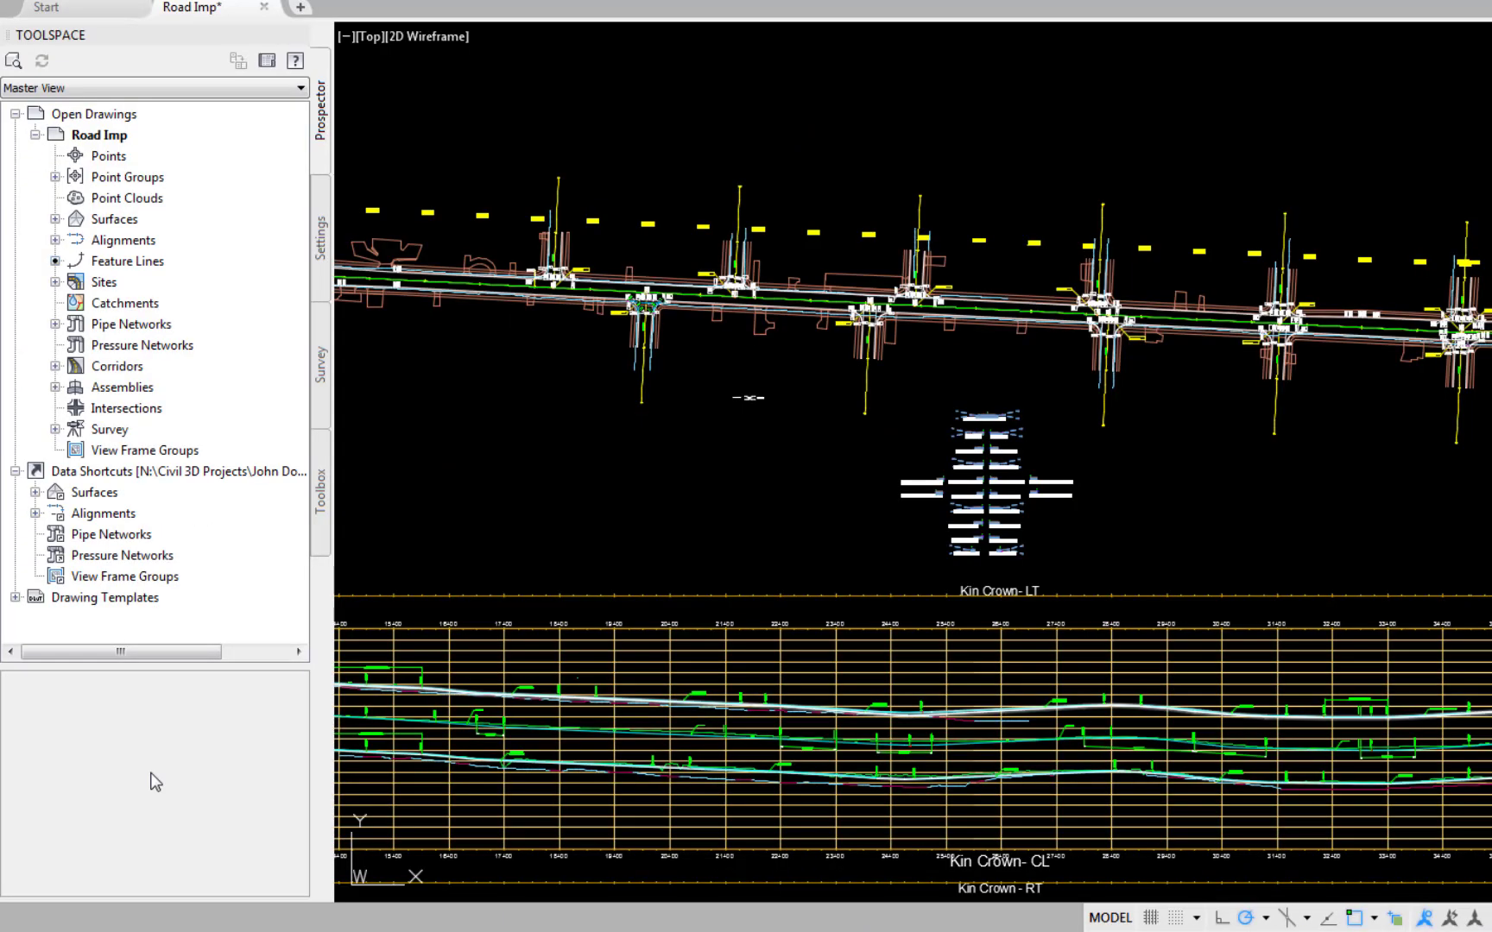
In the Road Imp drawing settings, assign the Sample Line object to layer C3D-SURF-Sample-Road.
left_click(320, 238)
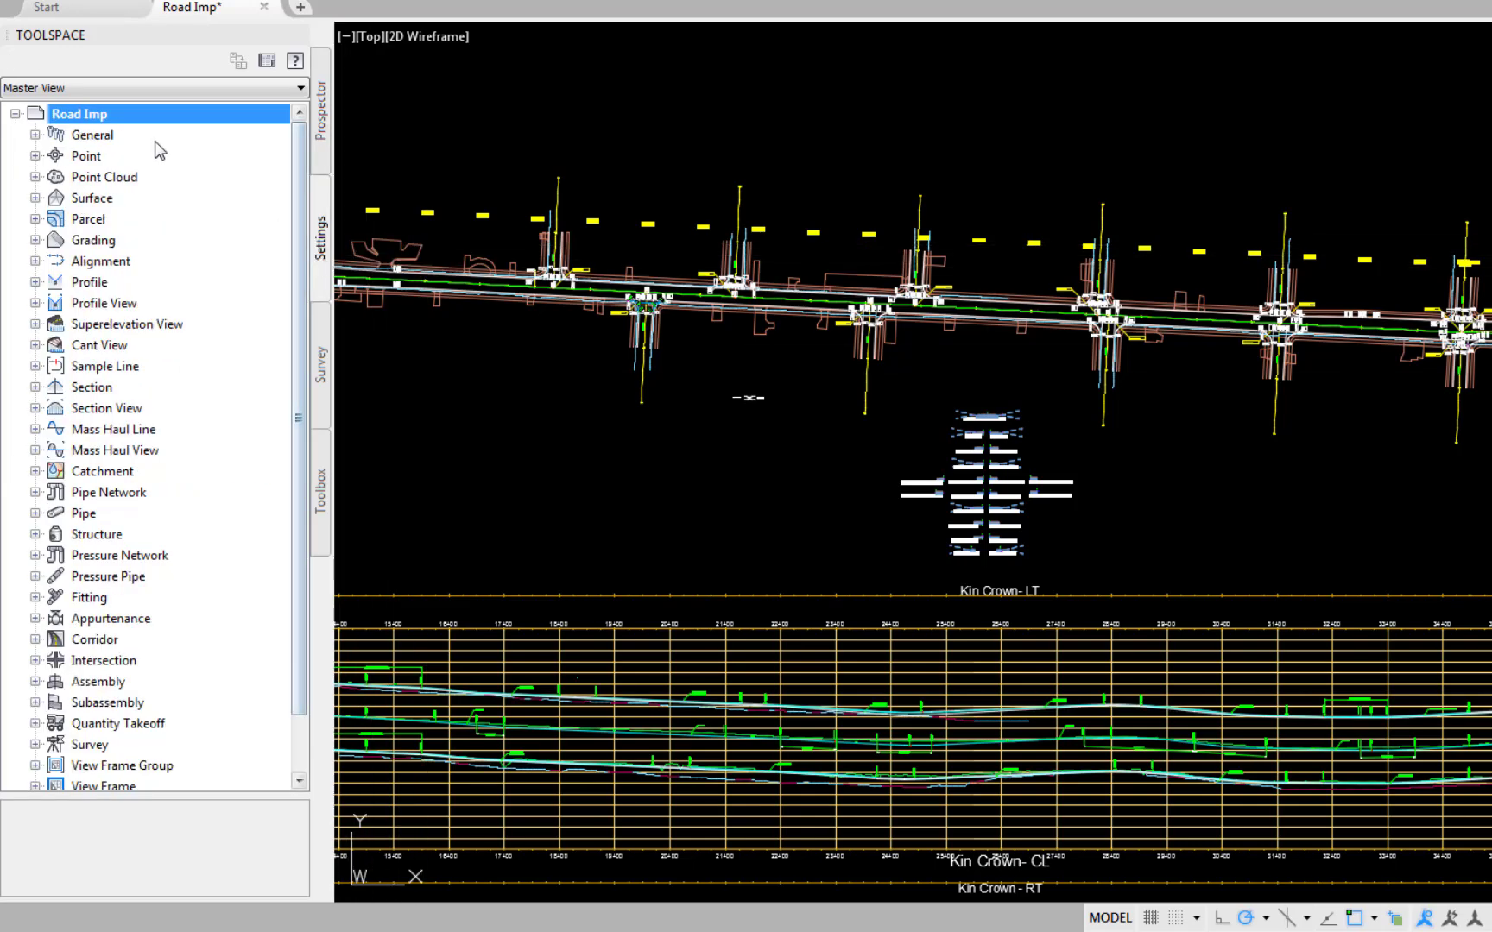
right_click(129, 115)
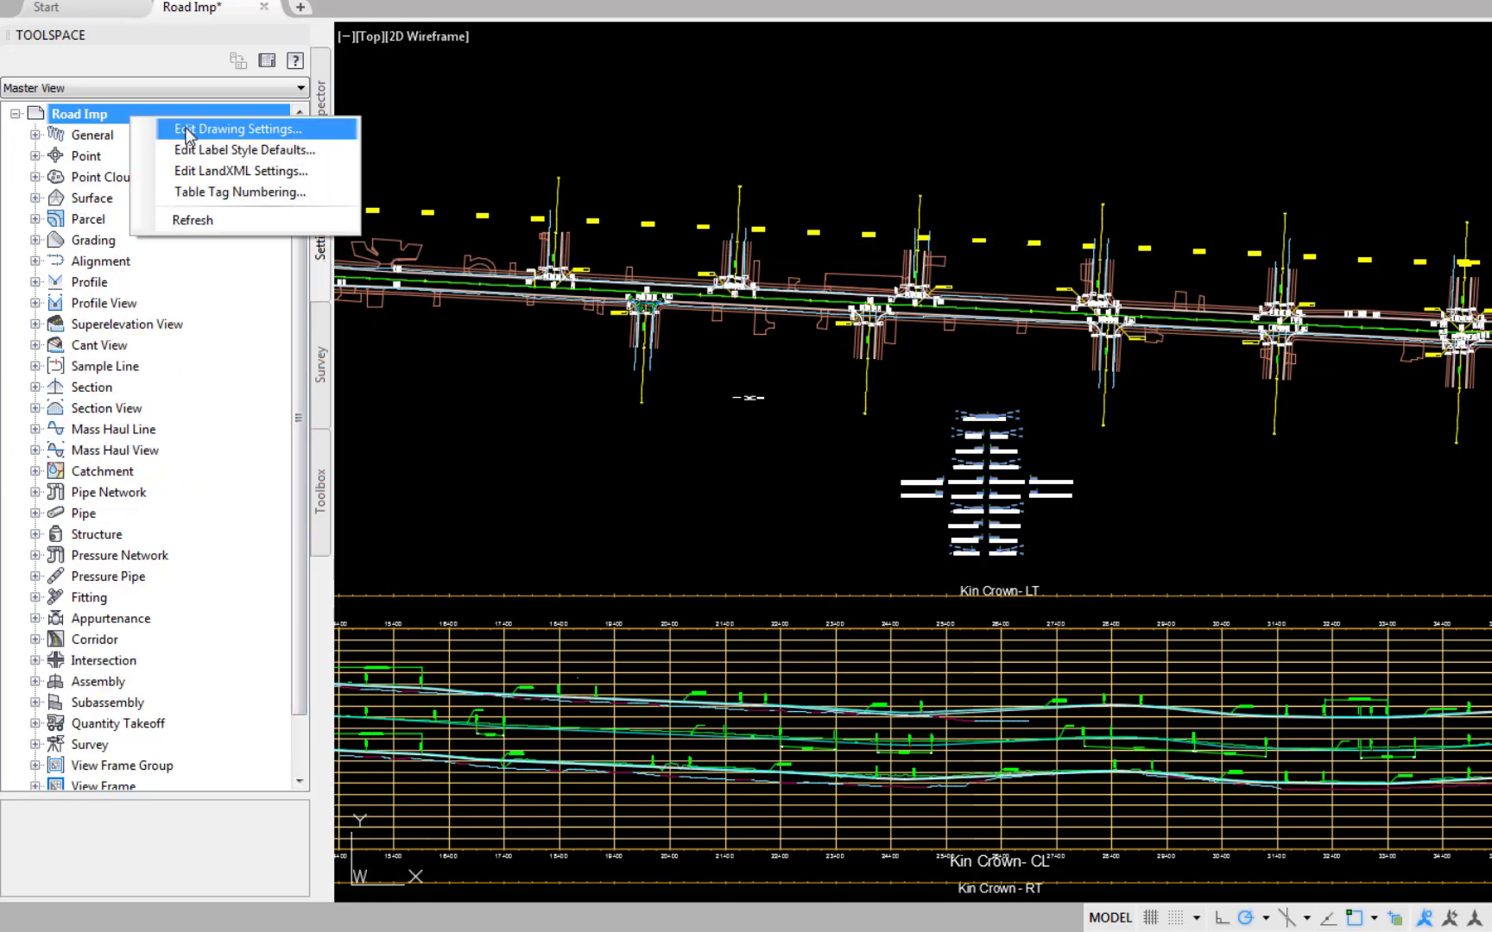
left_click(207, 130)
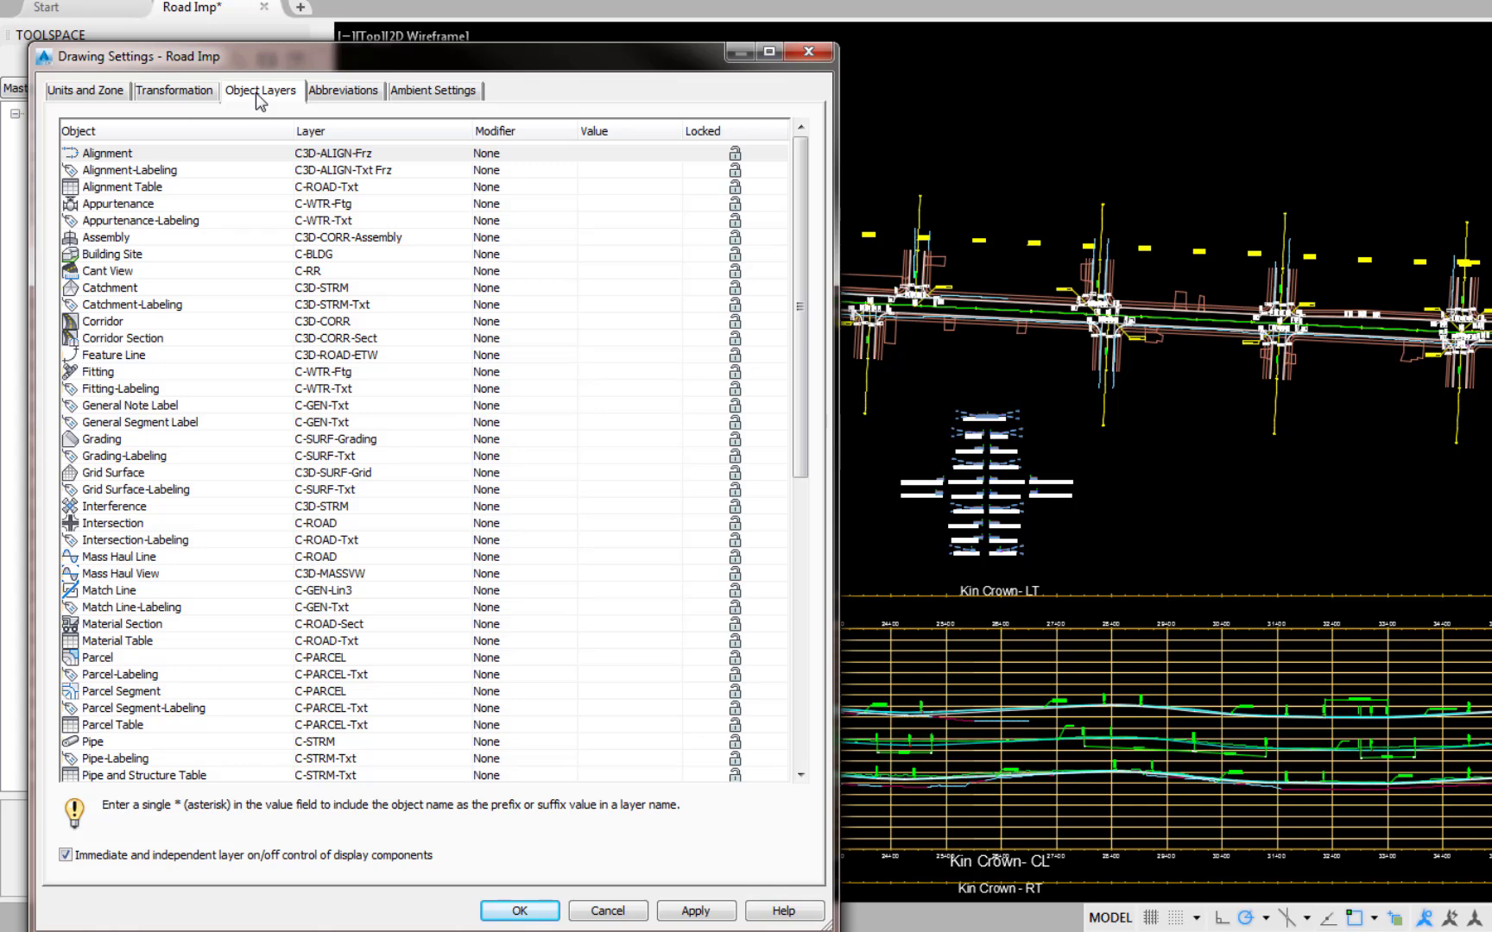
scroll(125, 436, "down", 11)
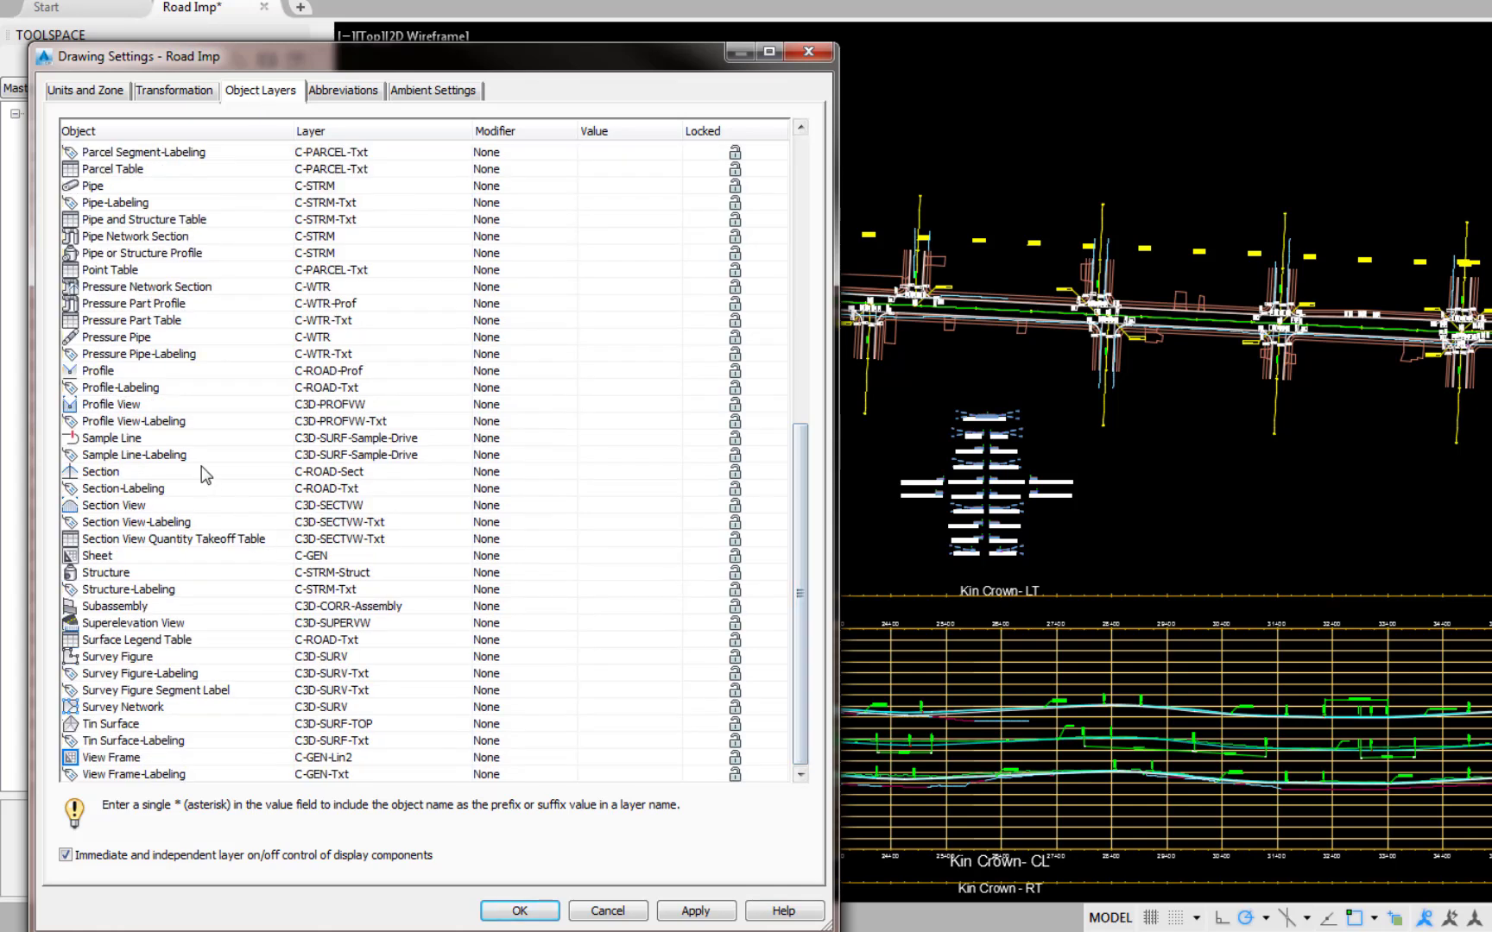
left_click(458, 442)
left_click(459, 442)
left_click(1345, 408)
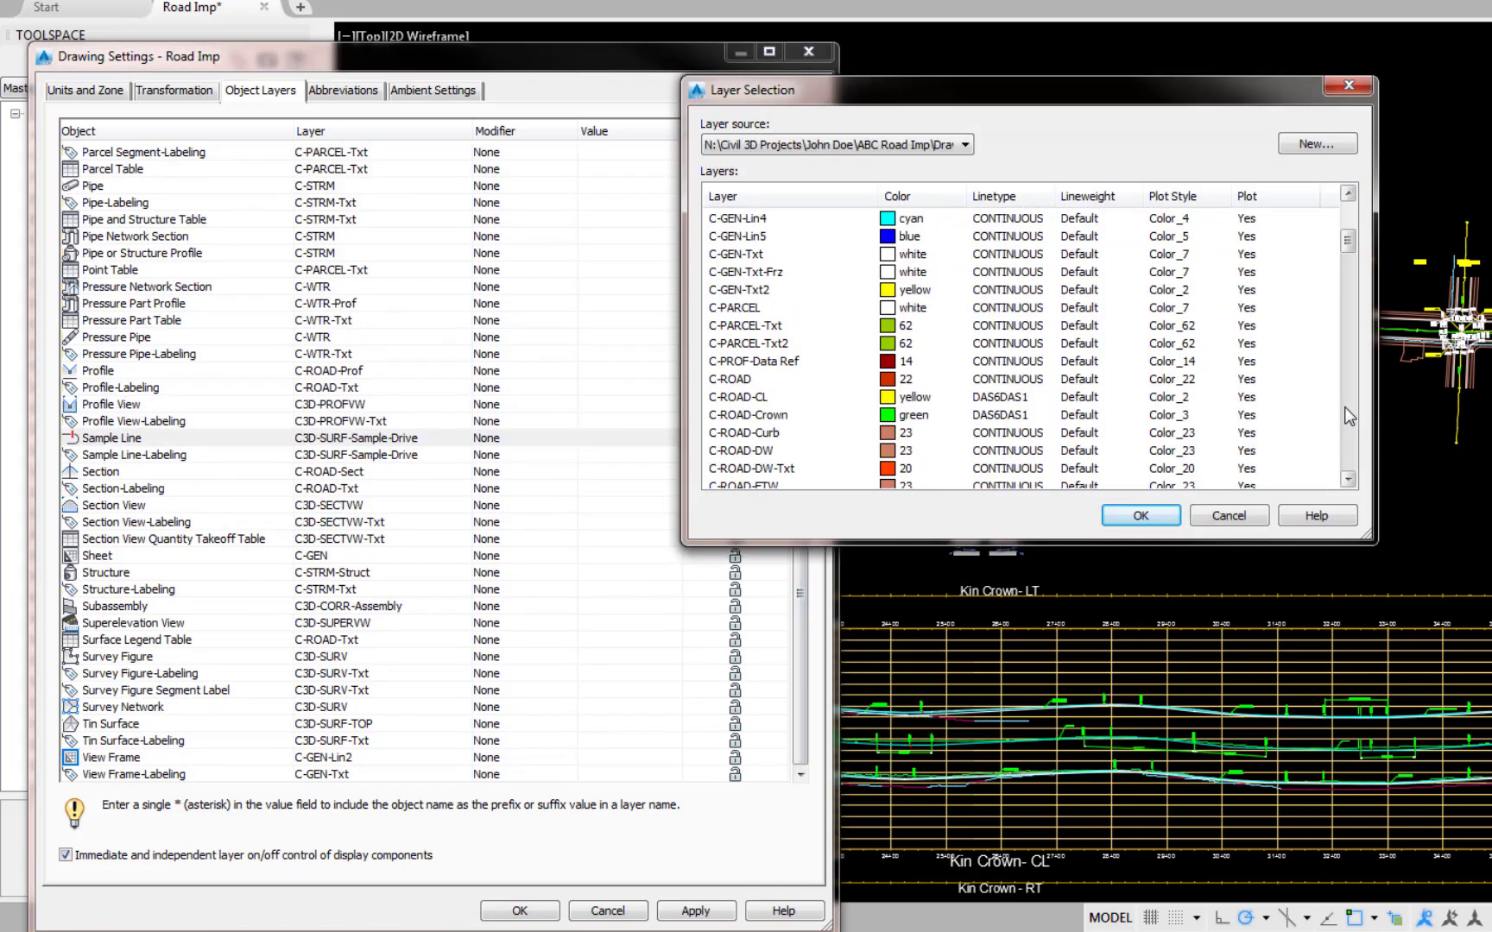
left_click(1344, 406)
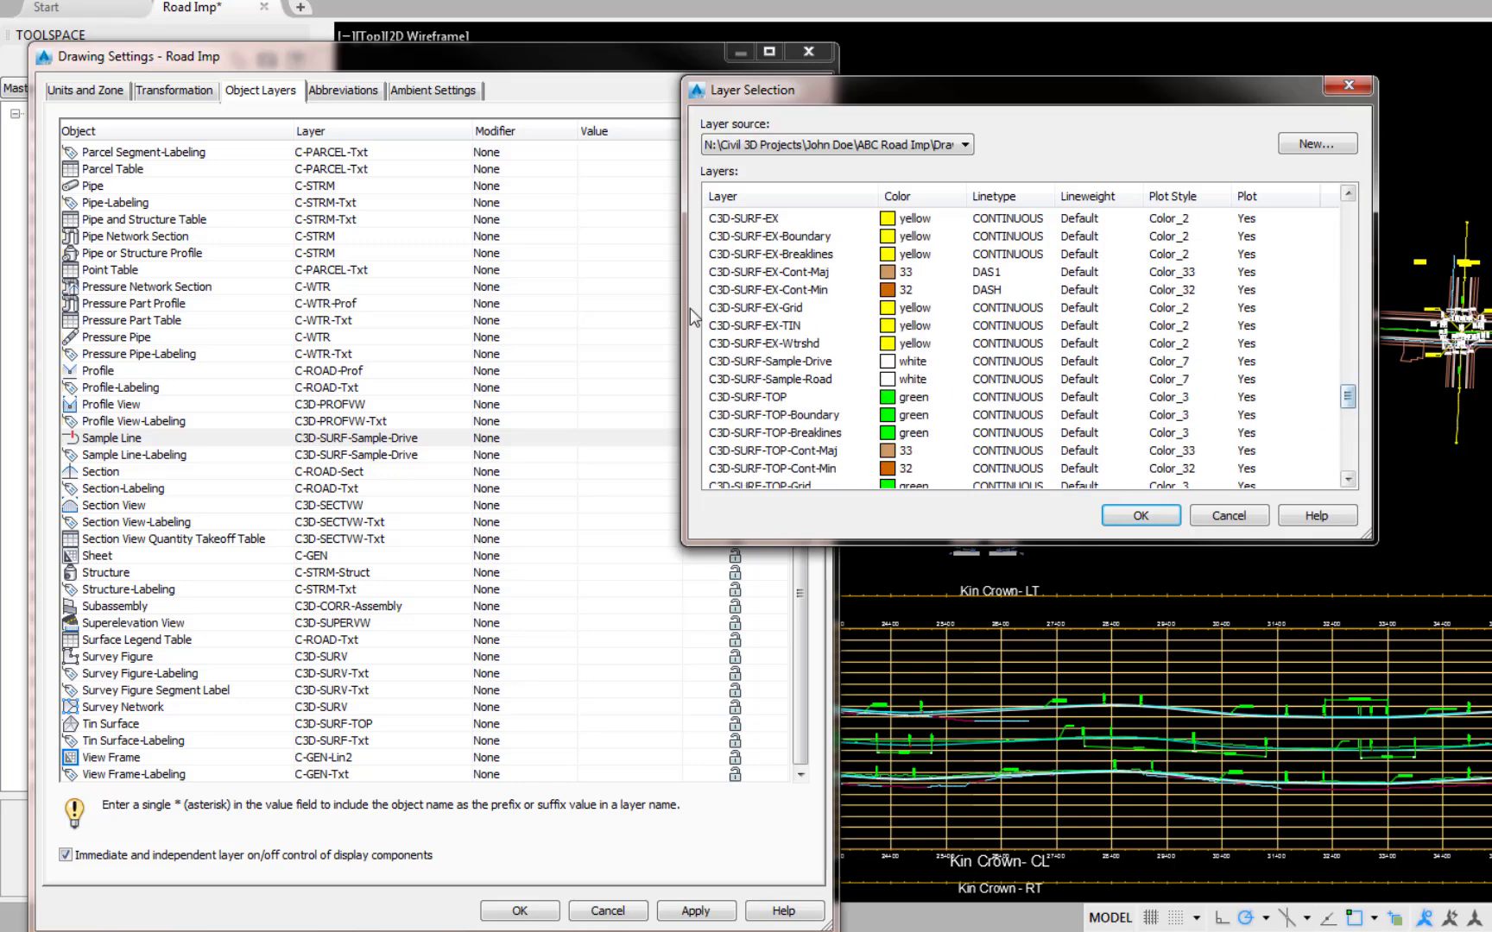
left_click(791, 381)
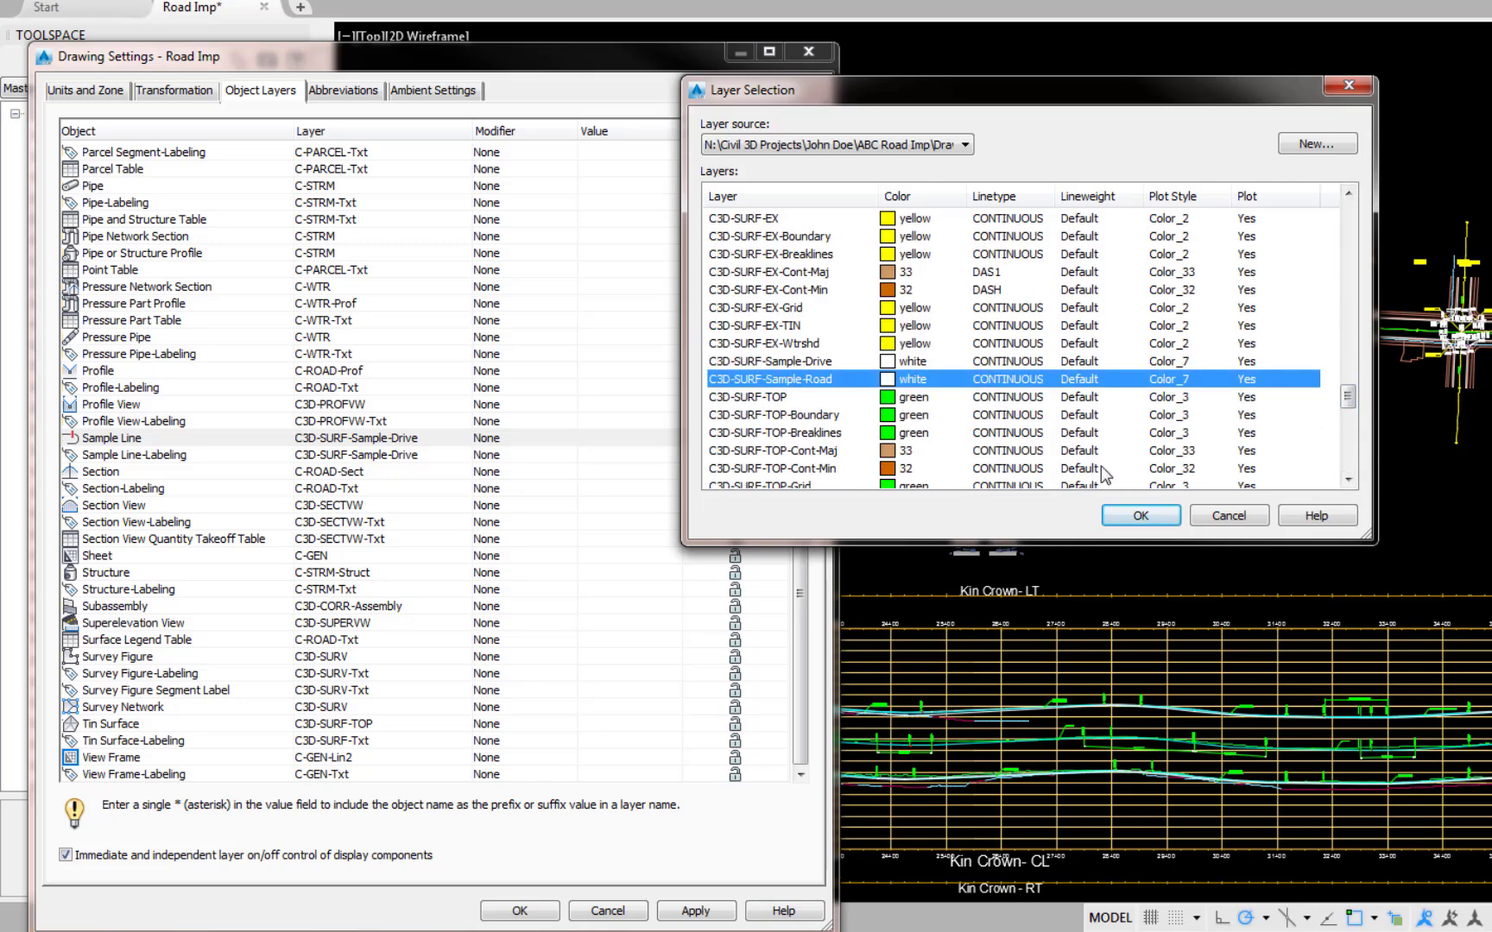
left_click(1141, 515)
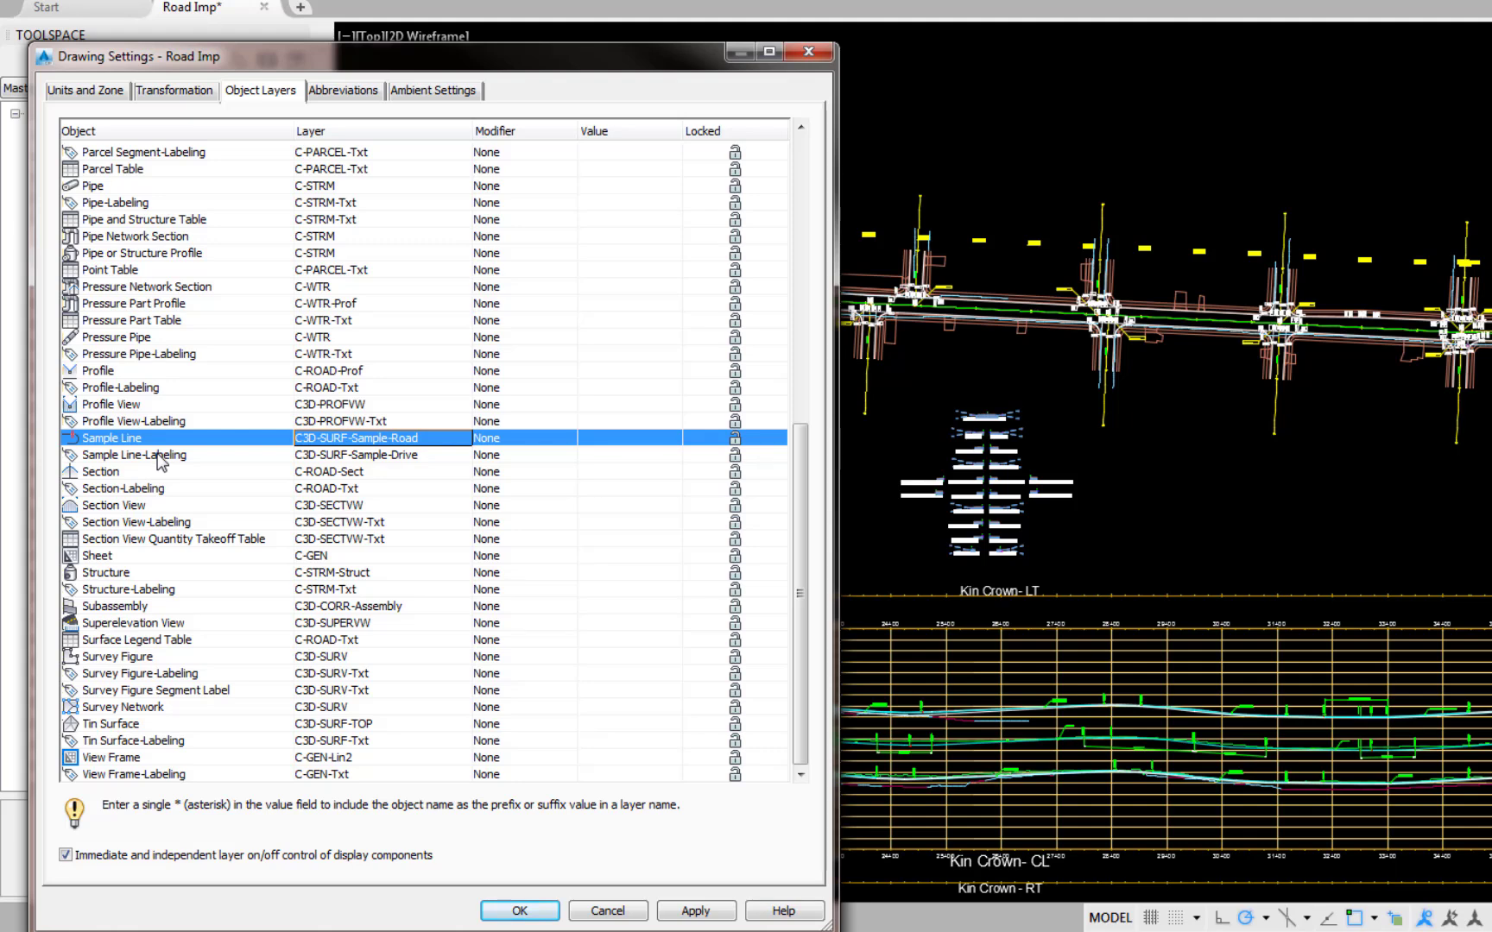
Assign Sample Line-Labeling to layer C3D-SURF-Sample-Road and accept the drawing settings.
left_click(450, 456)
left_click(449, 457)
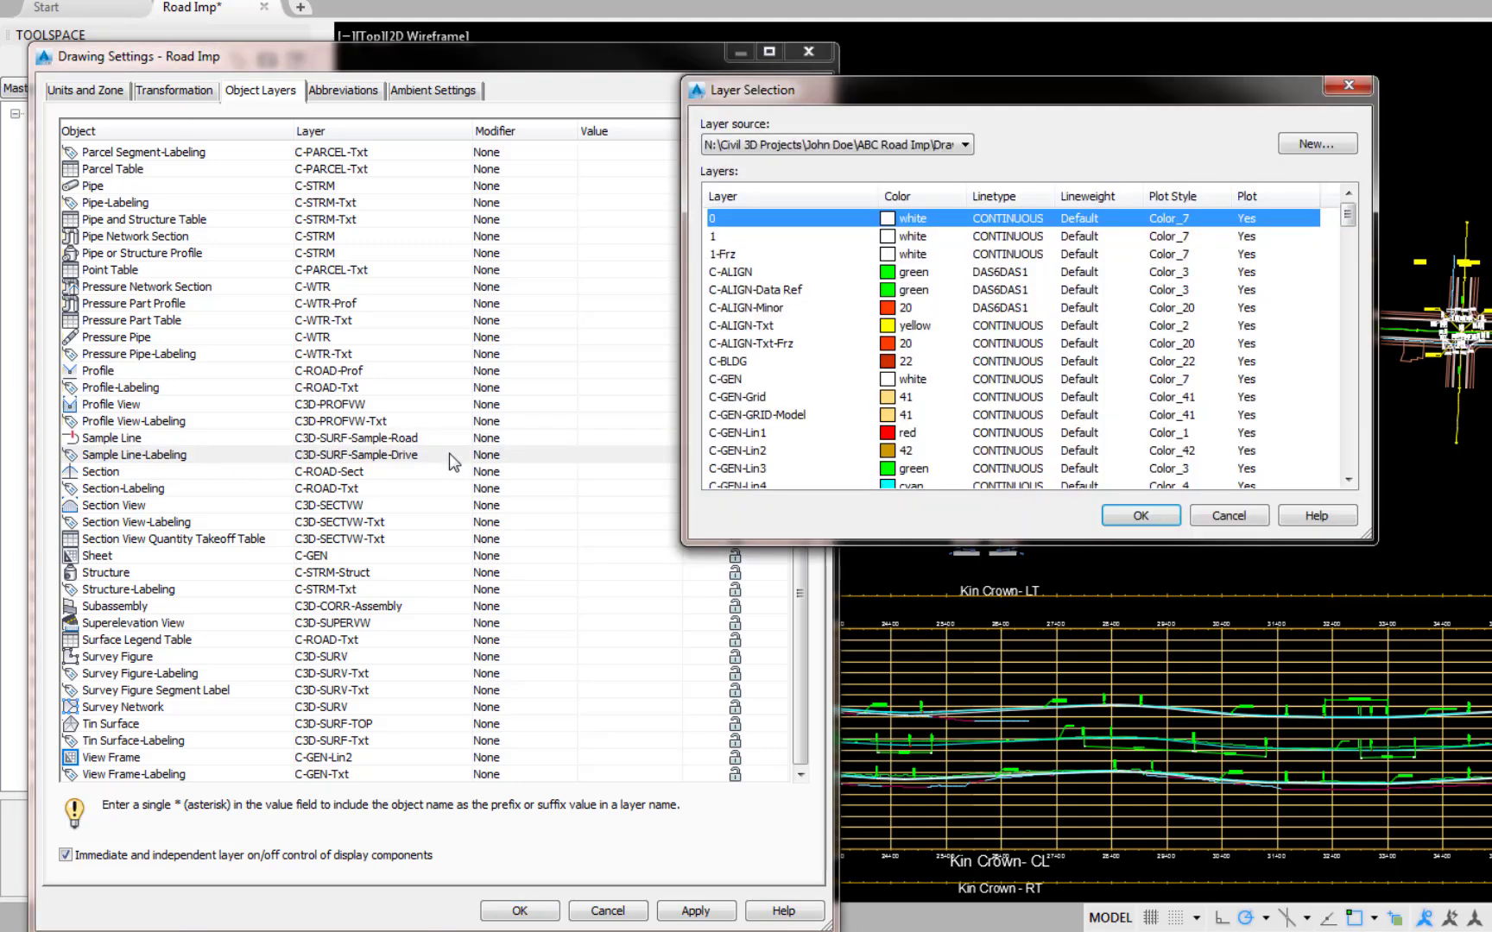
left_click(1349, 408)
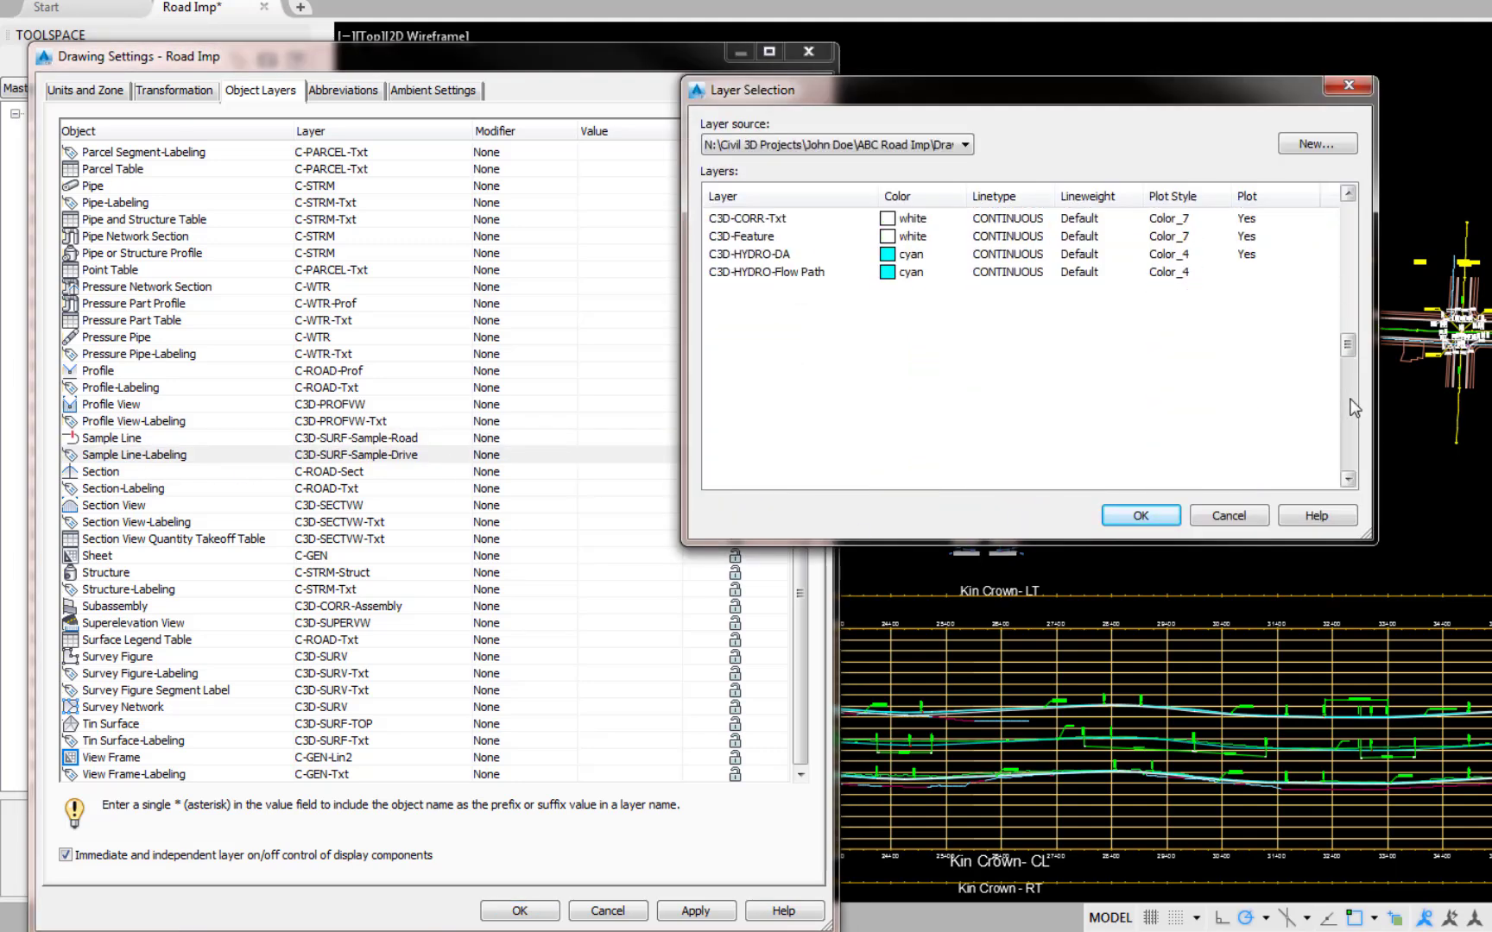
left_click(1349, 408)
left_click(1350, 408)
left_click(812, 380)
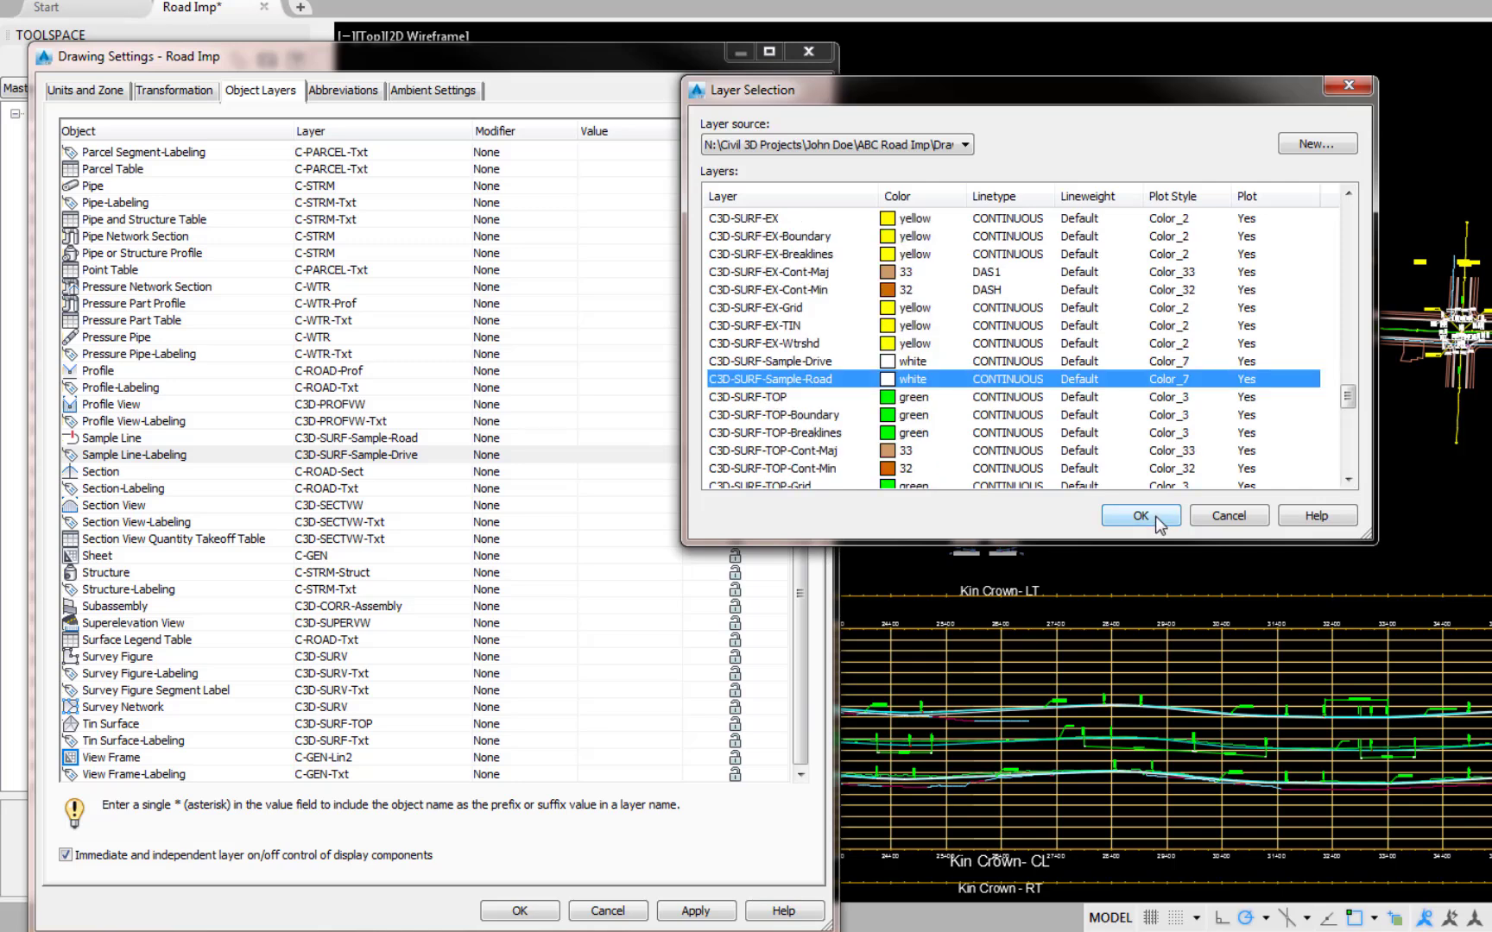
left_click(1155, 516)
left_click(511, 911)
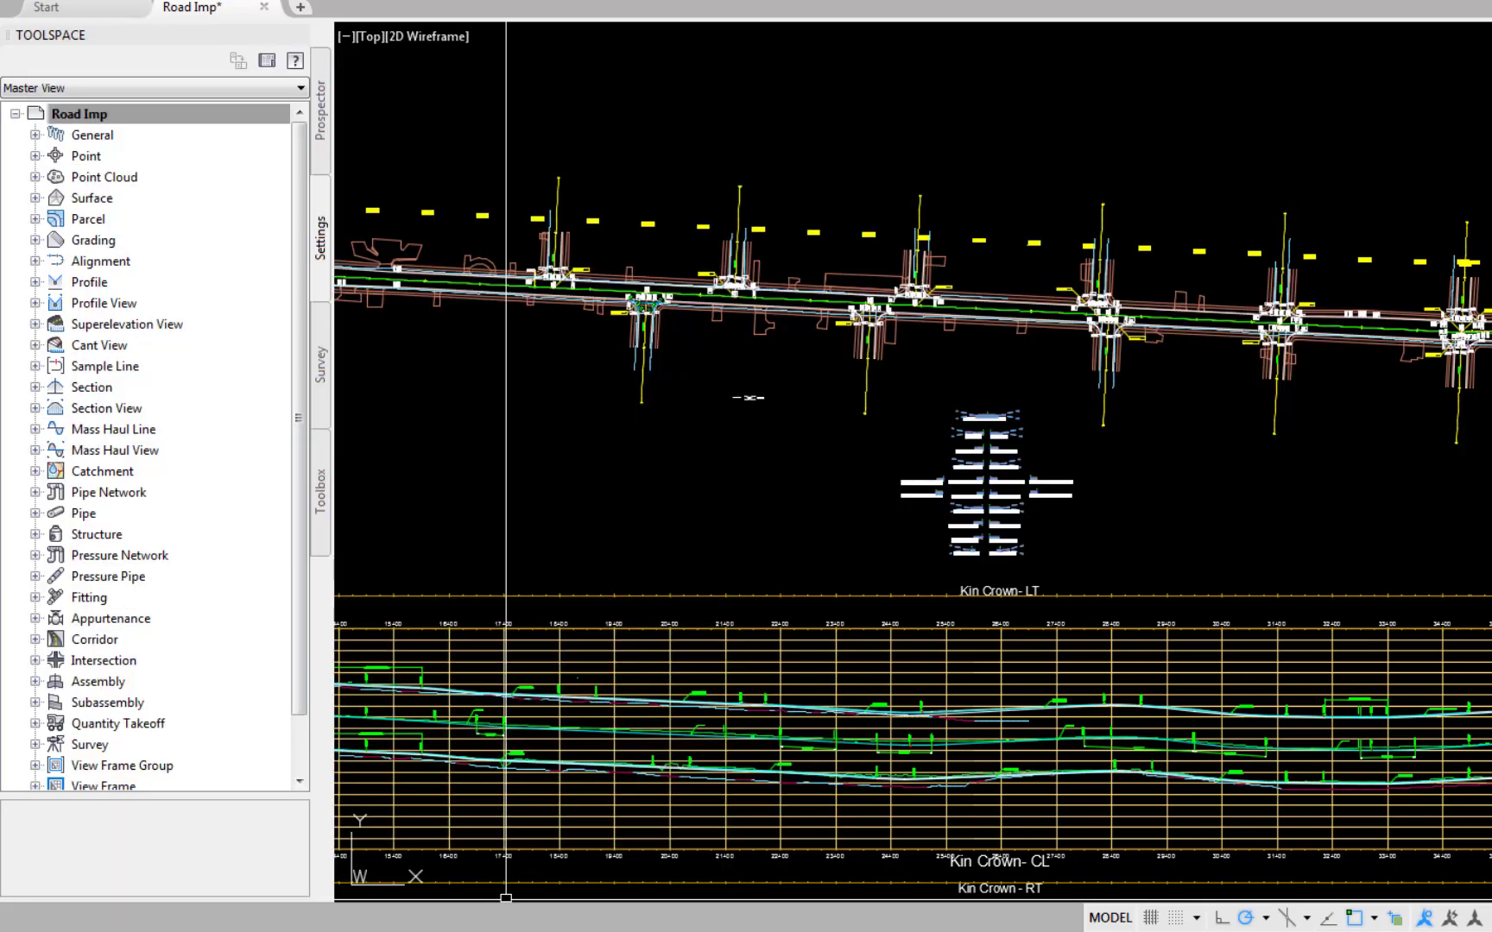
In the Sample Line feature settings, set the default sample line style to SL-Road.
right_click(134, 366)
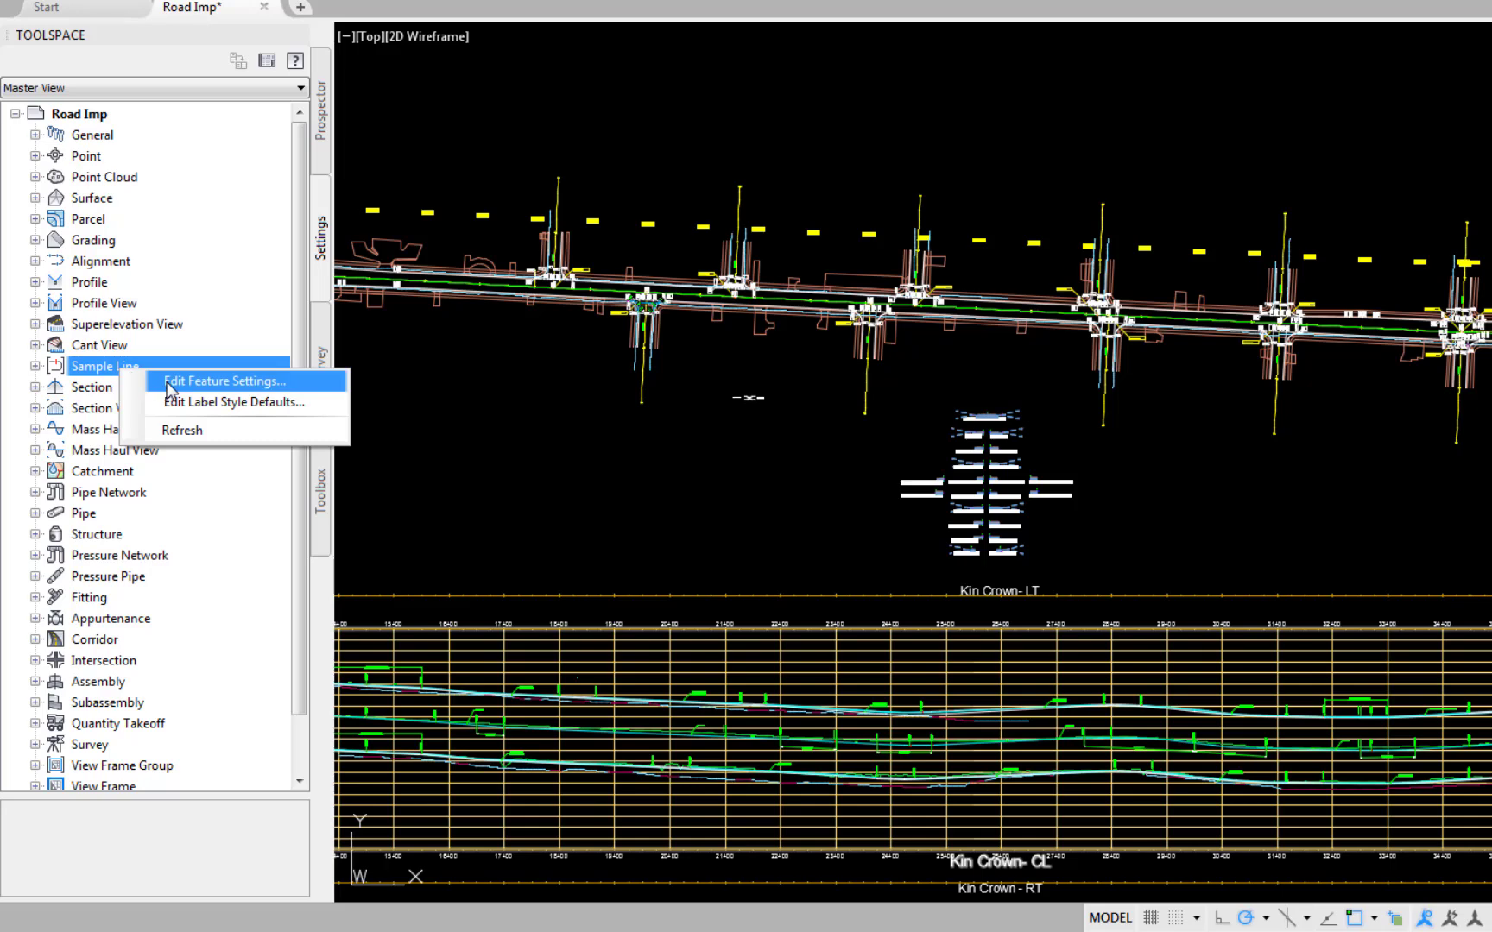
left_click(169, 384)
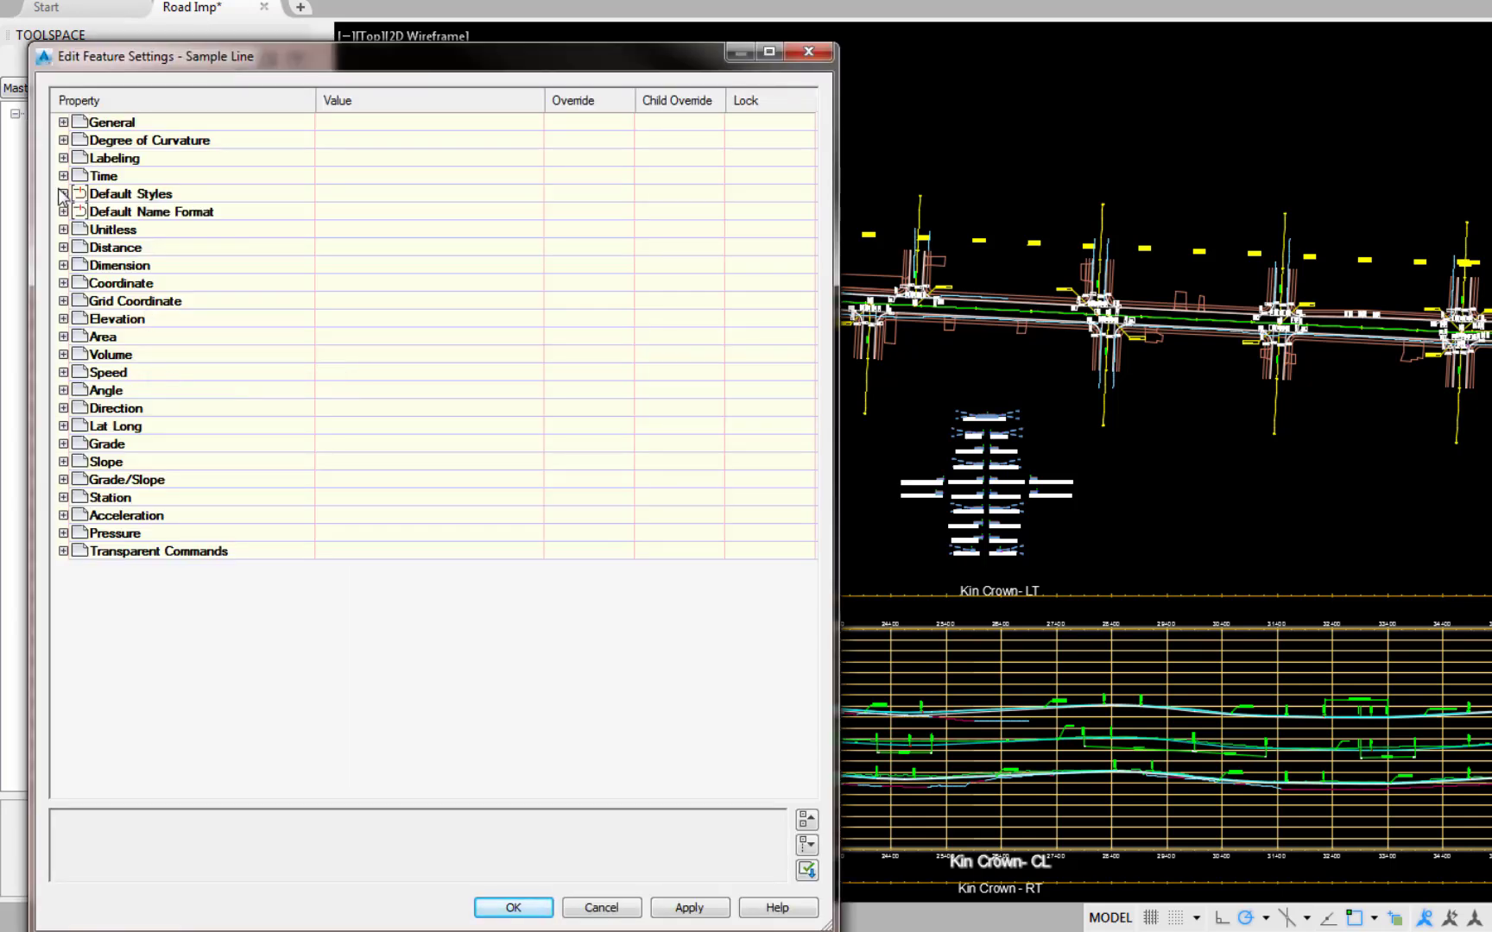
left_click(63, 193)
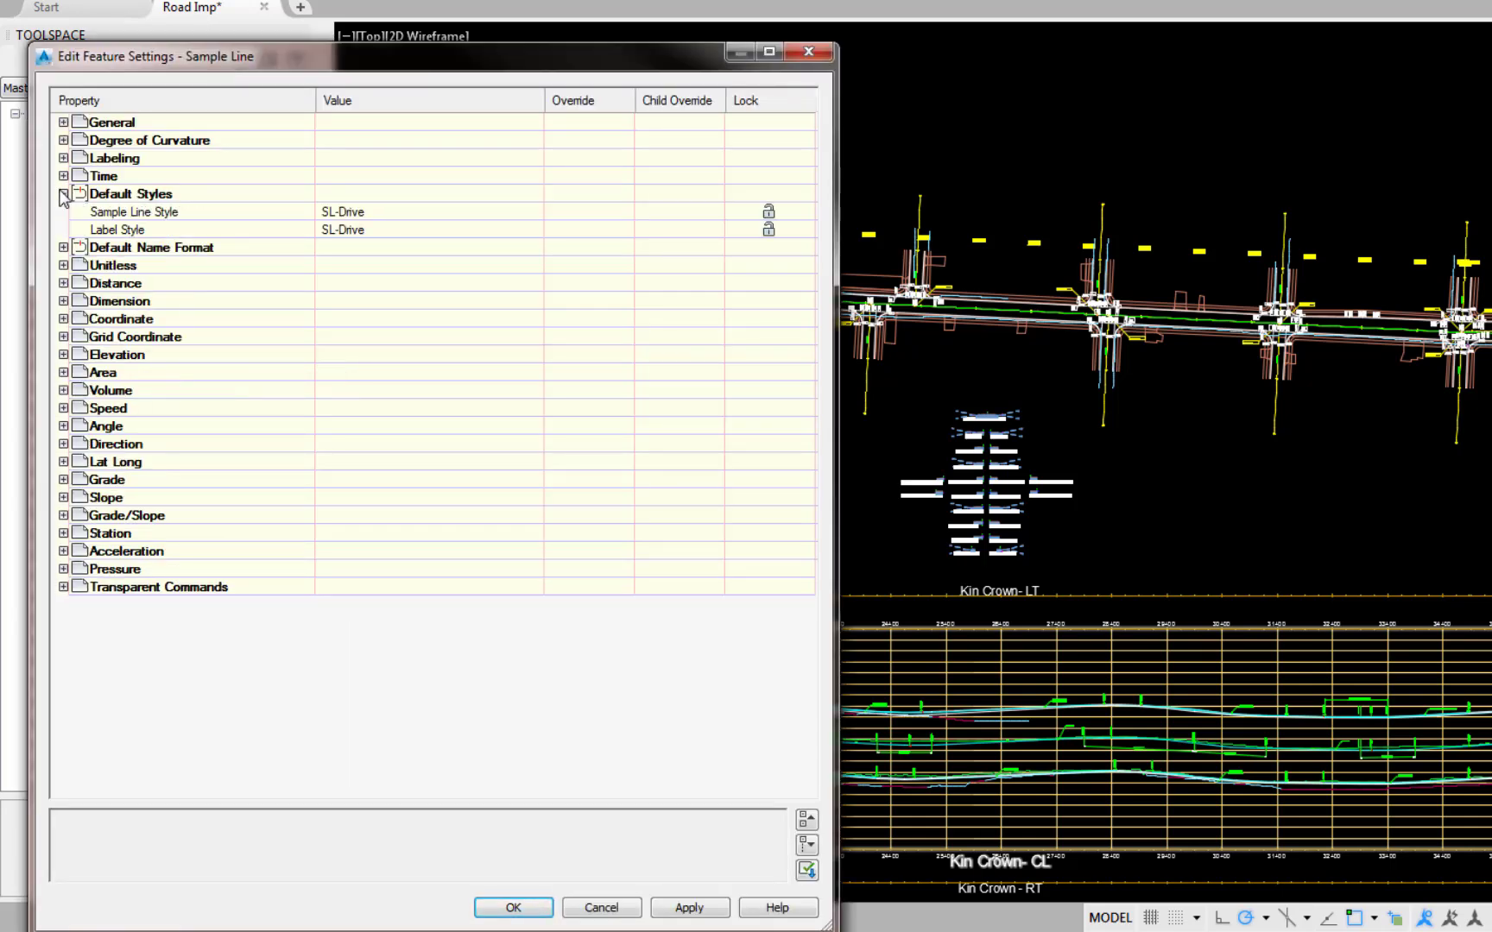
left_click(534, 217)
left_click(535, 213)
left_click(1130, 568)
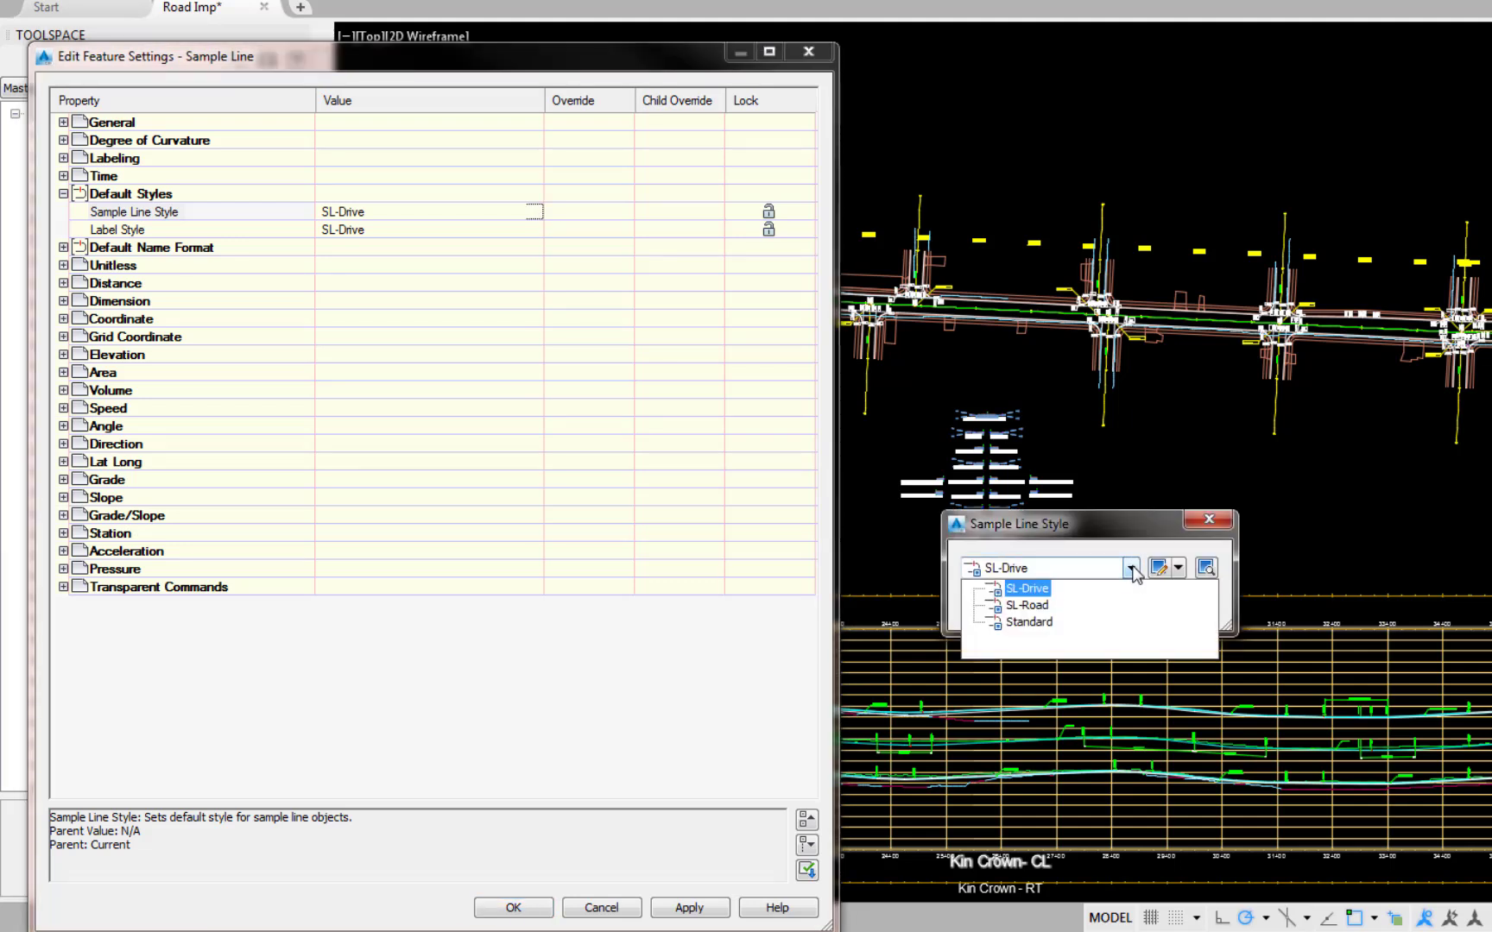
left_click(1027, 605)
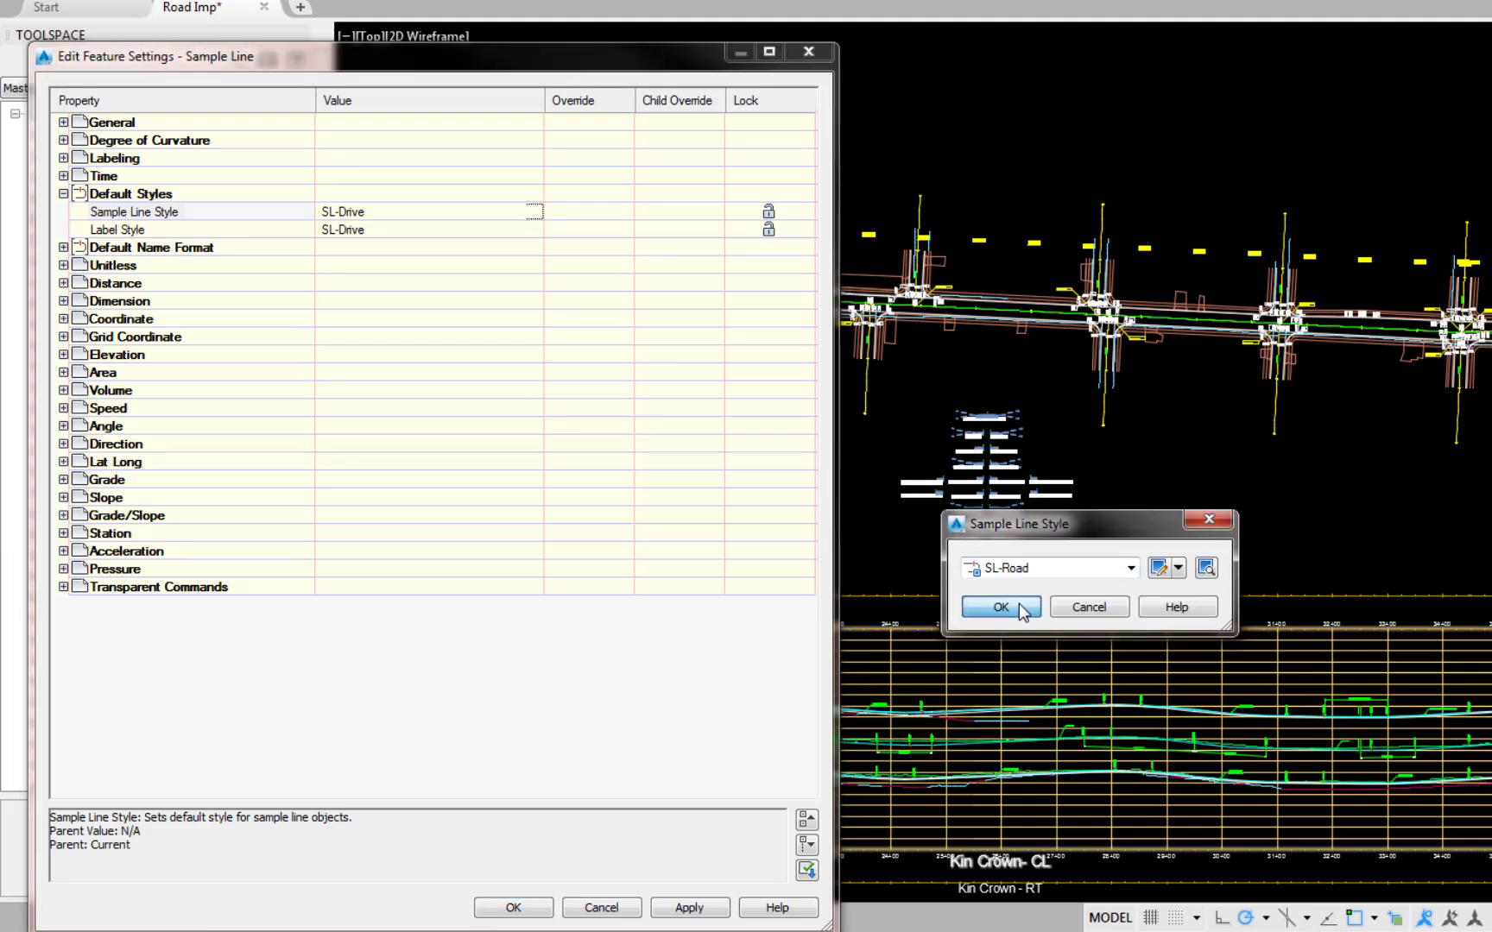
left_click(1019, 604)
Set the default sample line label style to SL-Road.
left_click(525, 230)
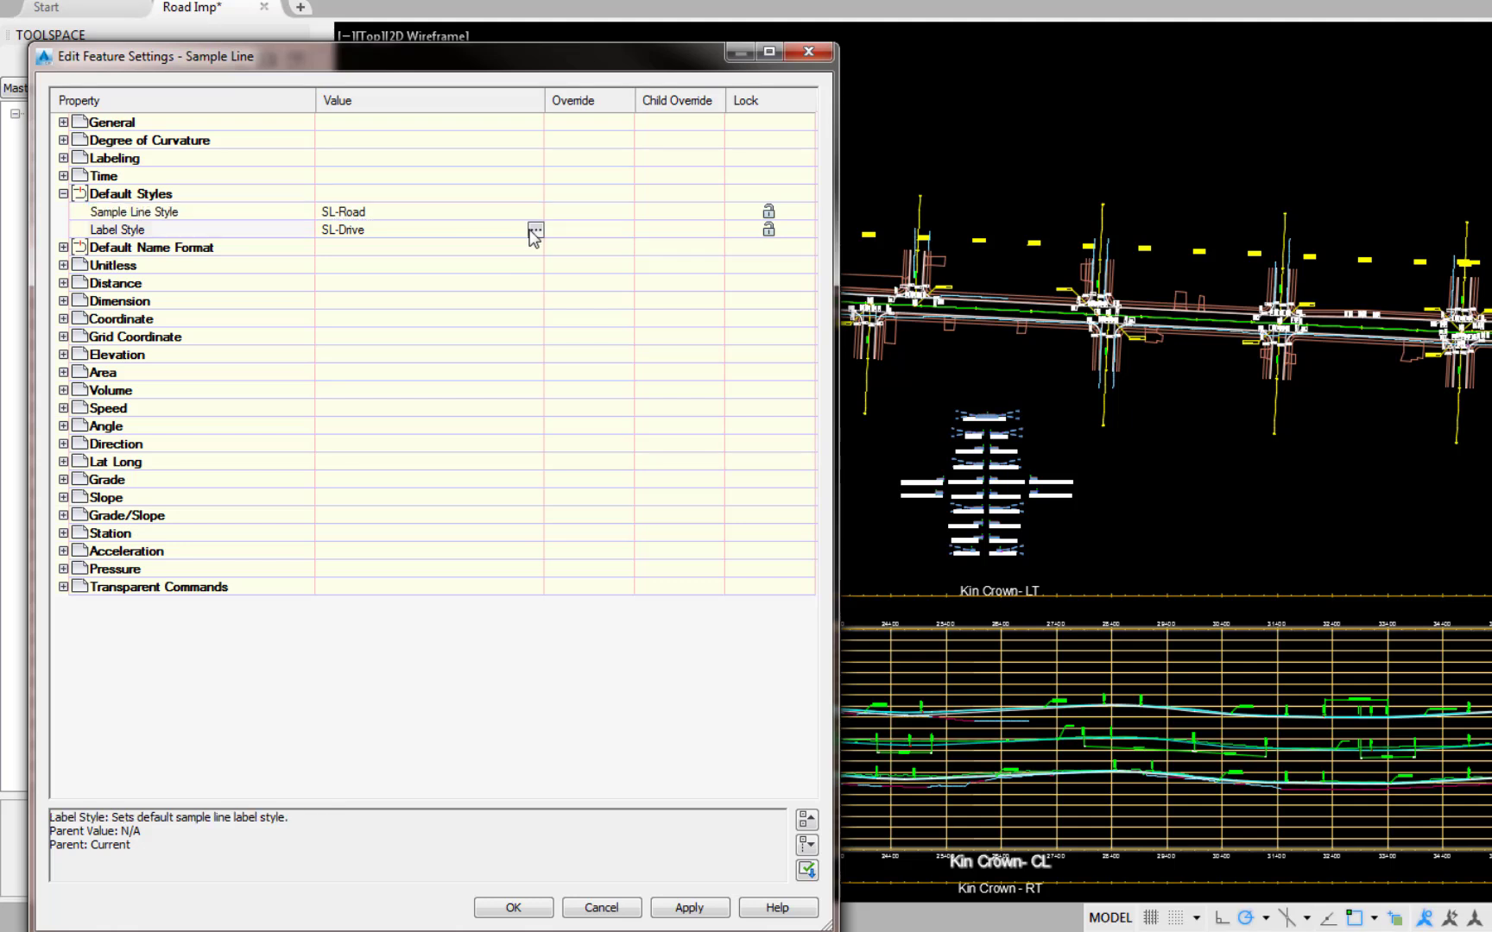
left_click(534, 229)
left_click(1130, 568)
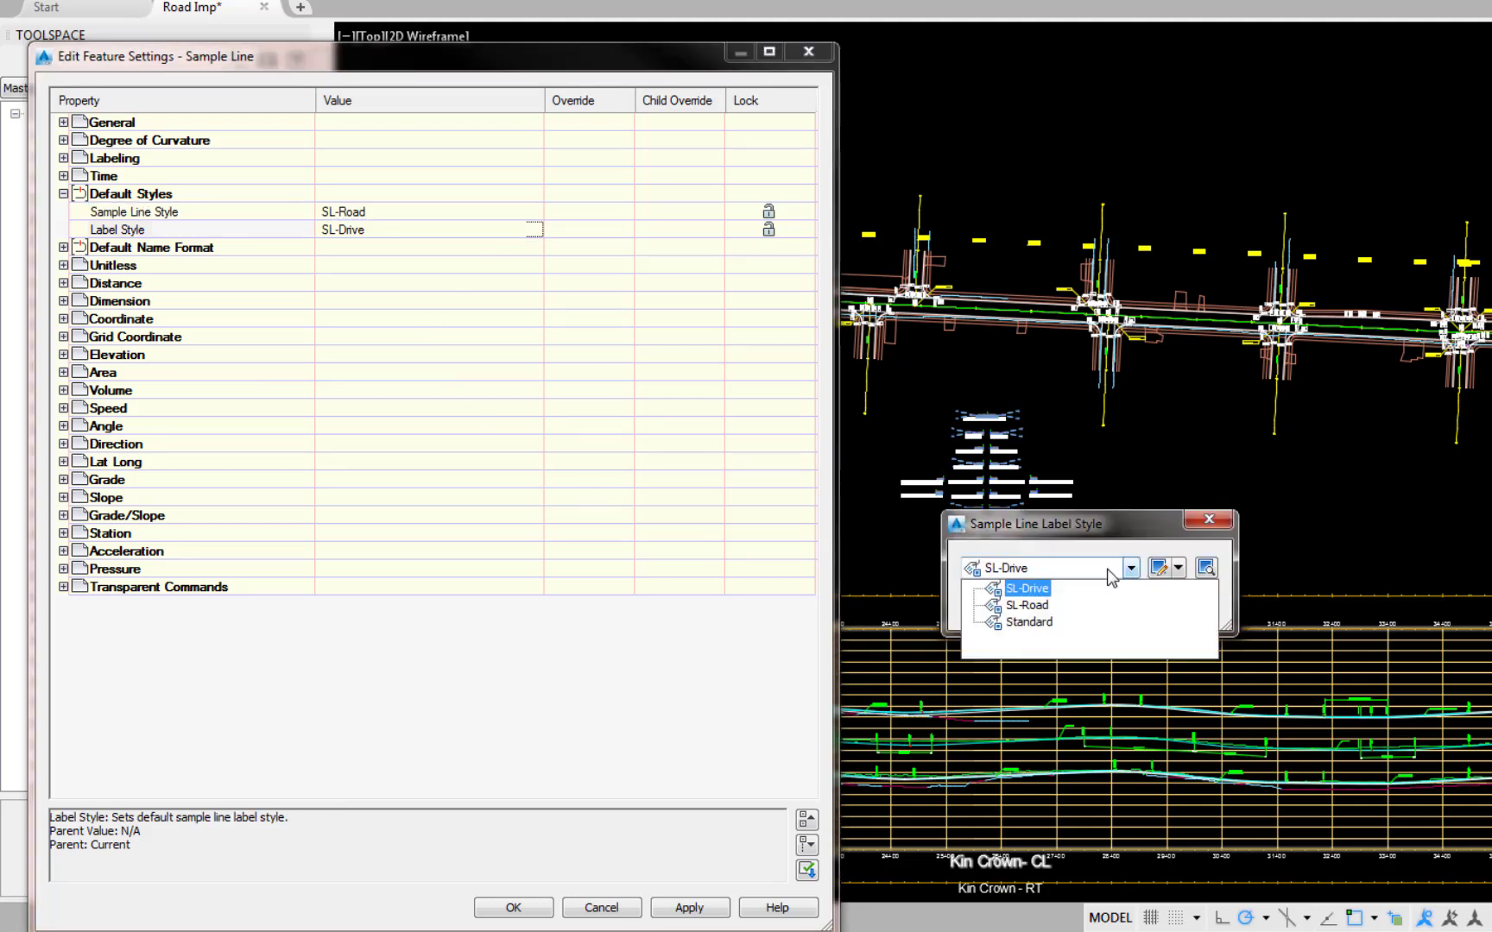
left_click(1039, 608)
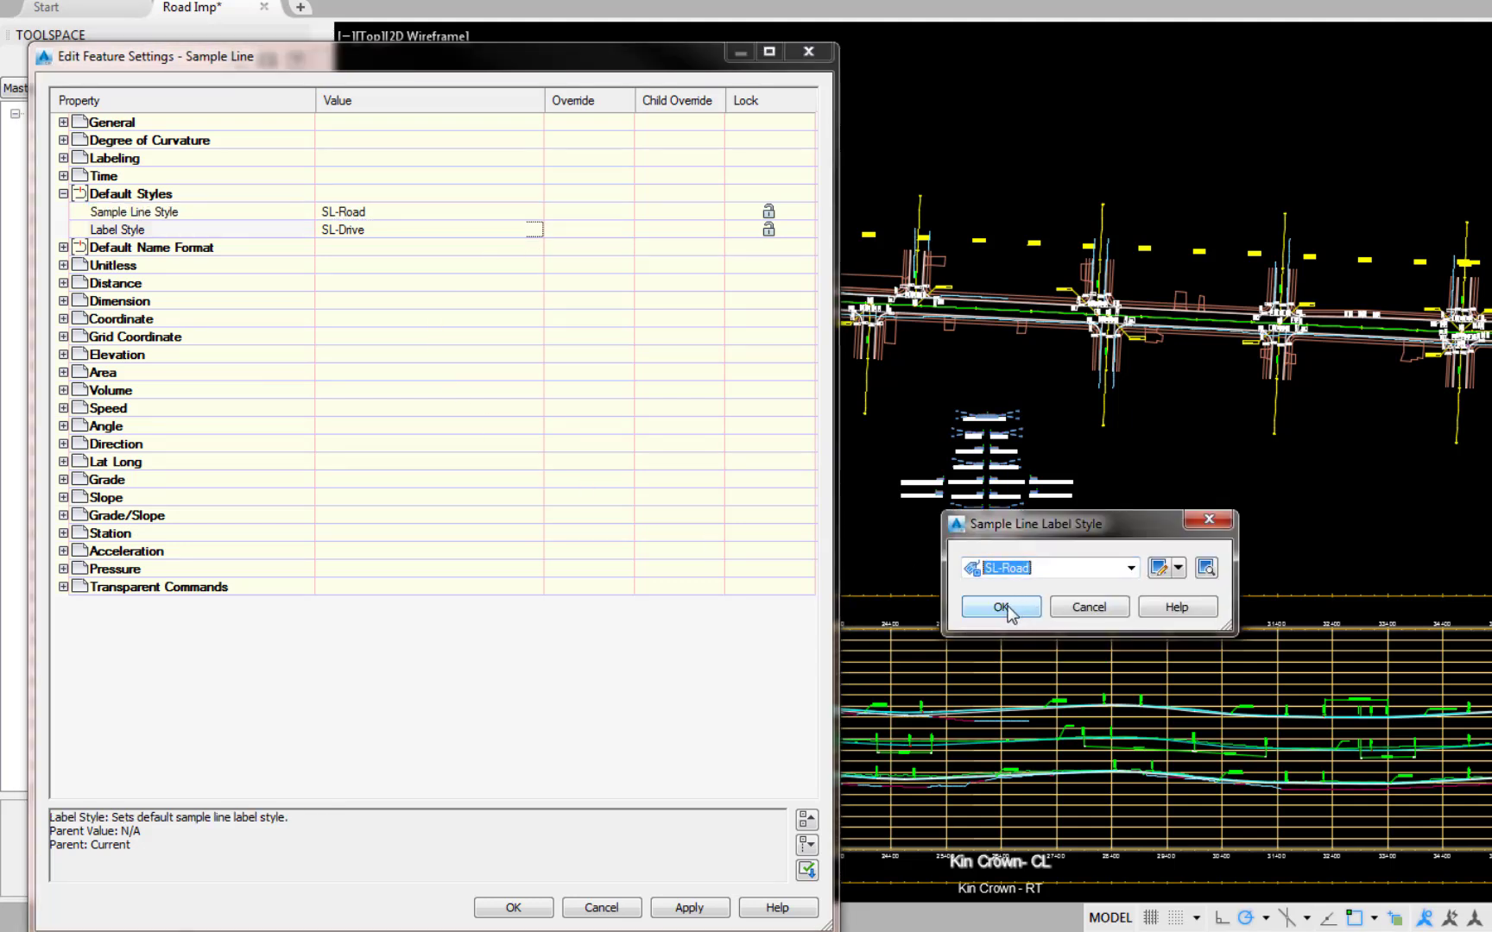
left_click(1011, 611)
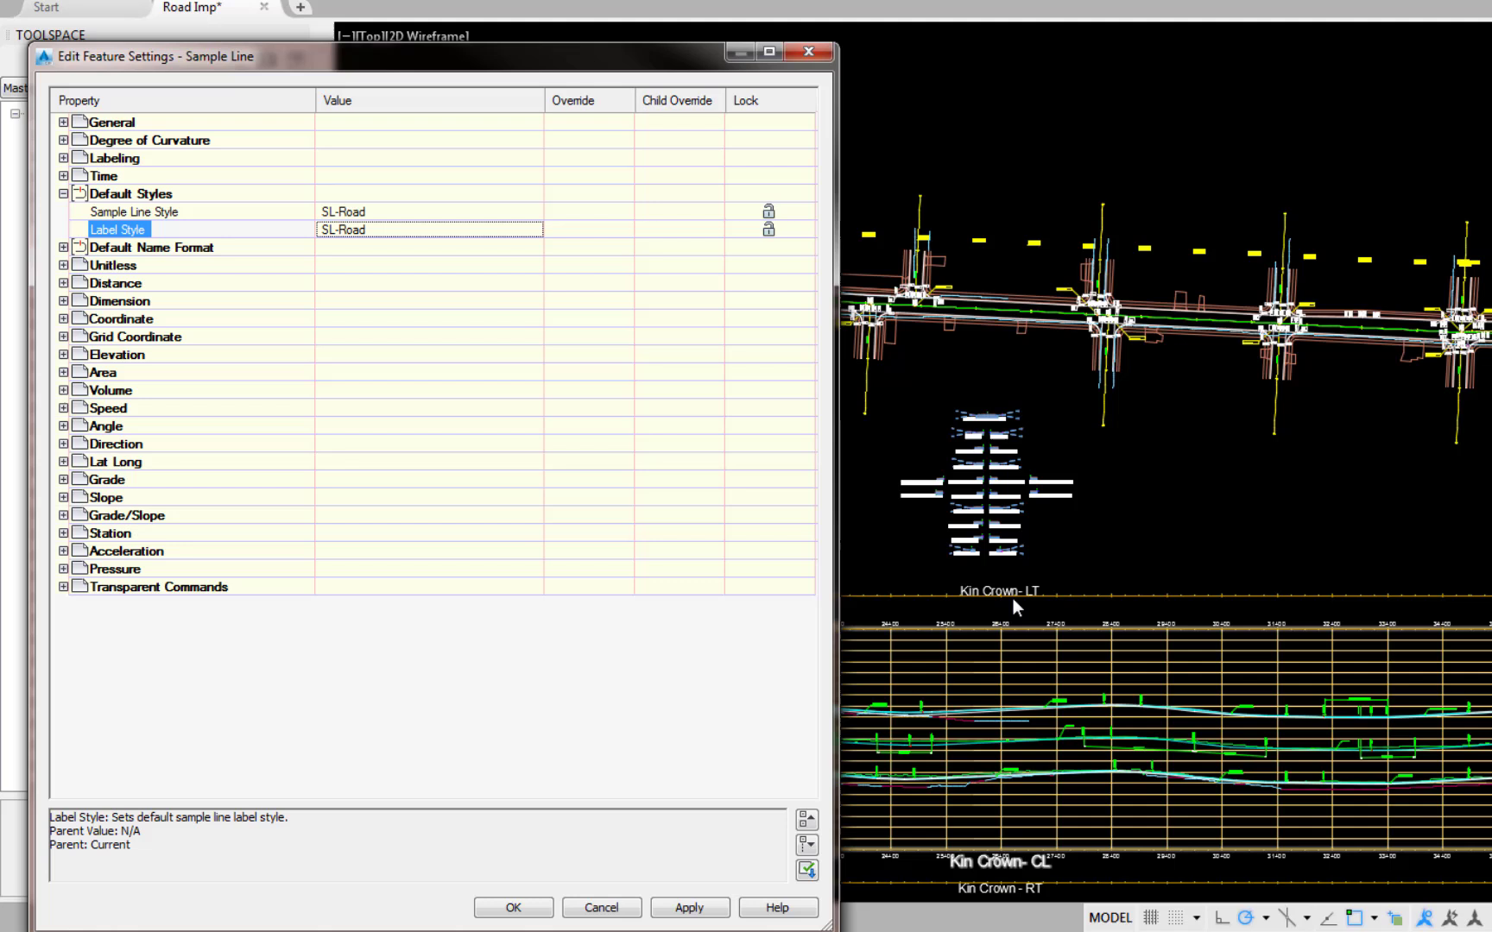
Change the sample line group name template to "SLG-<[Parent Alignment Name]>- Road" and accept the feature settings.
left_click(63, 248)
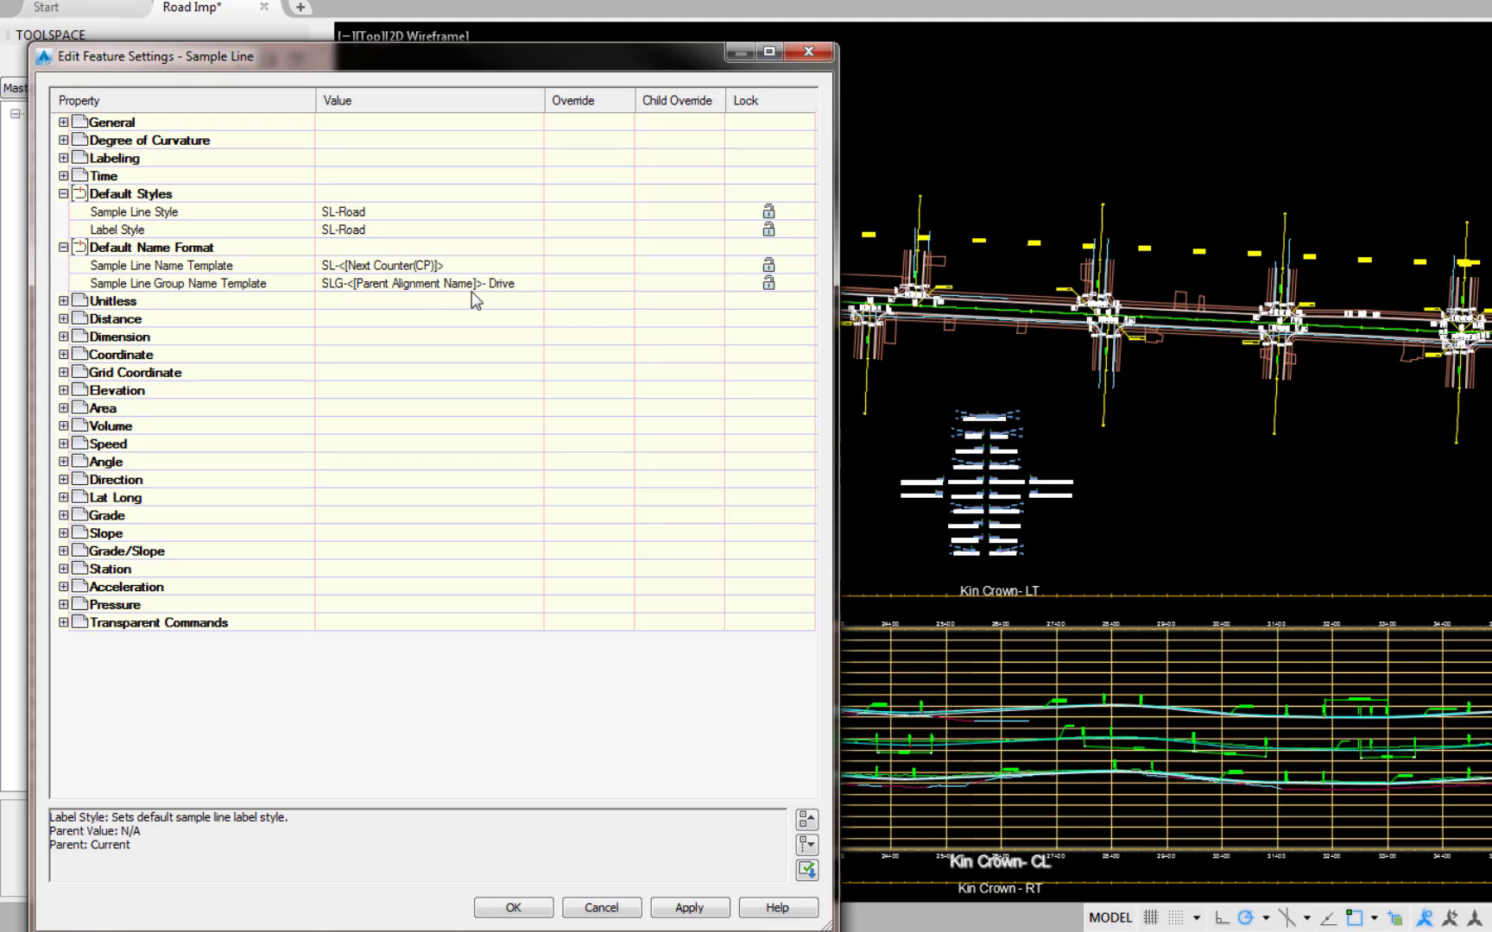
left_click(521, 286)
left_click(534, 283)
left_click(736, 610)
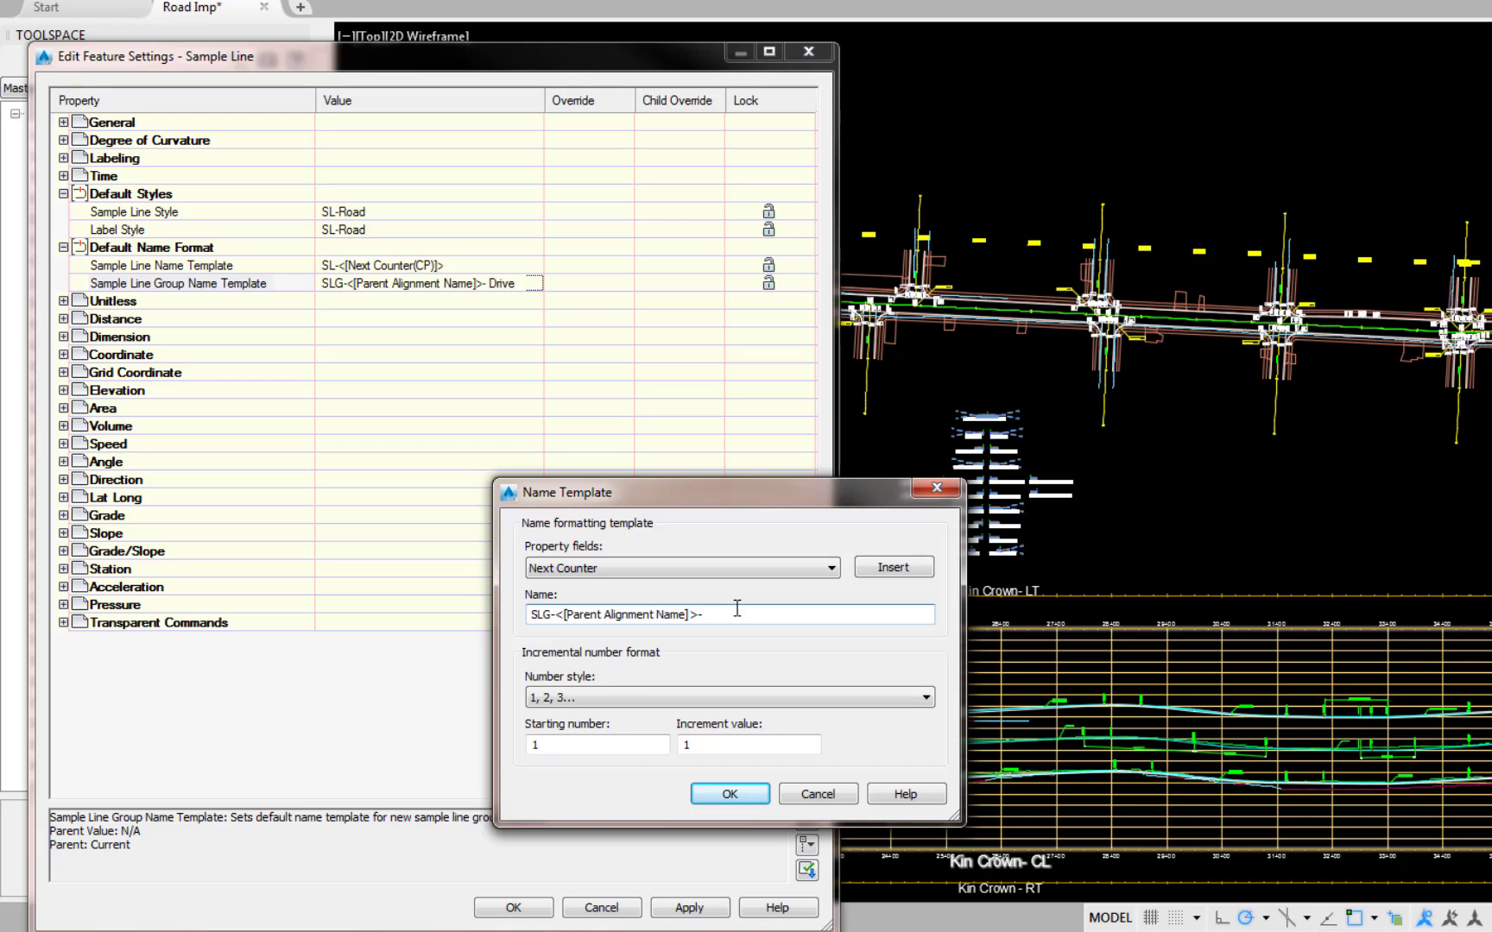
type("Road")
left_click(723, 794)
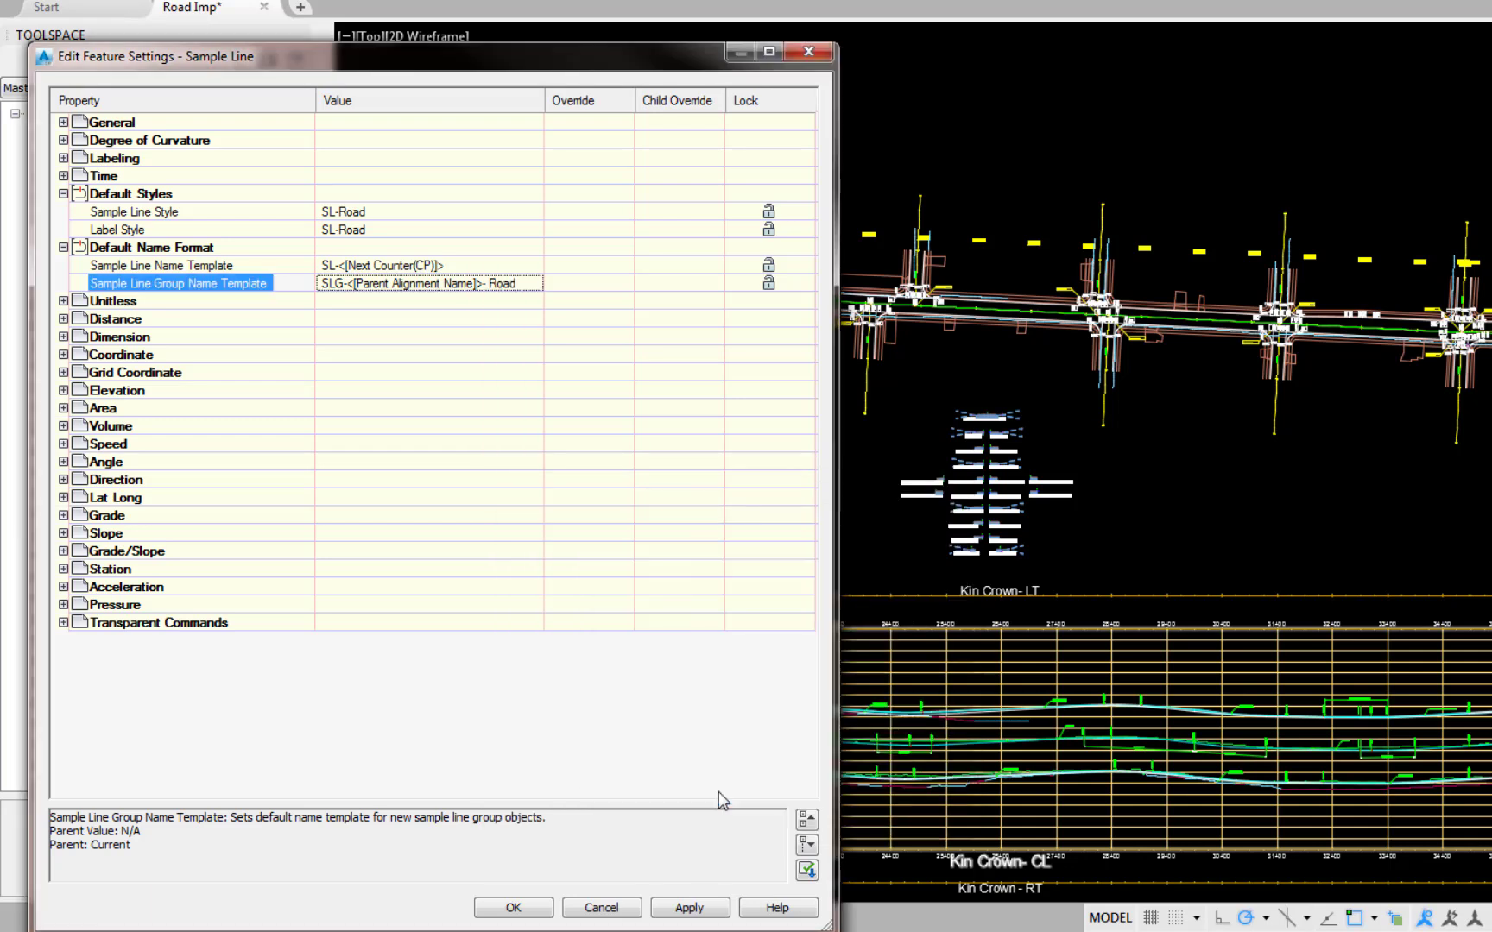
left_click(533, 910)
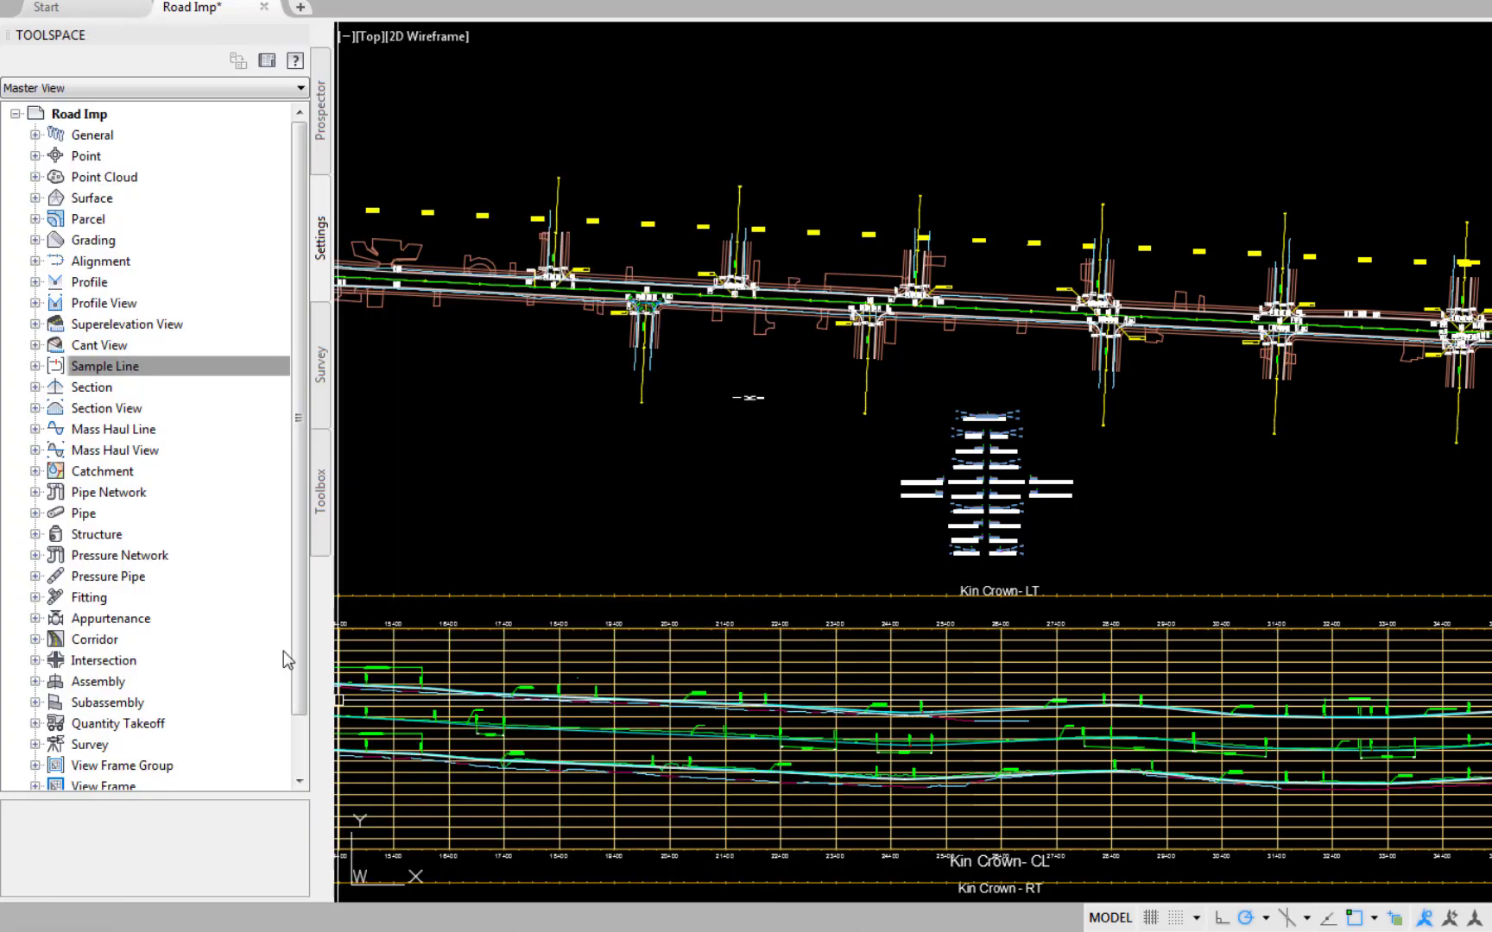
In the CreateSampleLines command settings, set the default left and right swath widths to 50 feet.
left_click(35, 366)
left_click(55, 429)
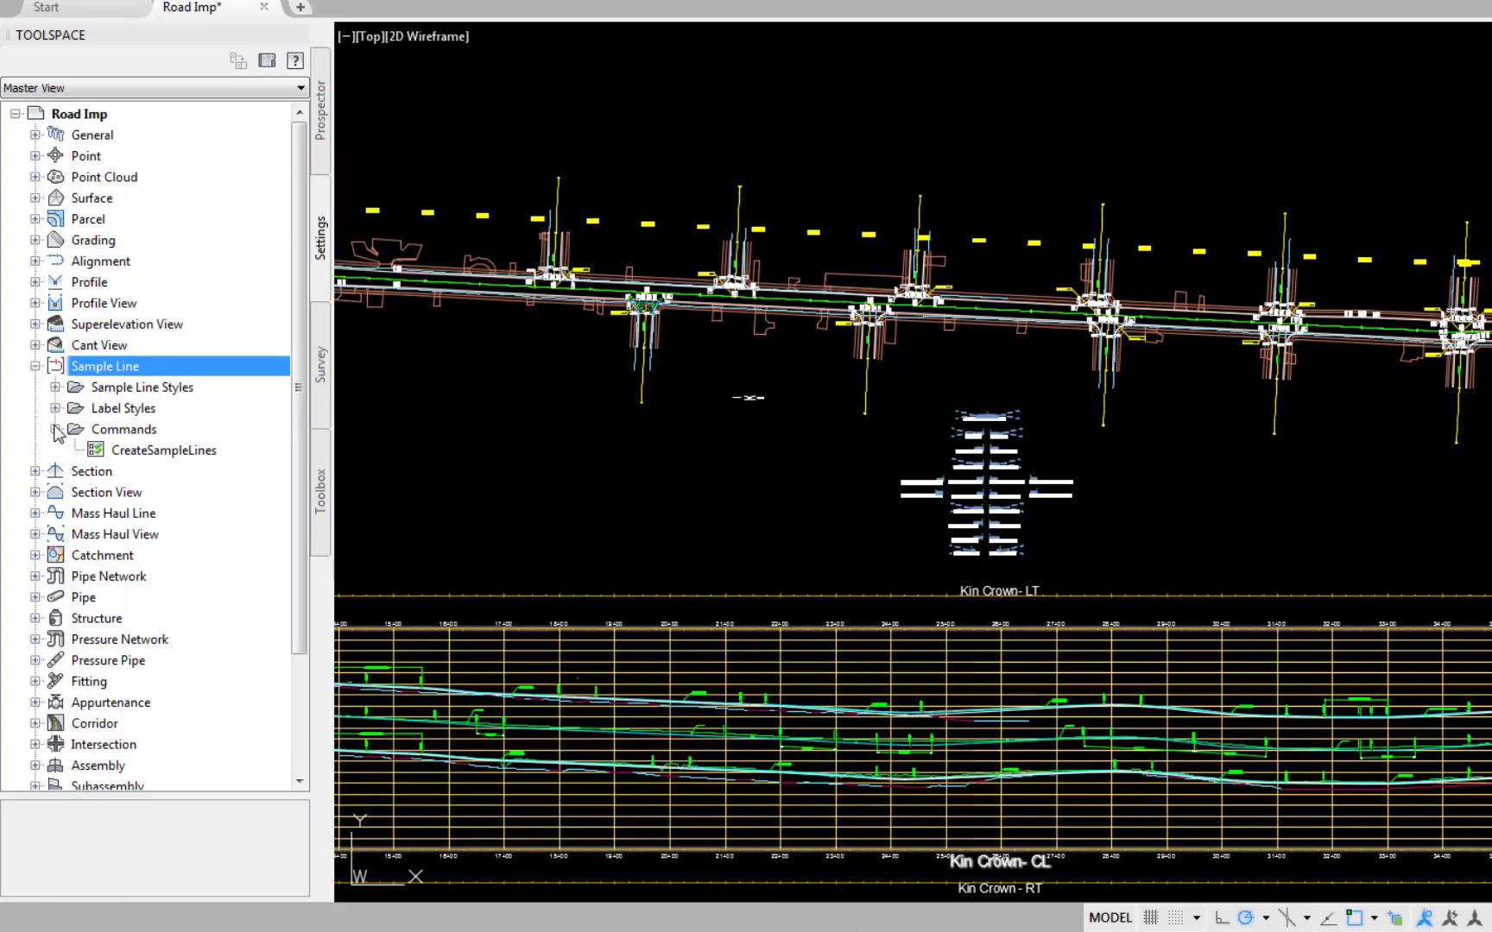
right_click(154, 450)
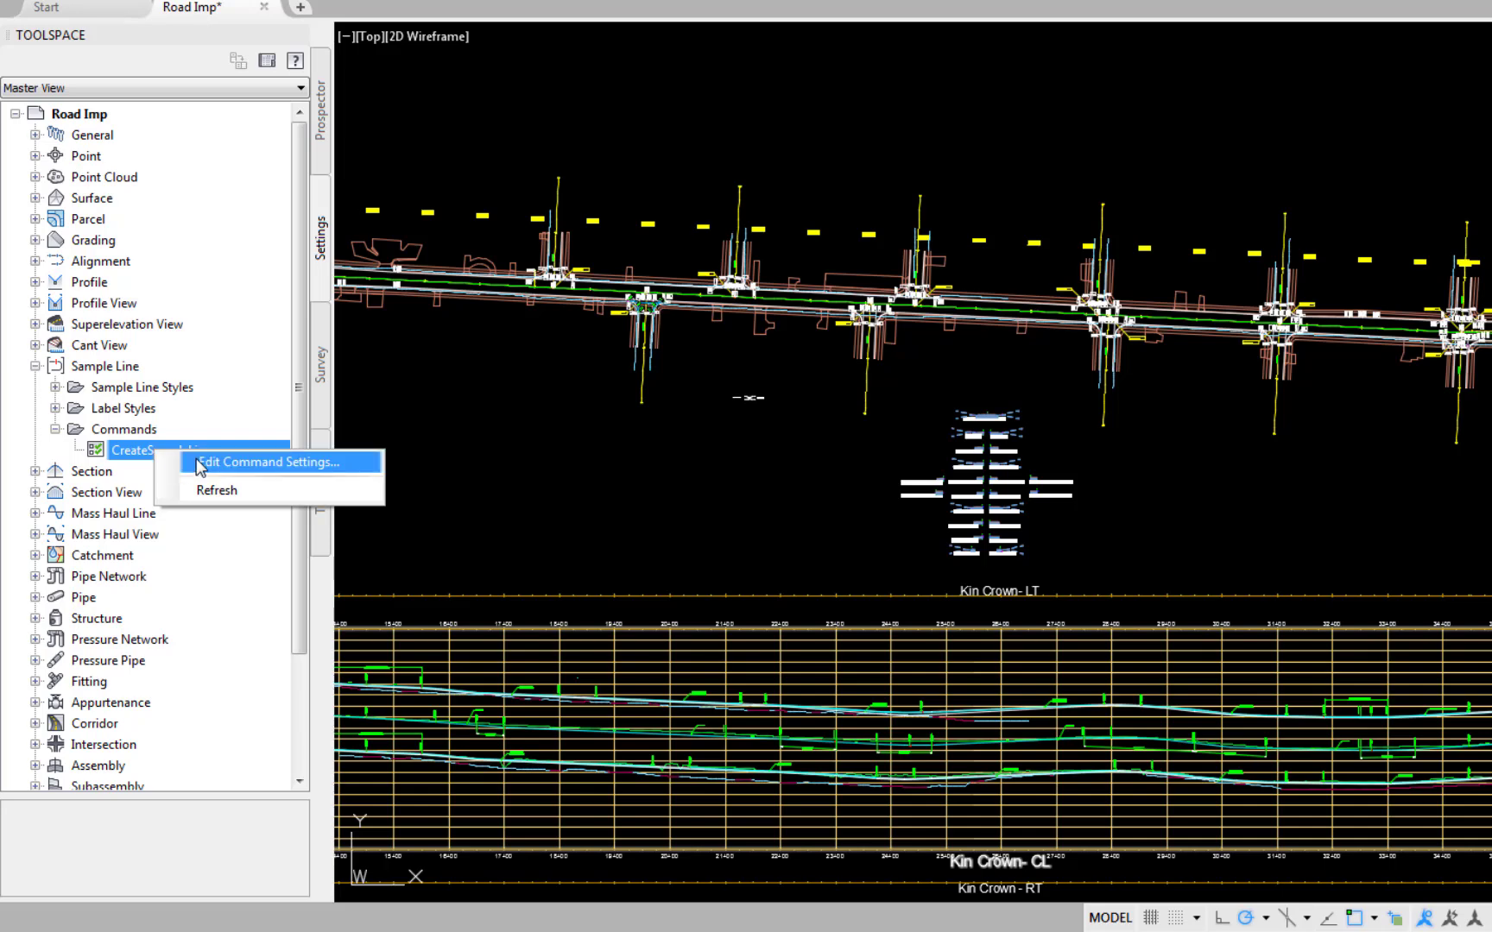
left_click(201, 460)
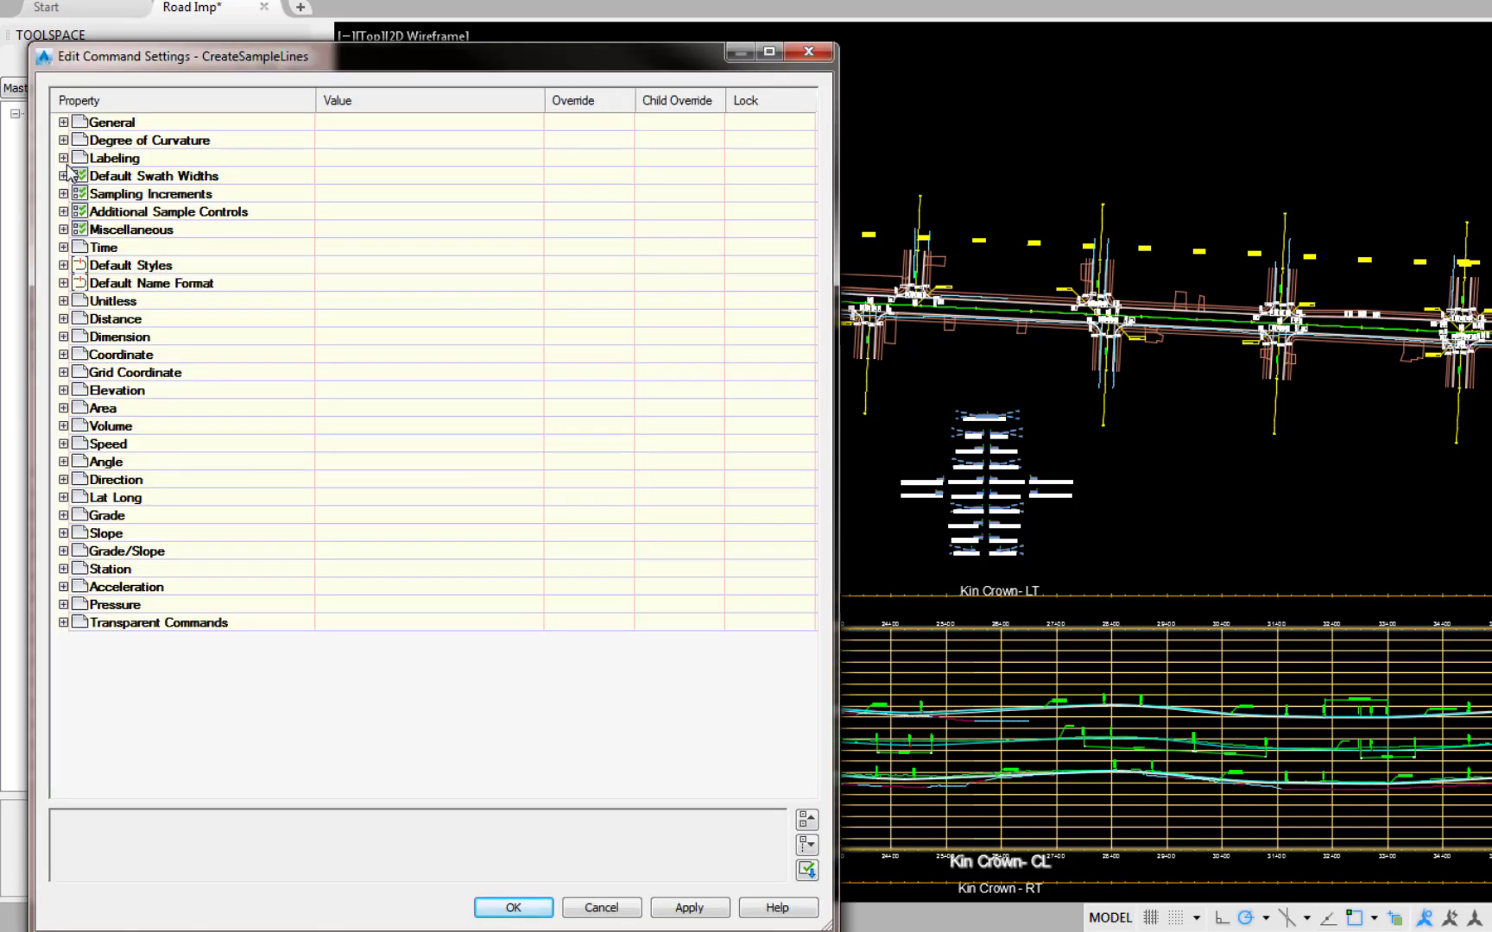
left_click(63, 175)
left_click(324, 194)
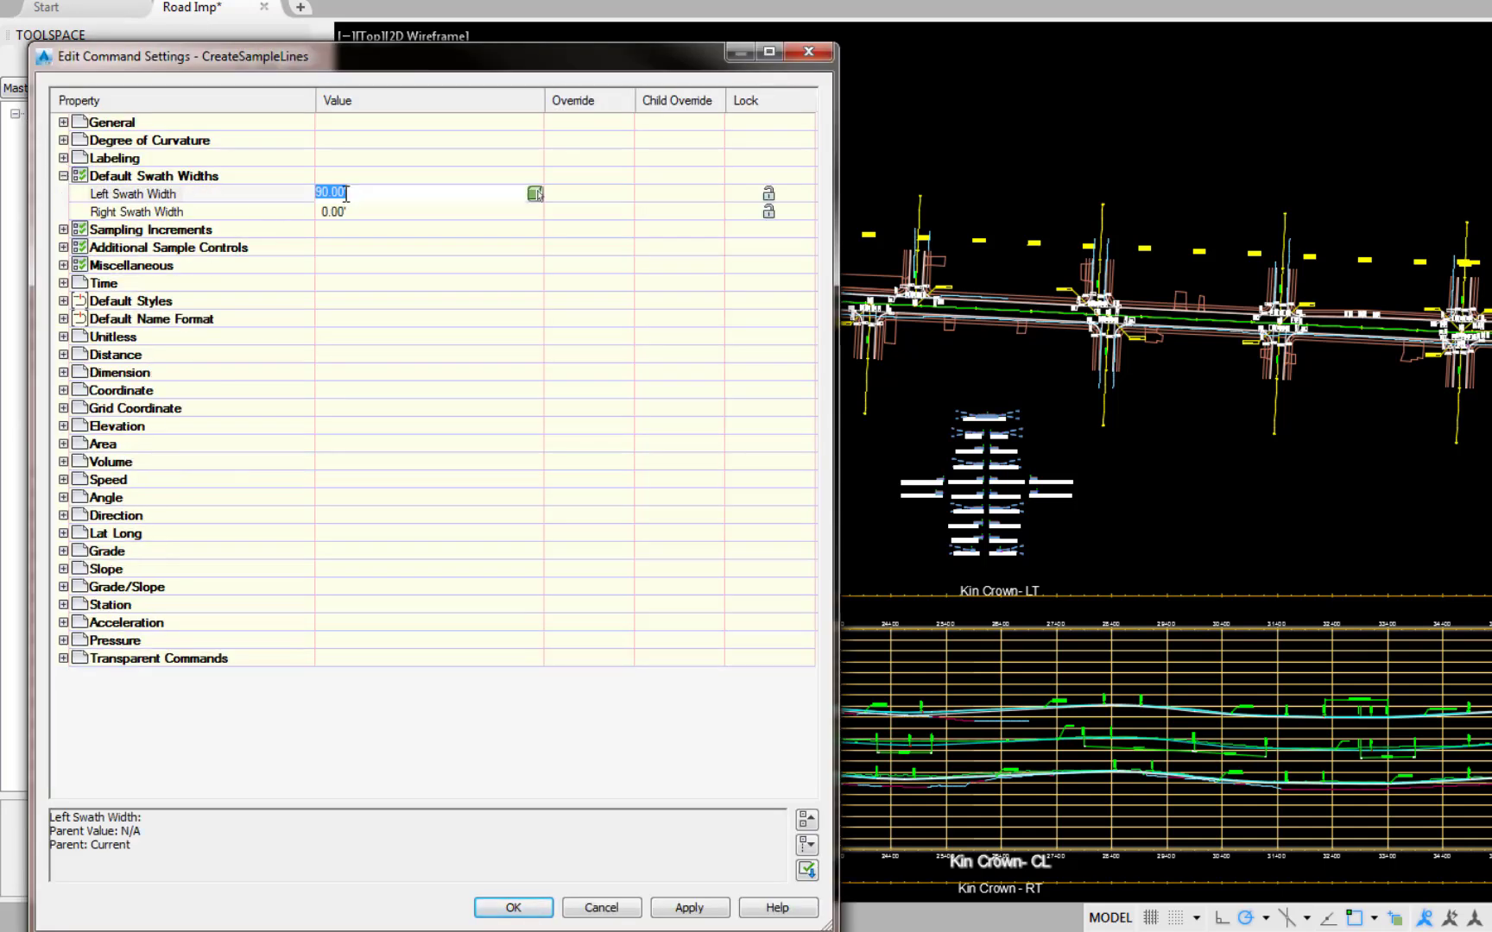
type("50")
left_click(337, 211)
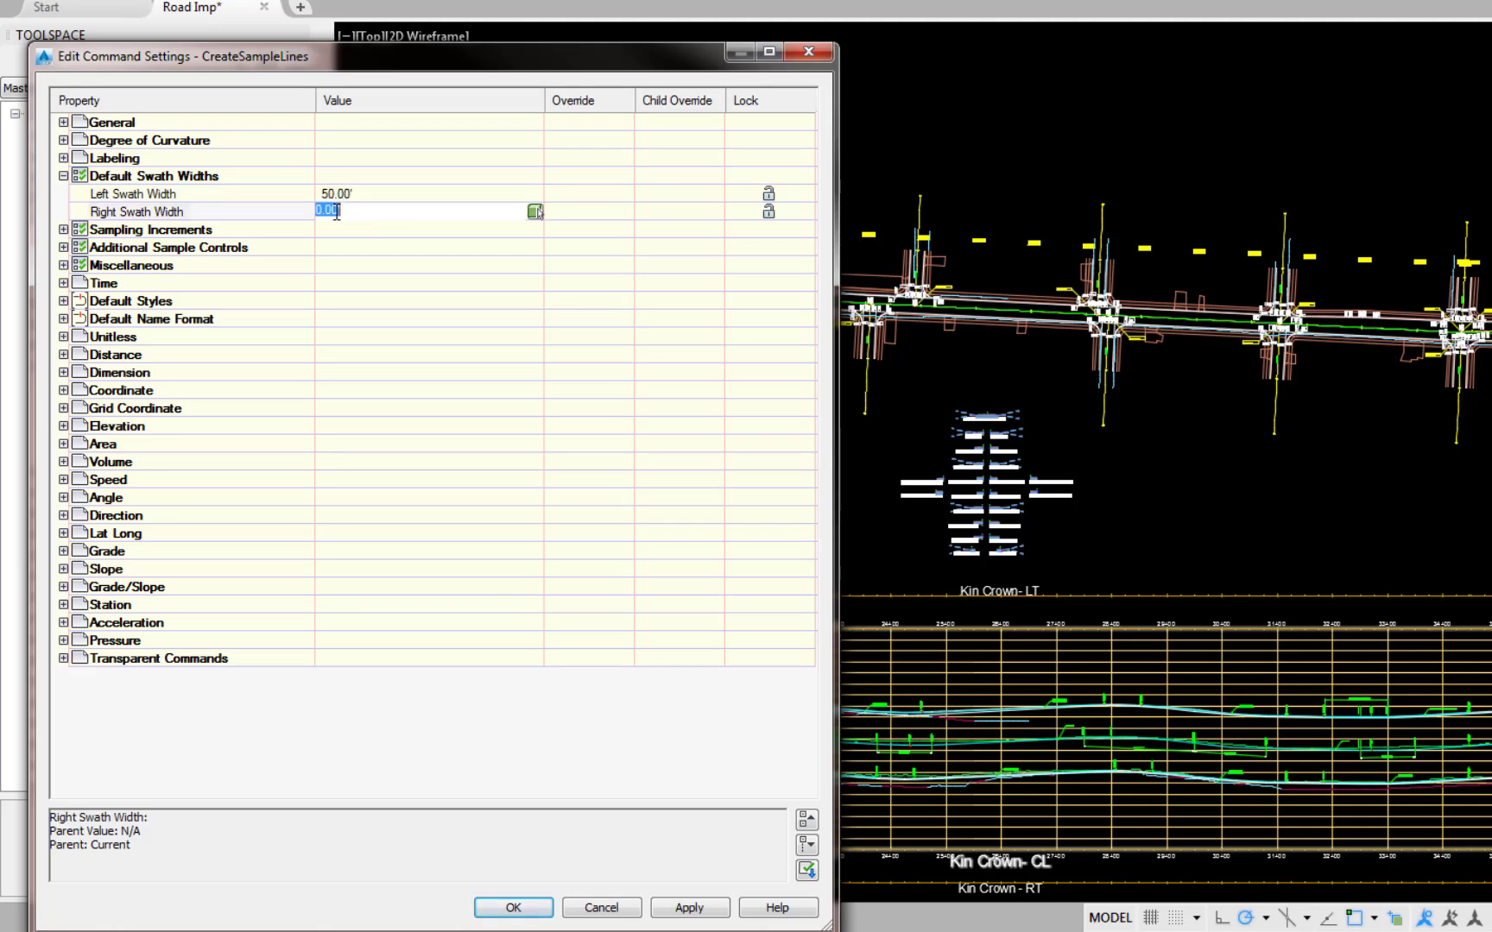
type("50")
Set Use Sampling Increments to True for the CreateSampleLines command.
left_click(63, 229)
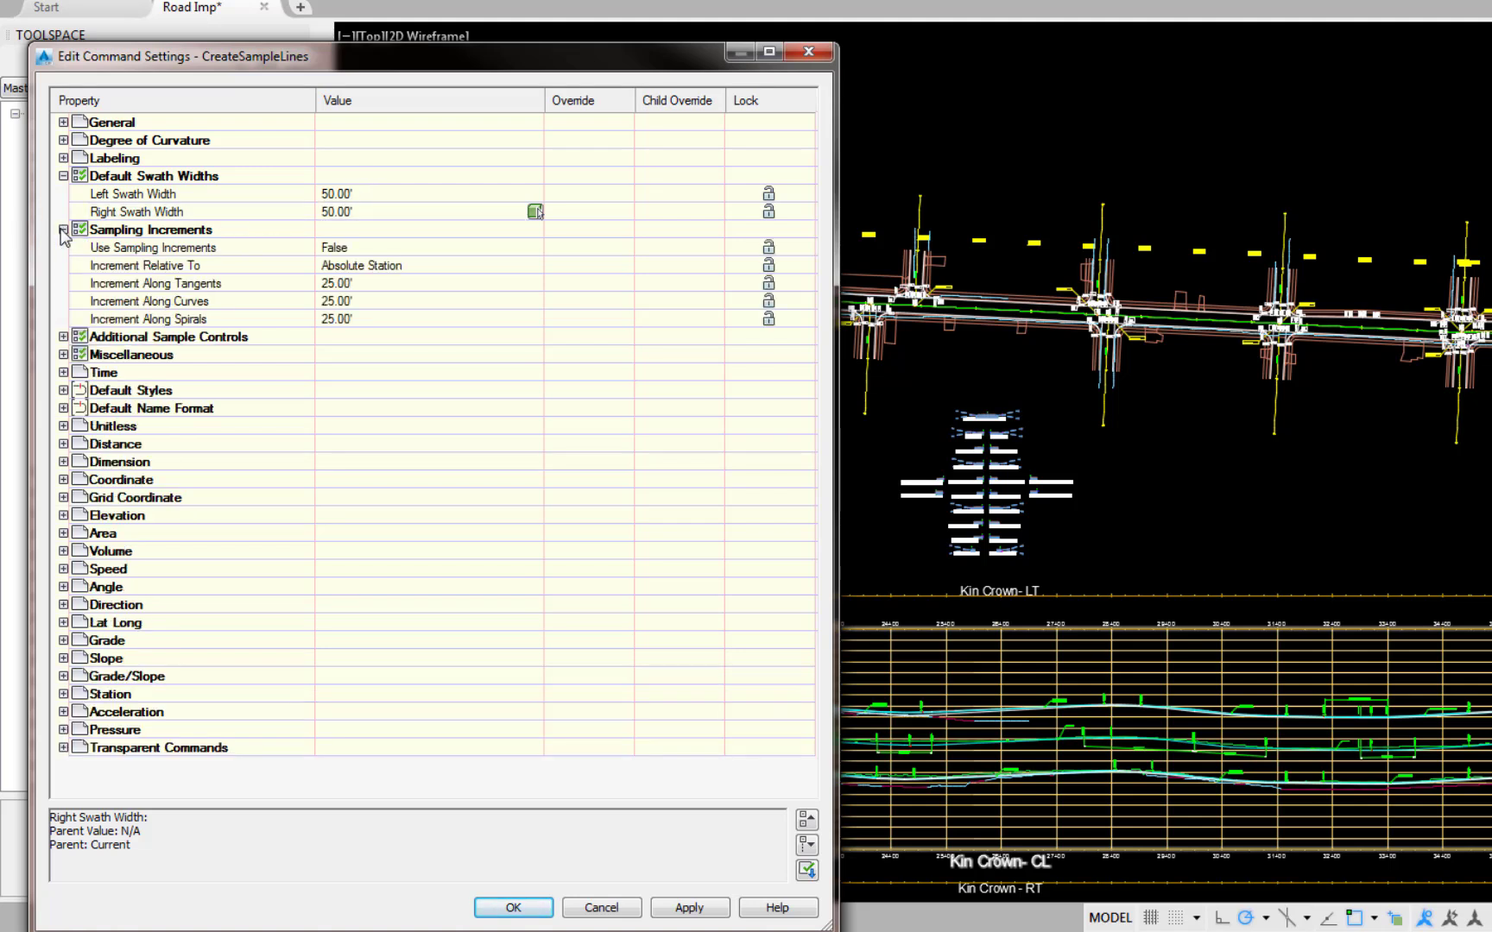
left_click(535, 251)
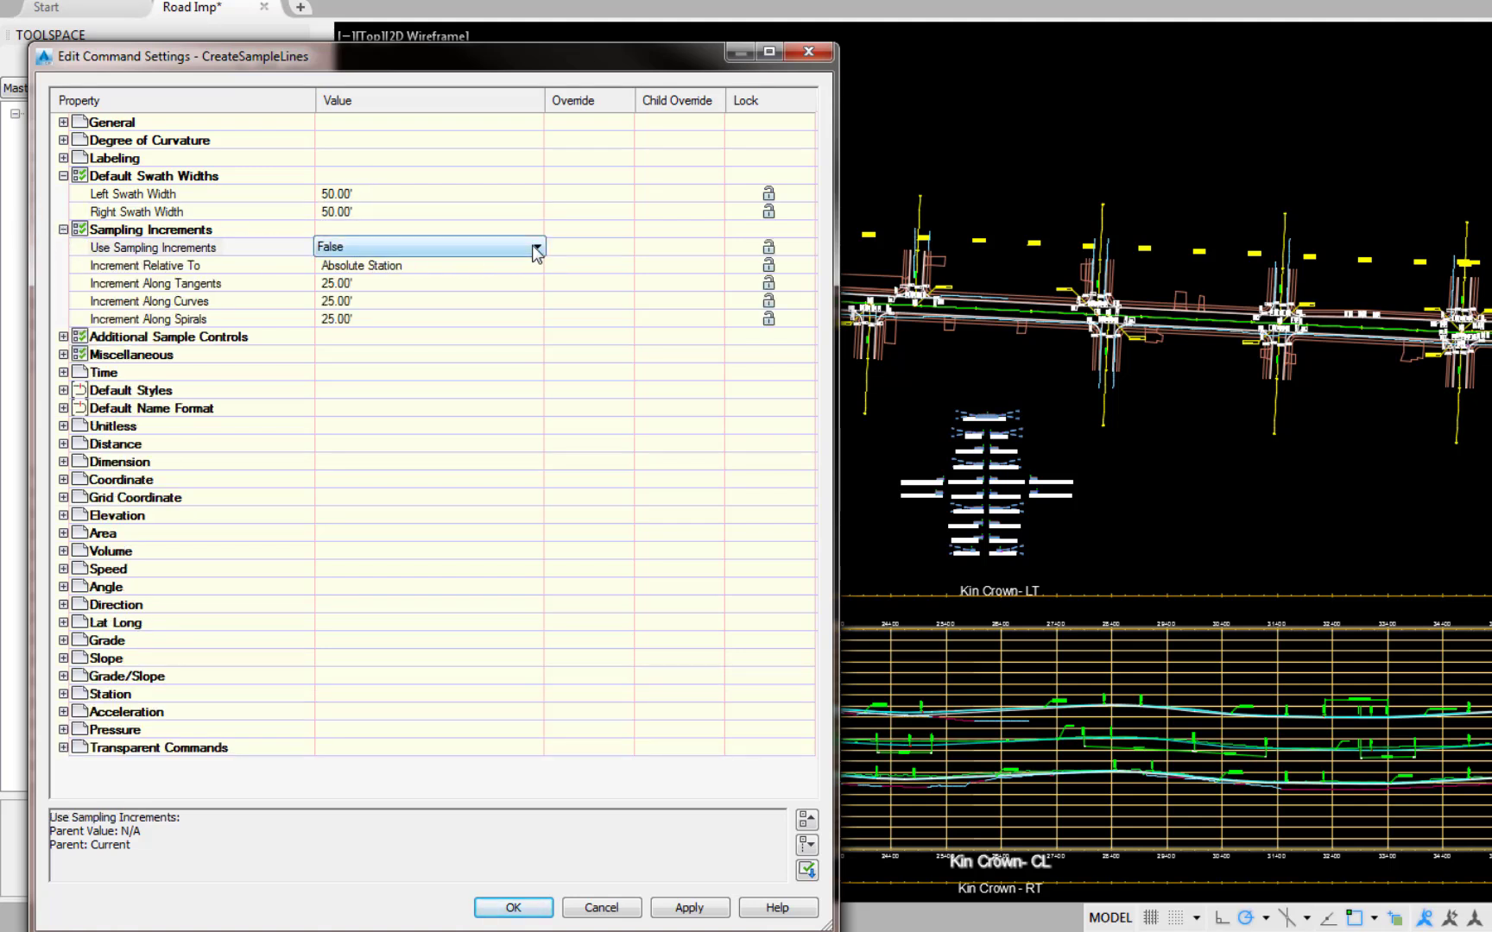
left_click(537, 249)
left_click(336, 266)
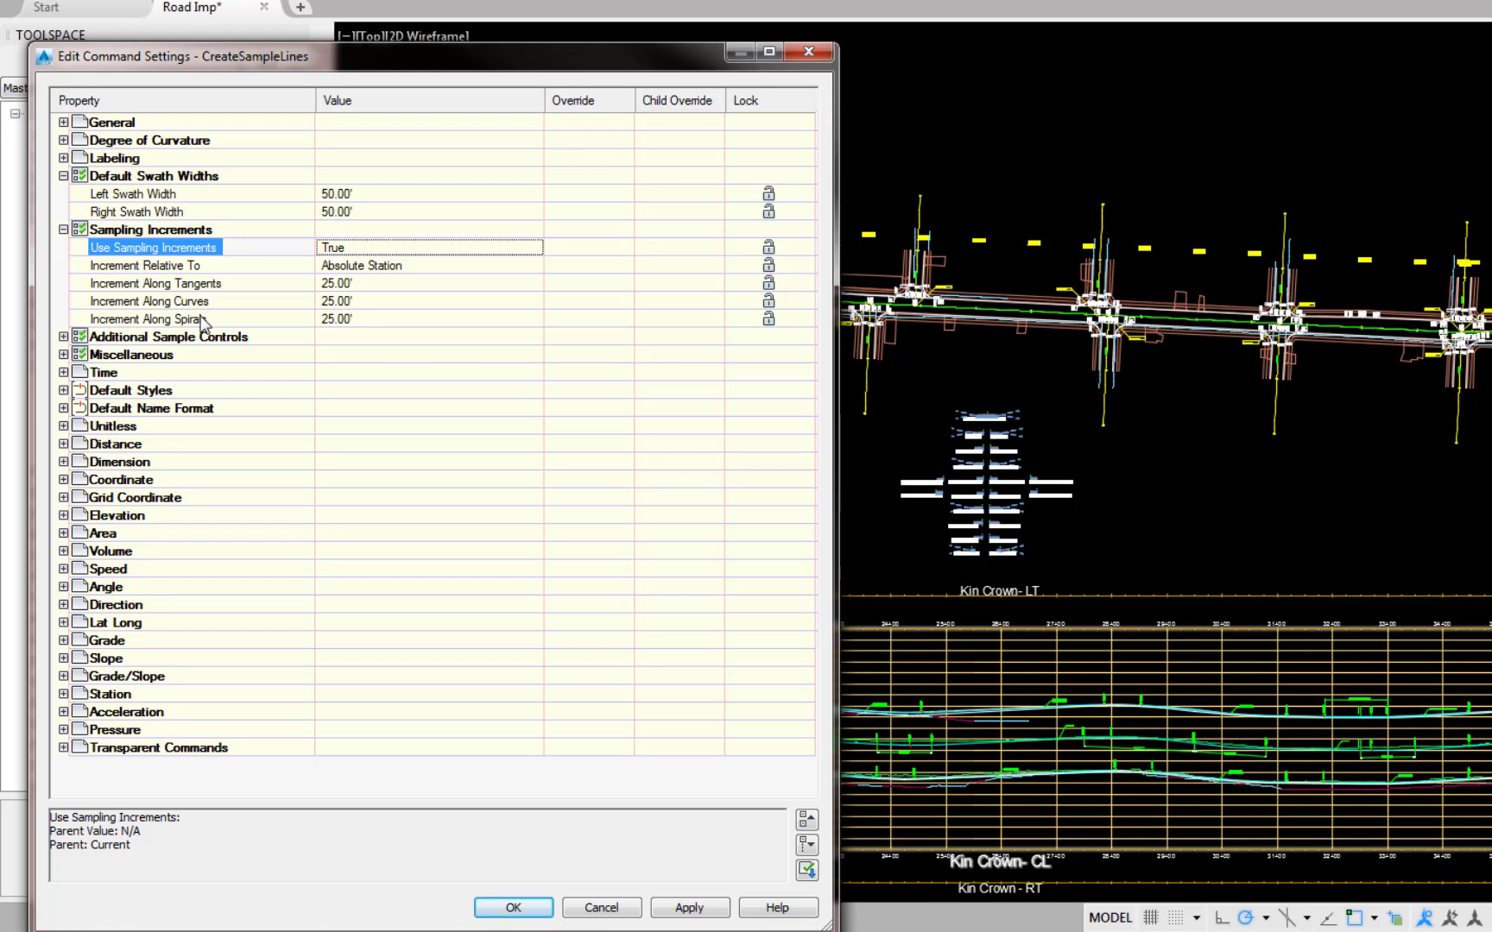
Set the At Range Start and At Range End sample controls to True and accept the CreateSampleLines command settings.
left_click(63, 336)
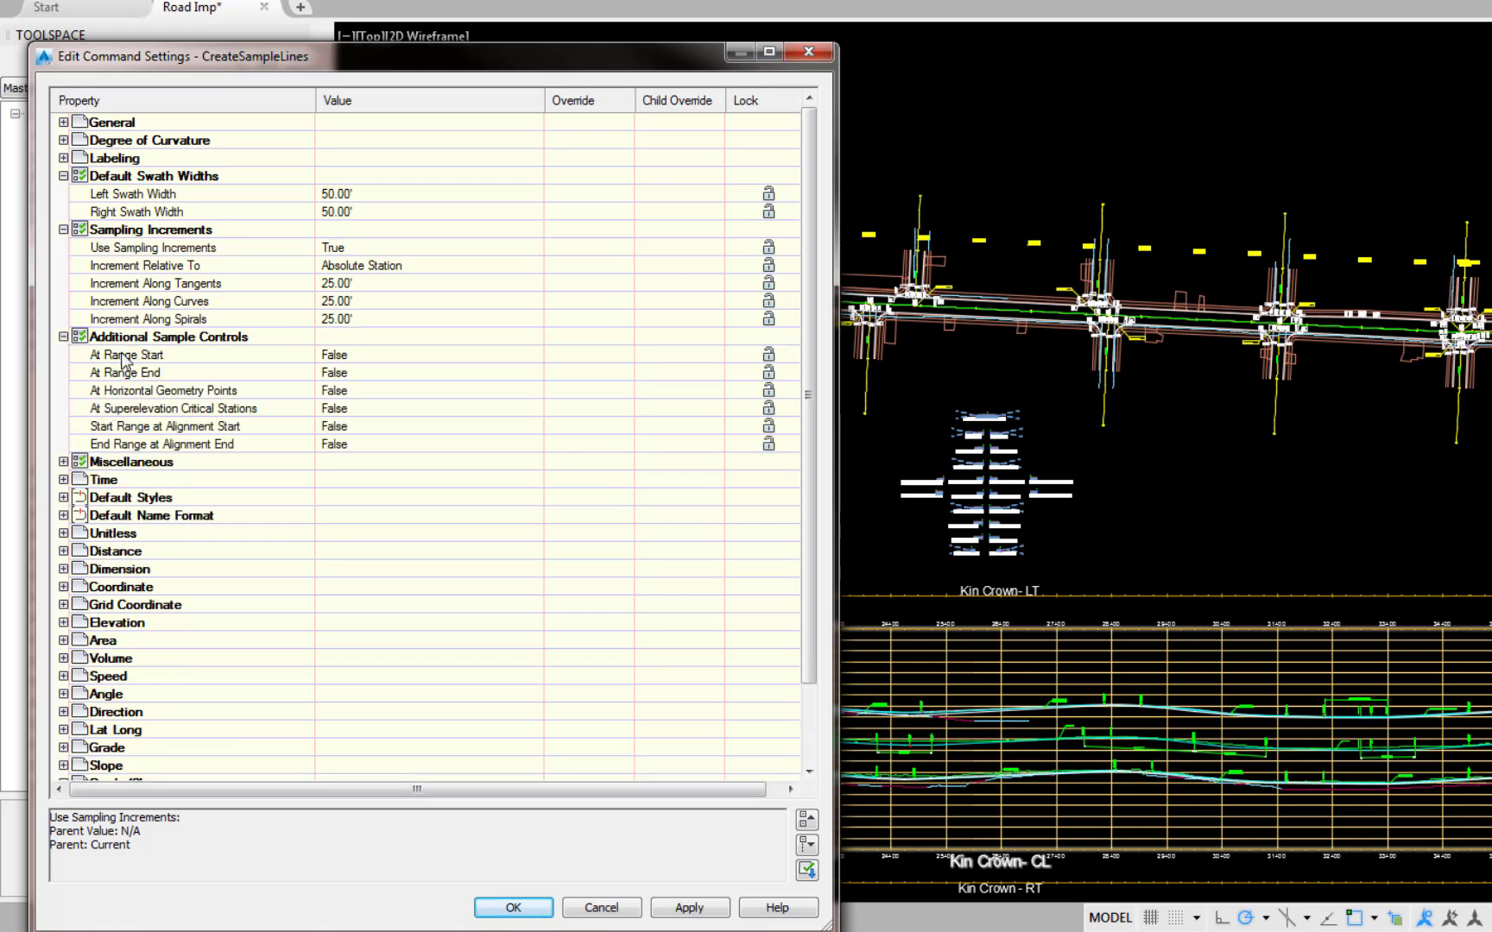
left_click(533, 355)
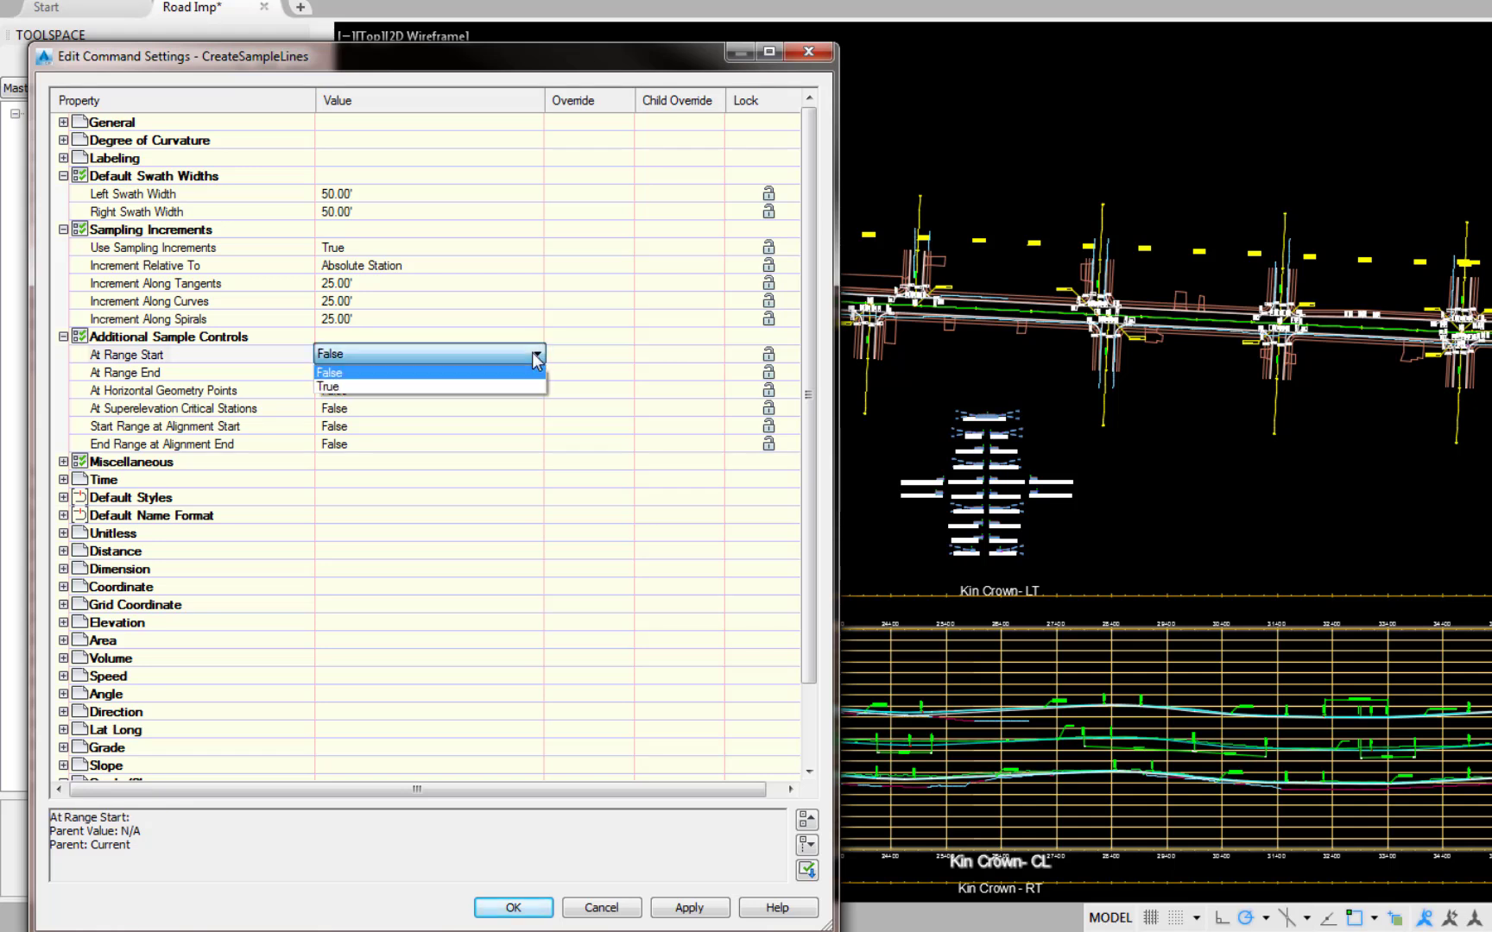
left_click(345, 389)
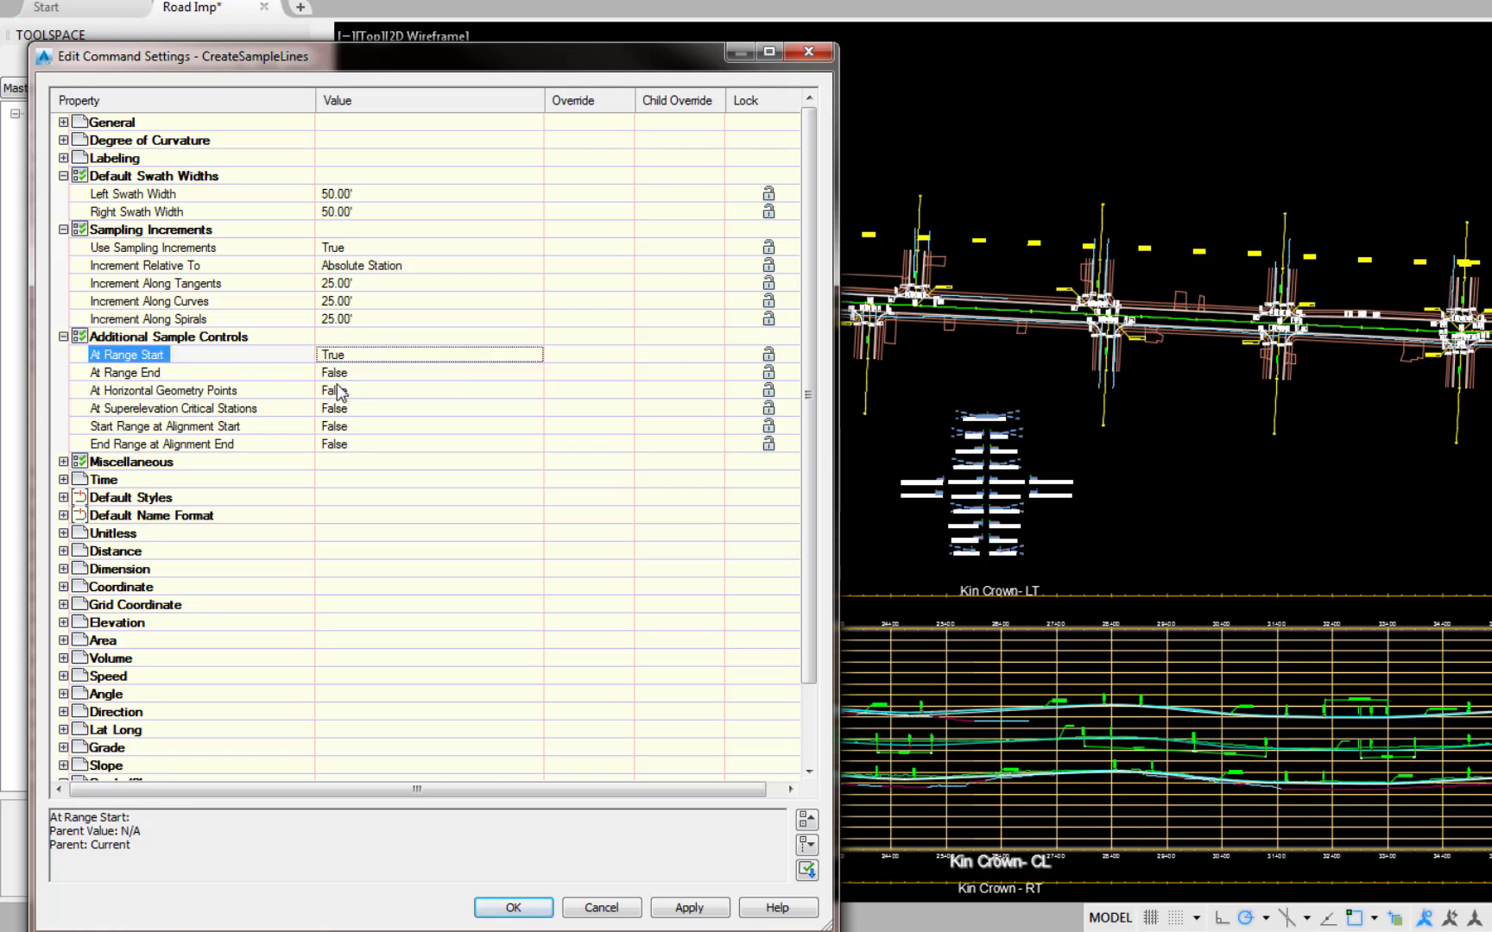
left_click(337, 373)
left_click(345, 390)
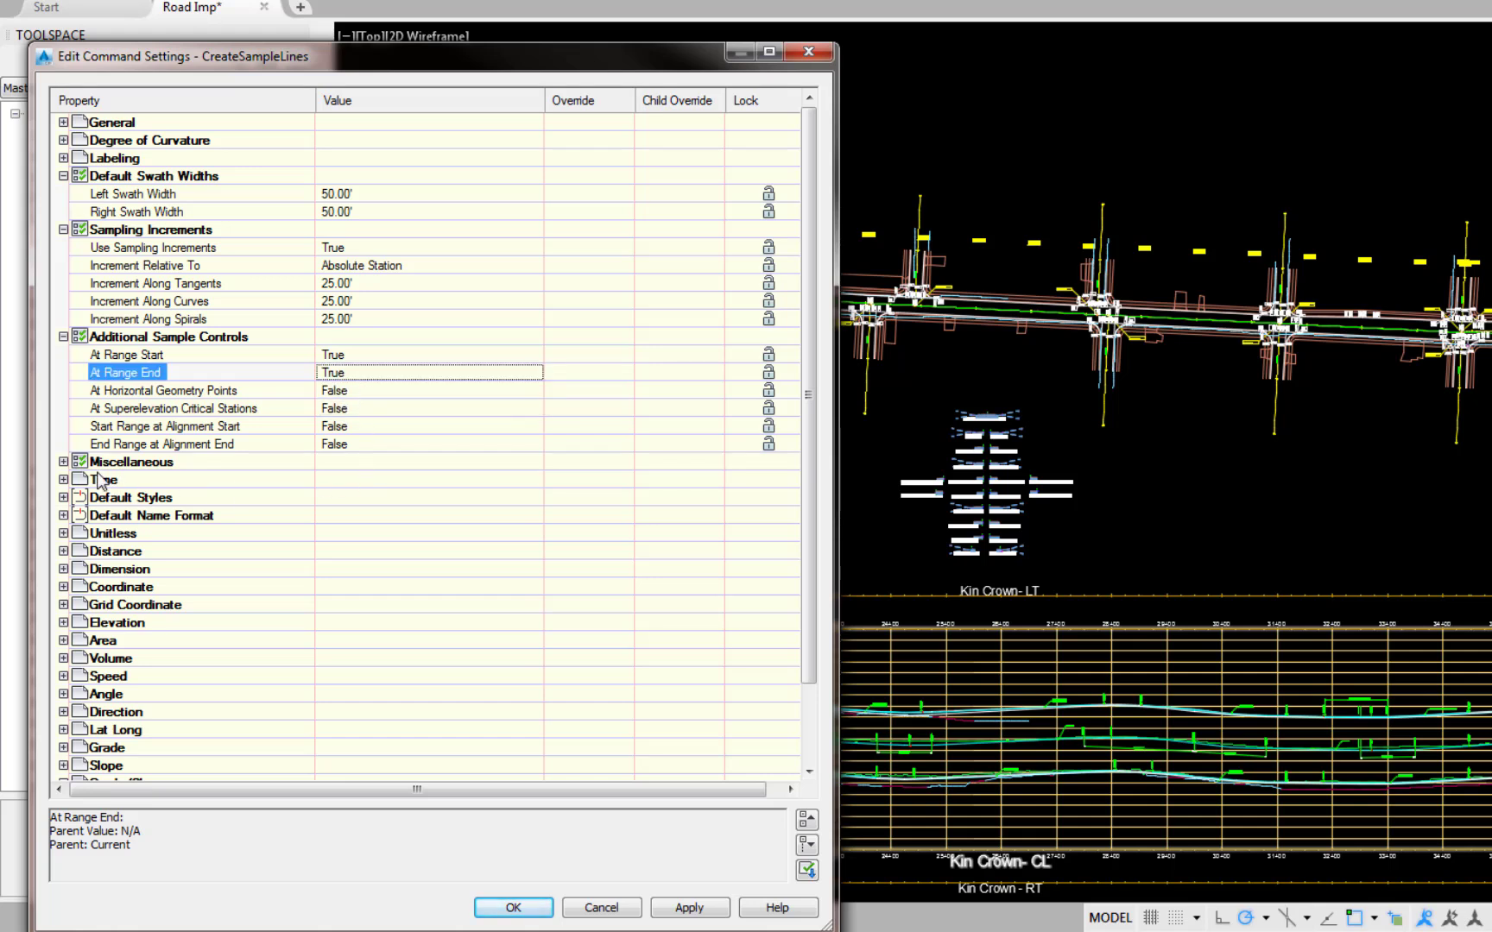
left_click(63, 462)
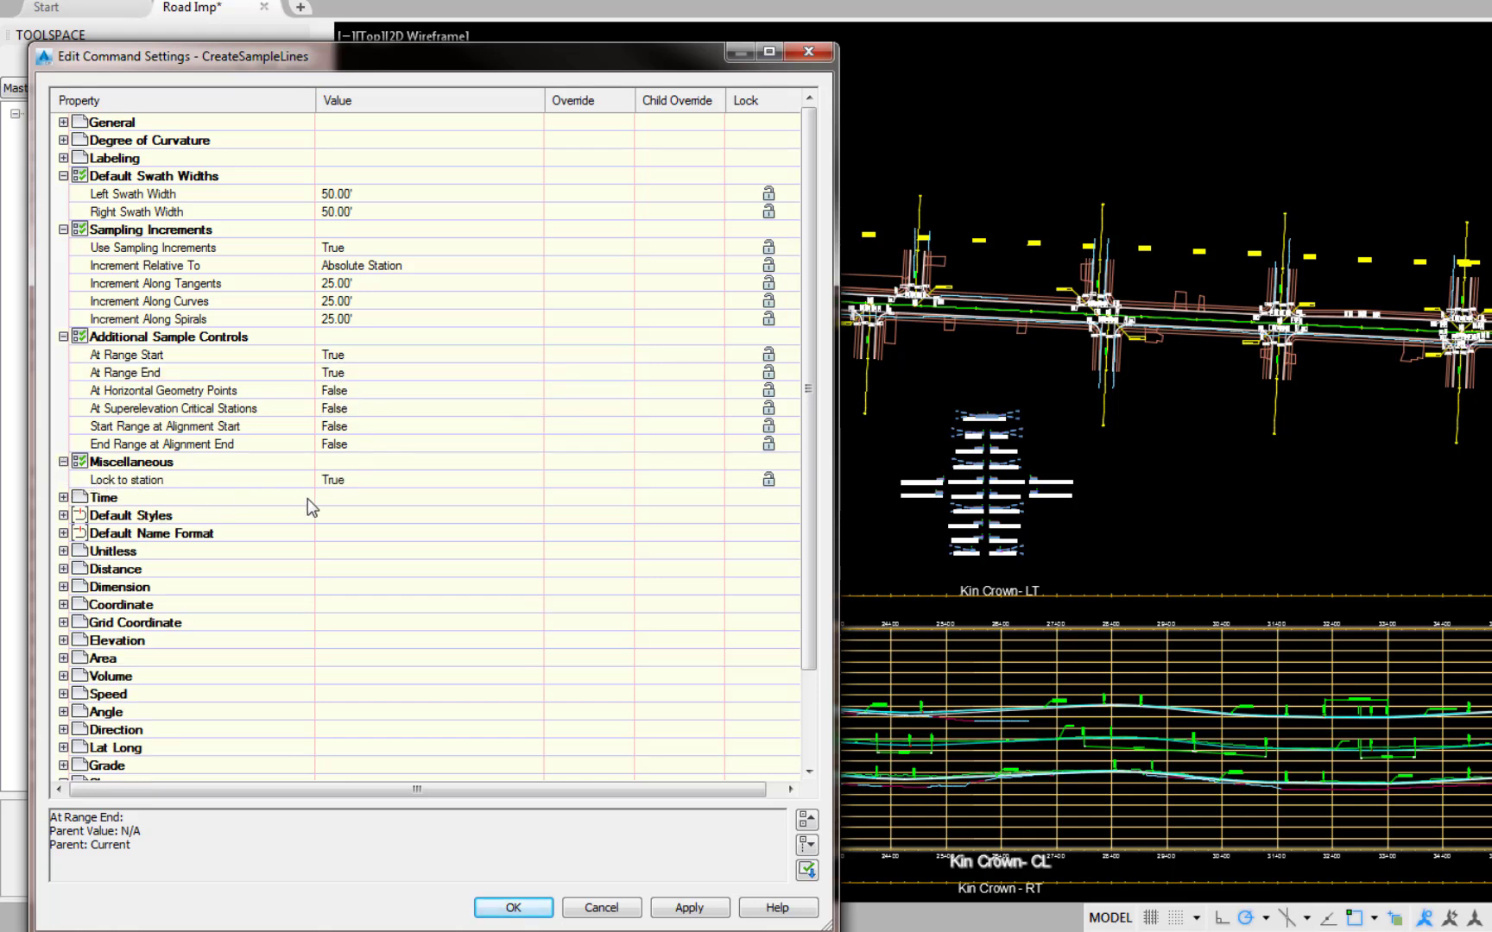
left_click(513, 907)
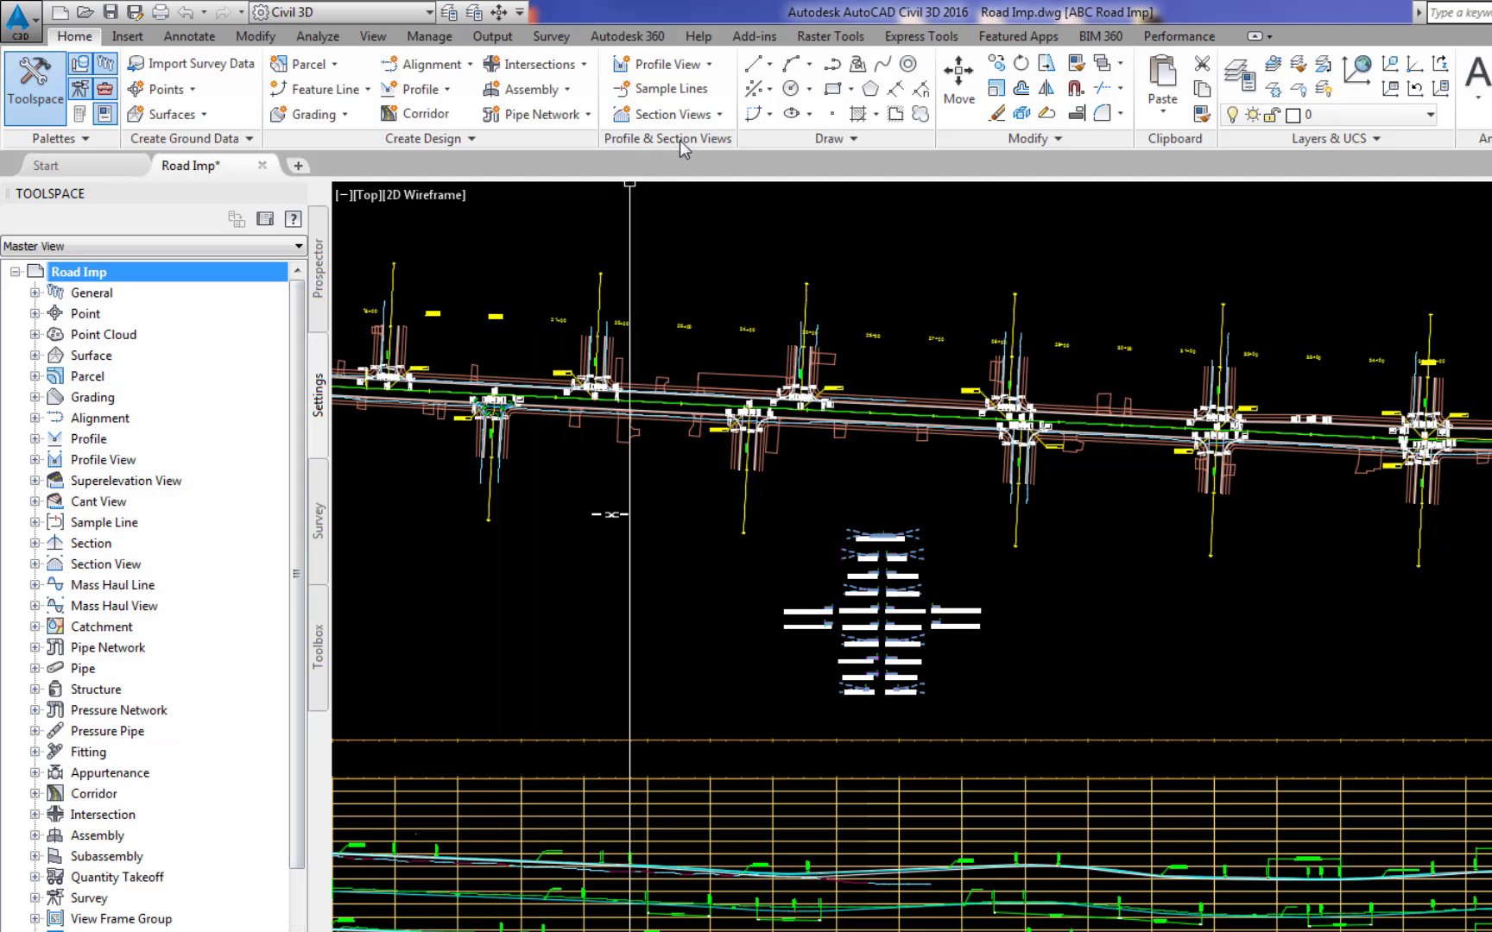
Start creating sample lines and choose Kin Crown from the list of alignments.
left_click(678, 90)
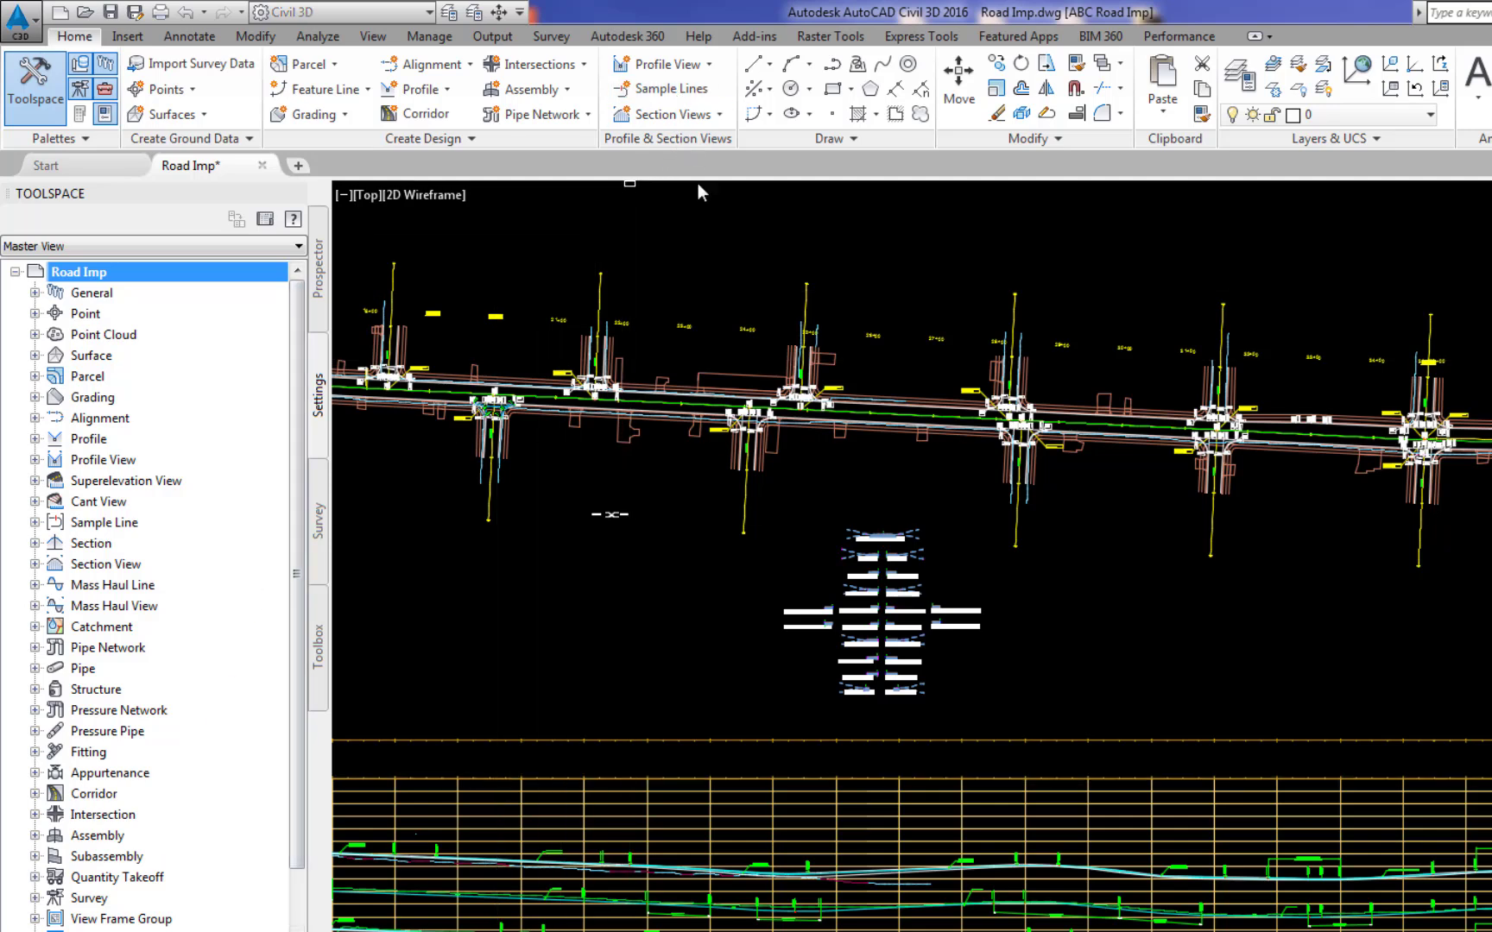
key("Return")
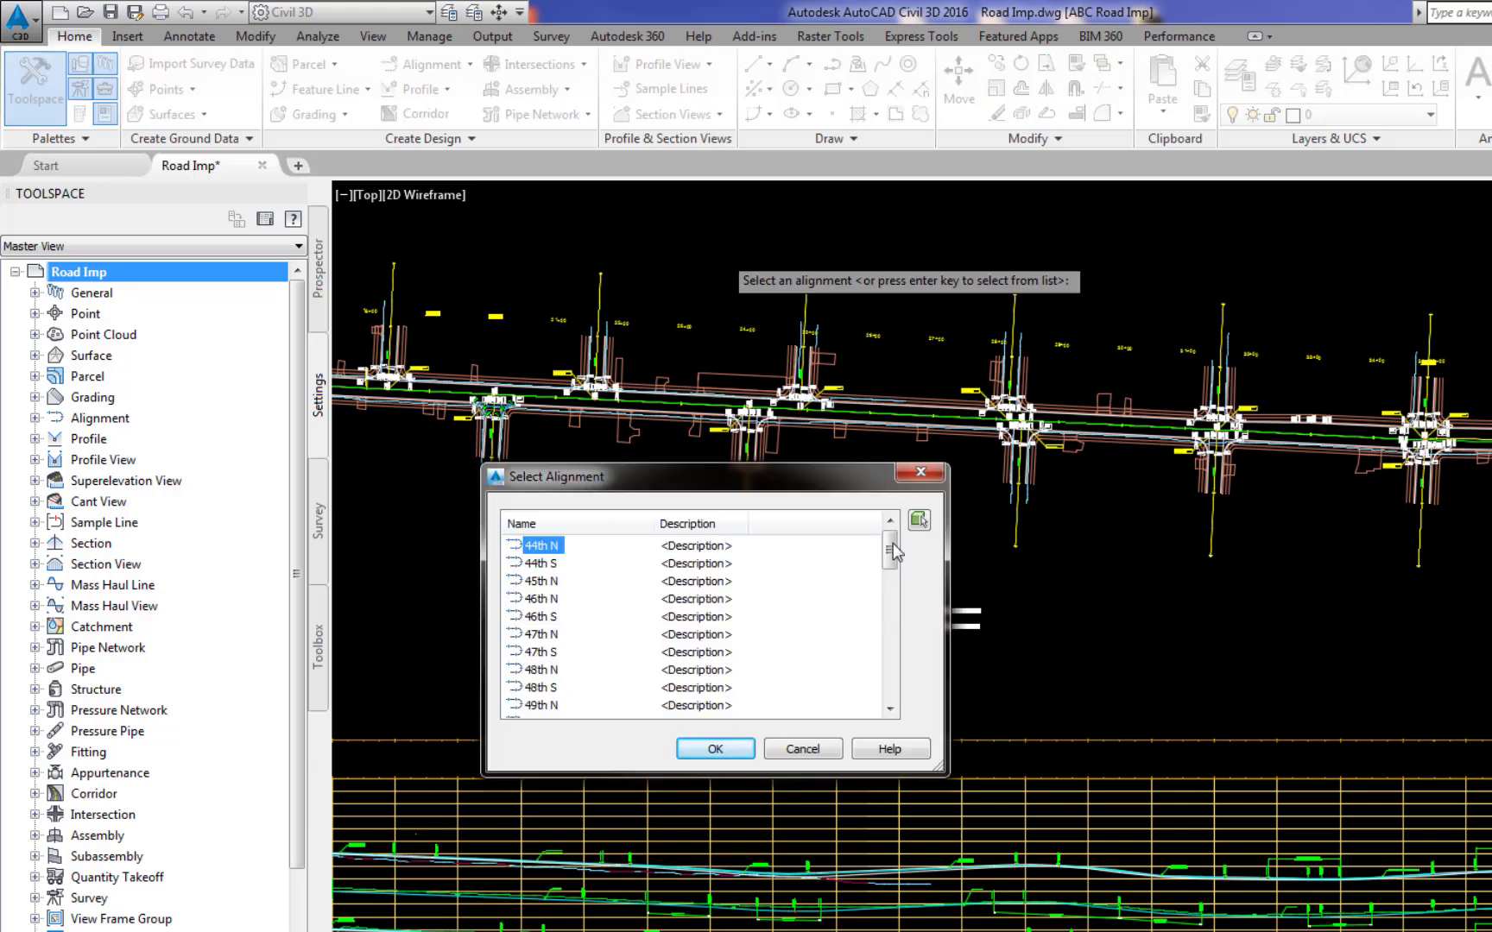
left_click_drag(888, 552, 920, 676)
left_click(540, 688)
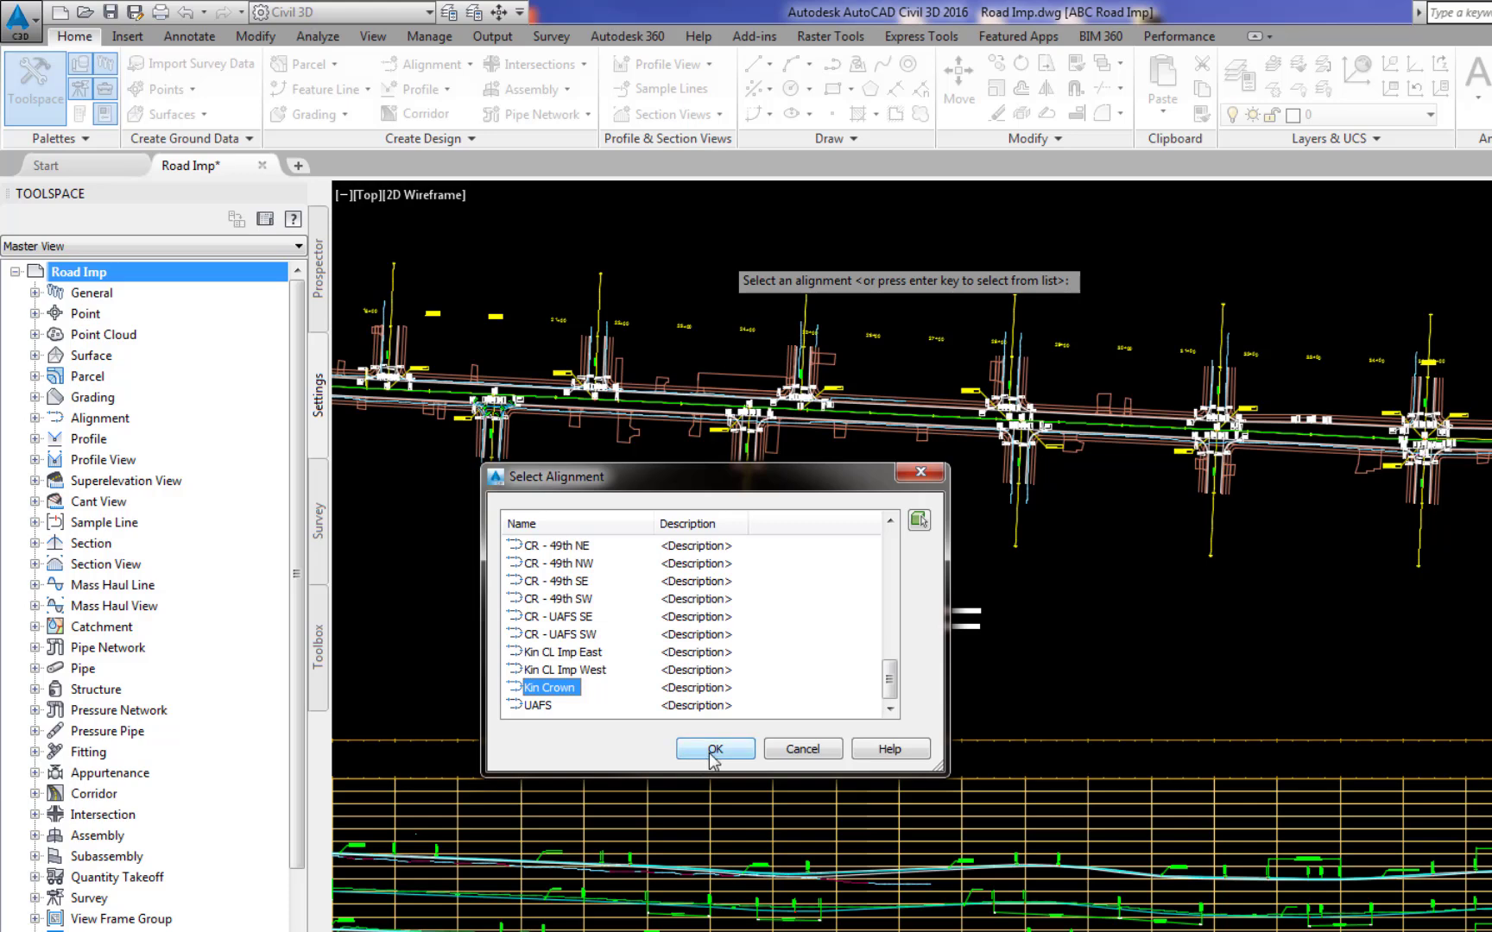
left_click(708, 751)
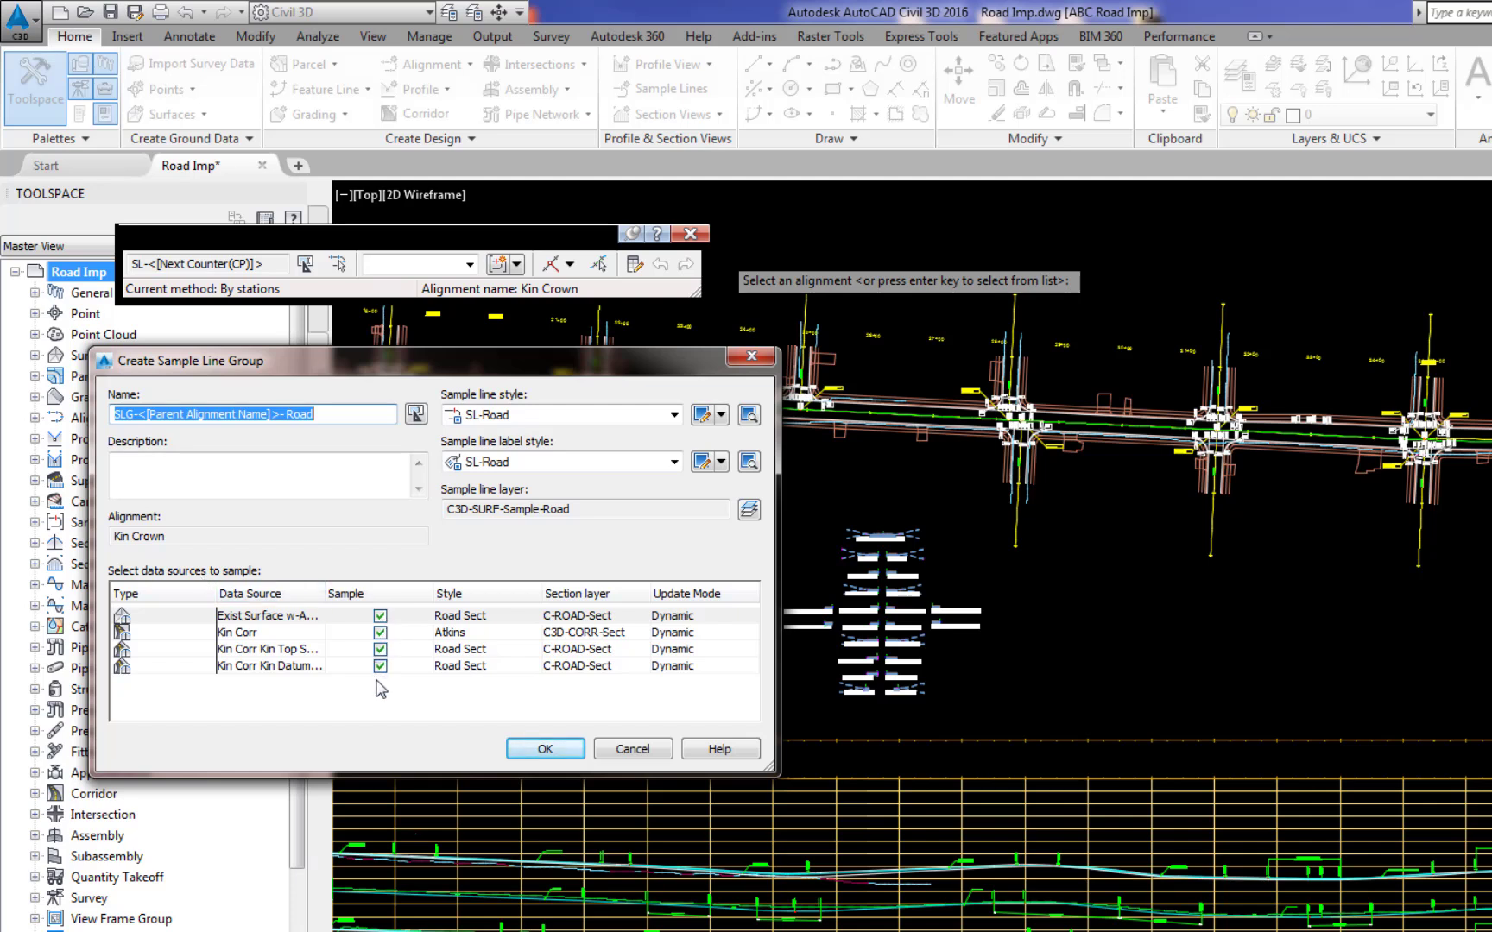
Keep Road Sect as the existing surface's section style and create the sample line group with all data sources sampled.
left_click(448, 617)
left_click(1054, 722)
left_click(1055, 747)
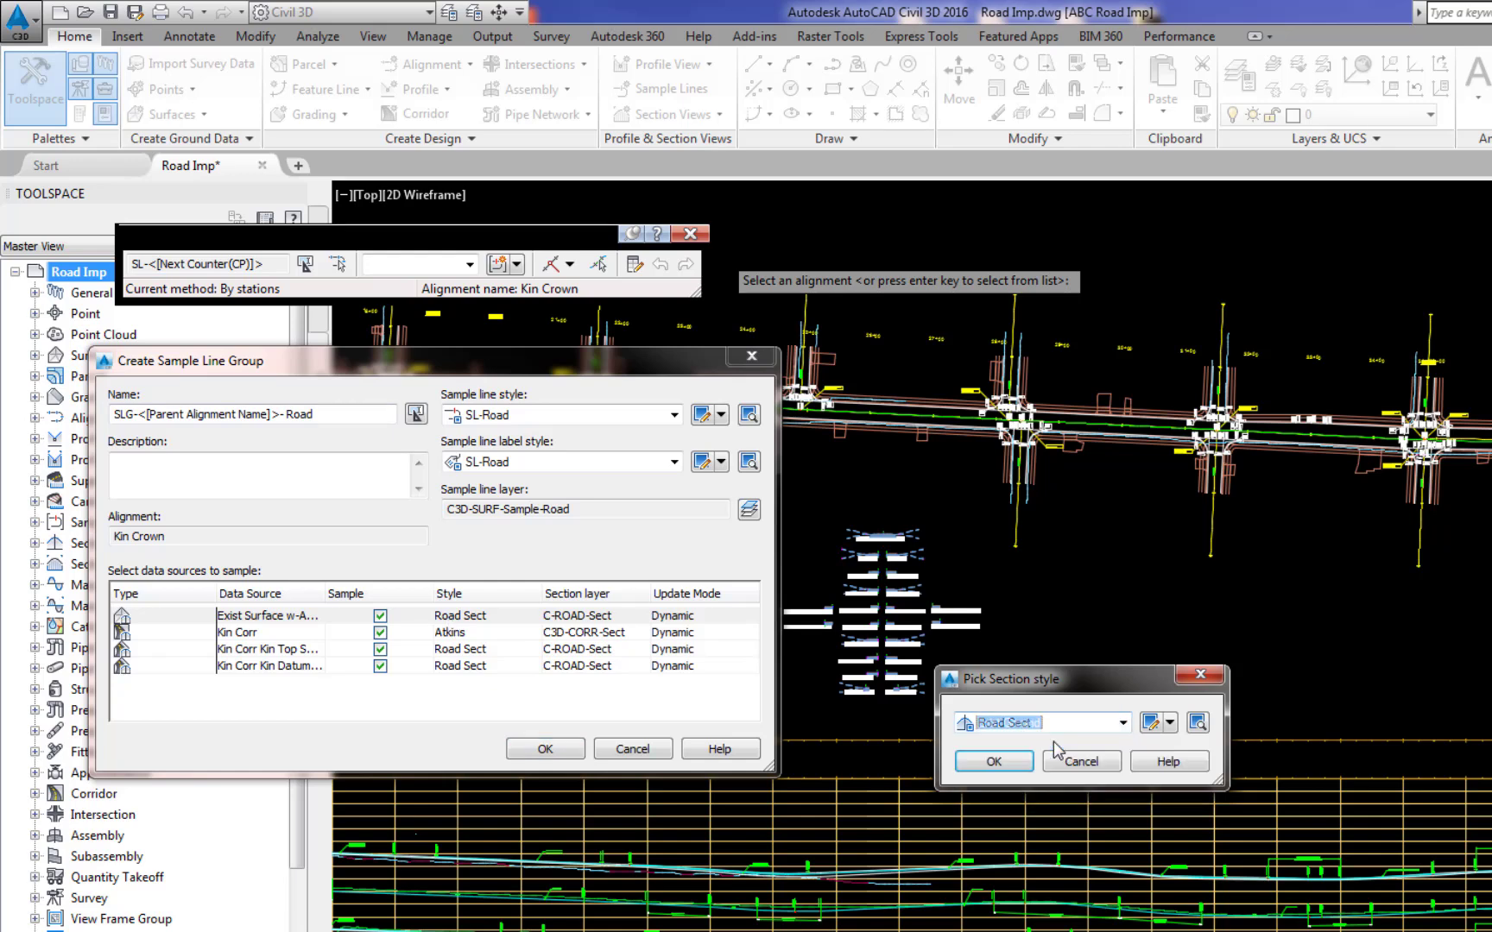
left_click(994, 761)
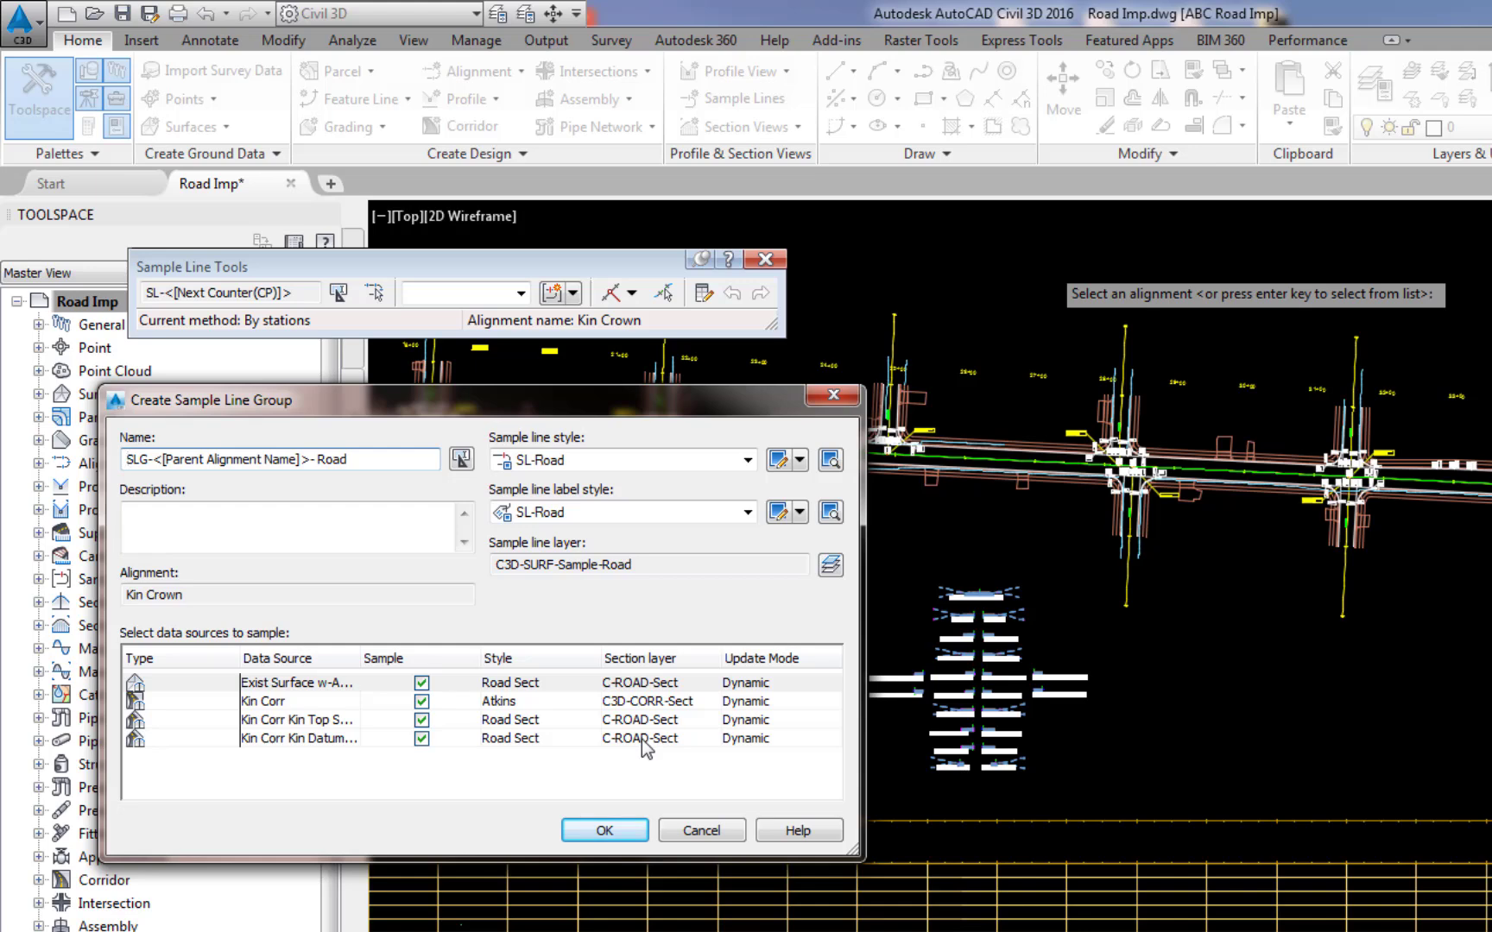
left_click(610, 832)
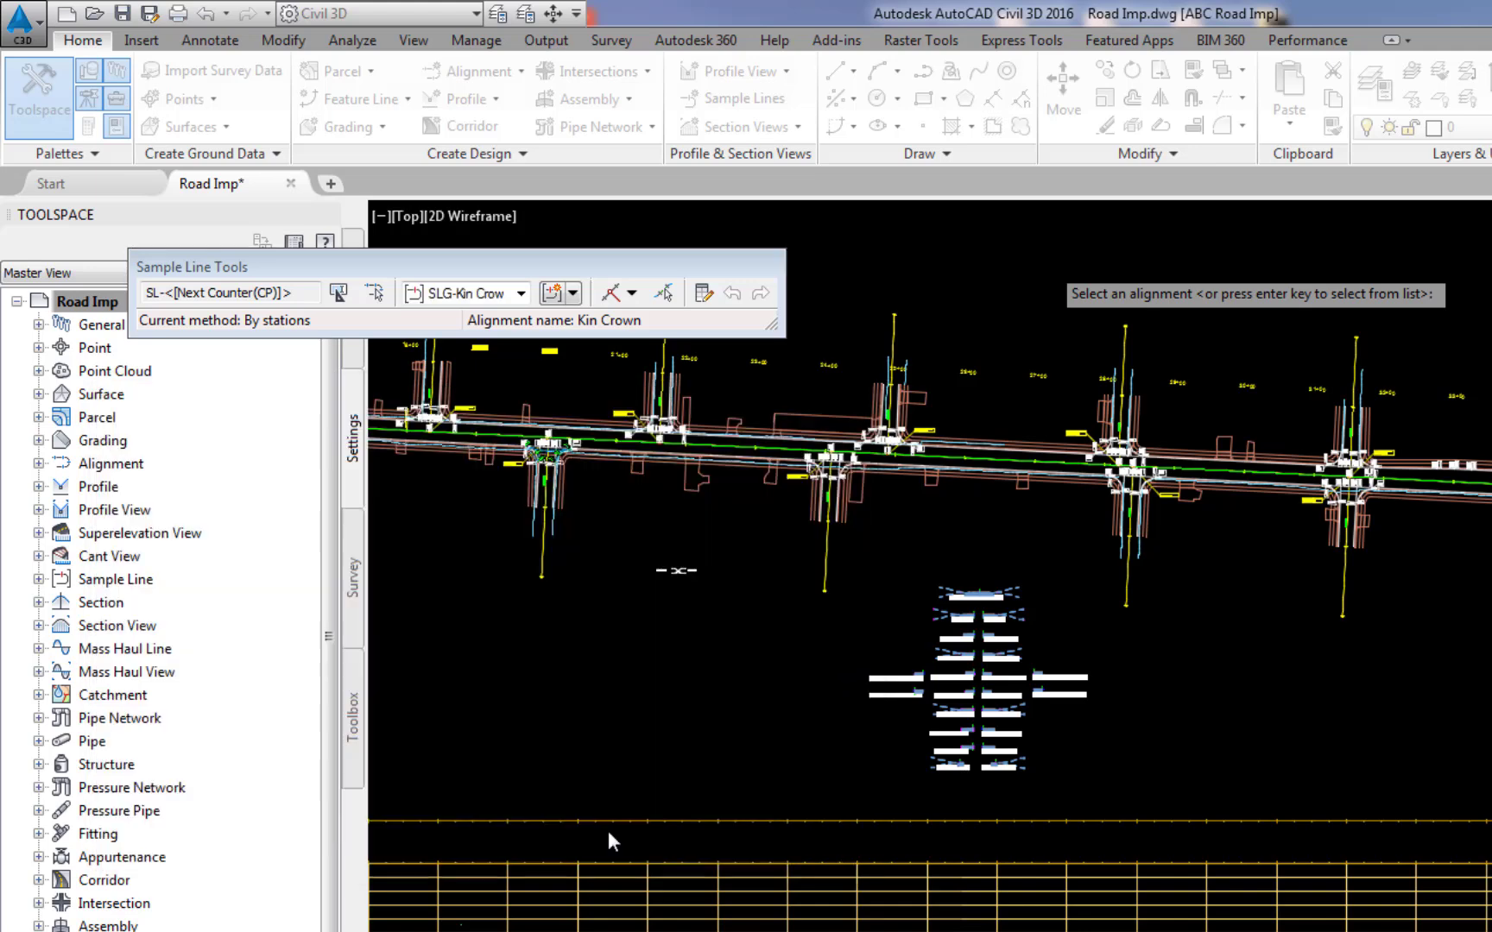
Create sample lines by range of stations, setting the start station to 13+85.01.
left_click(620, 296)
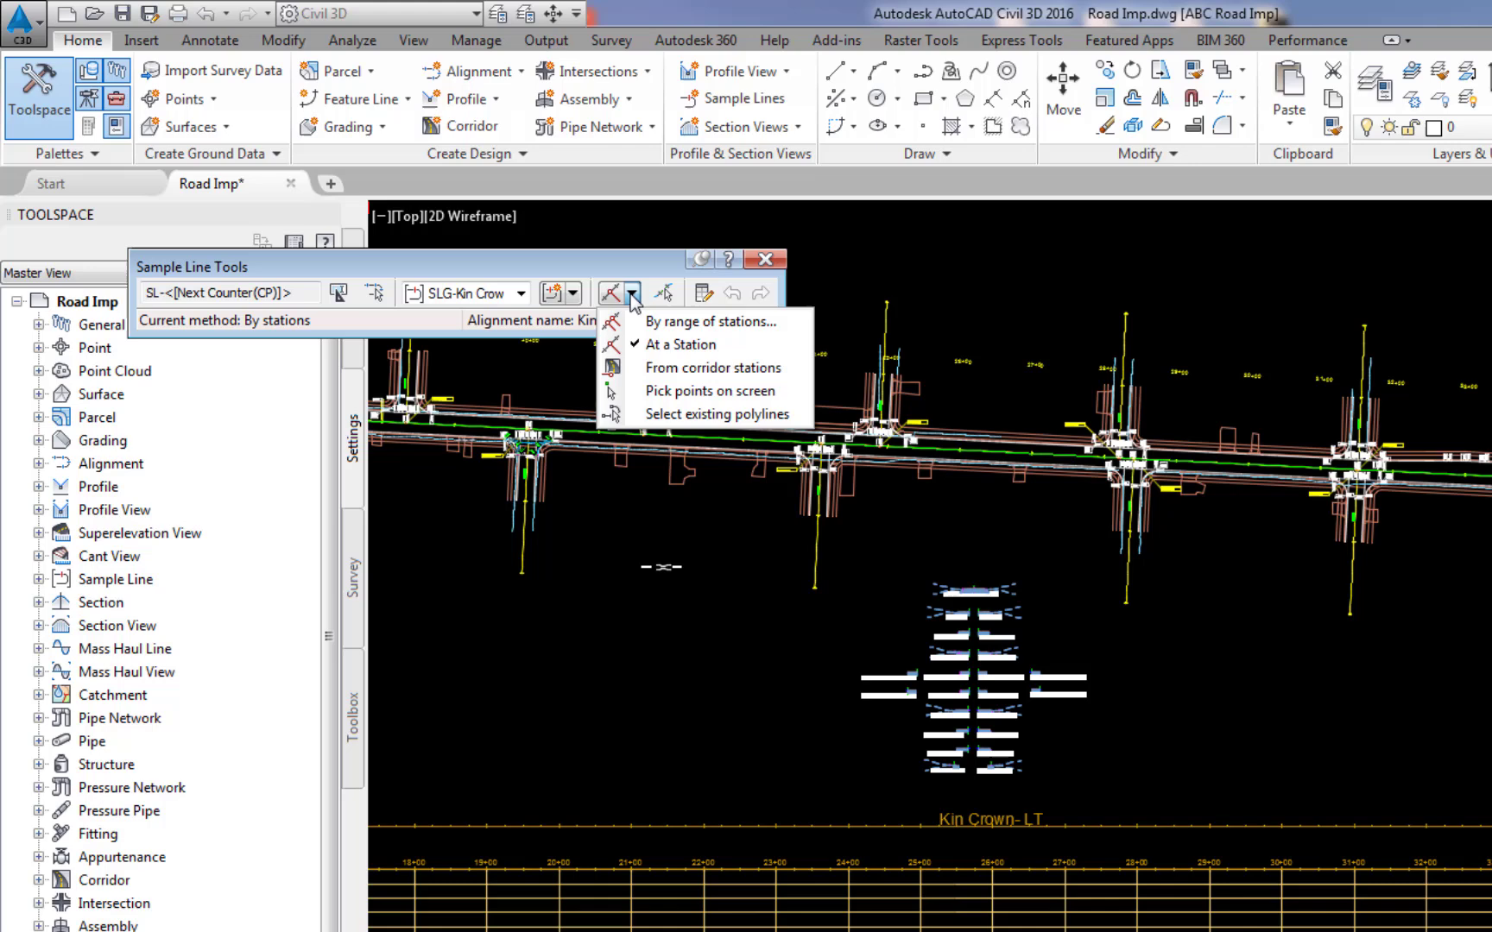
left_click(673, 324)
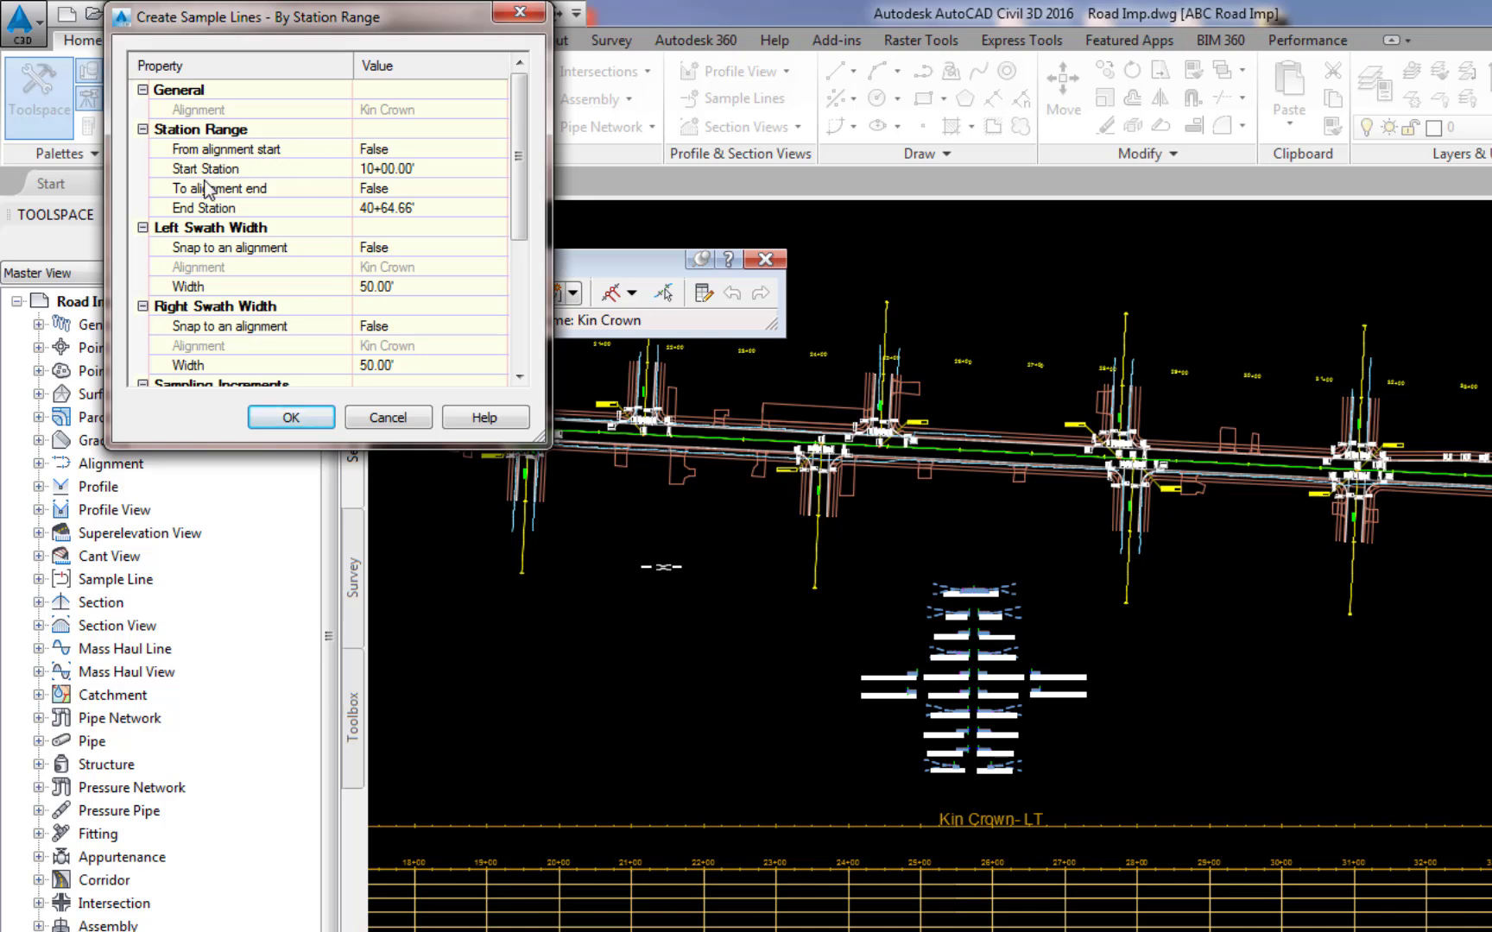
left_click(432, 167)
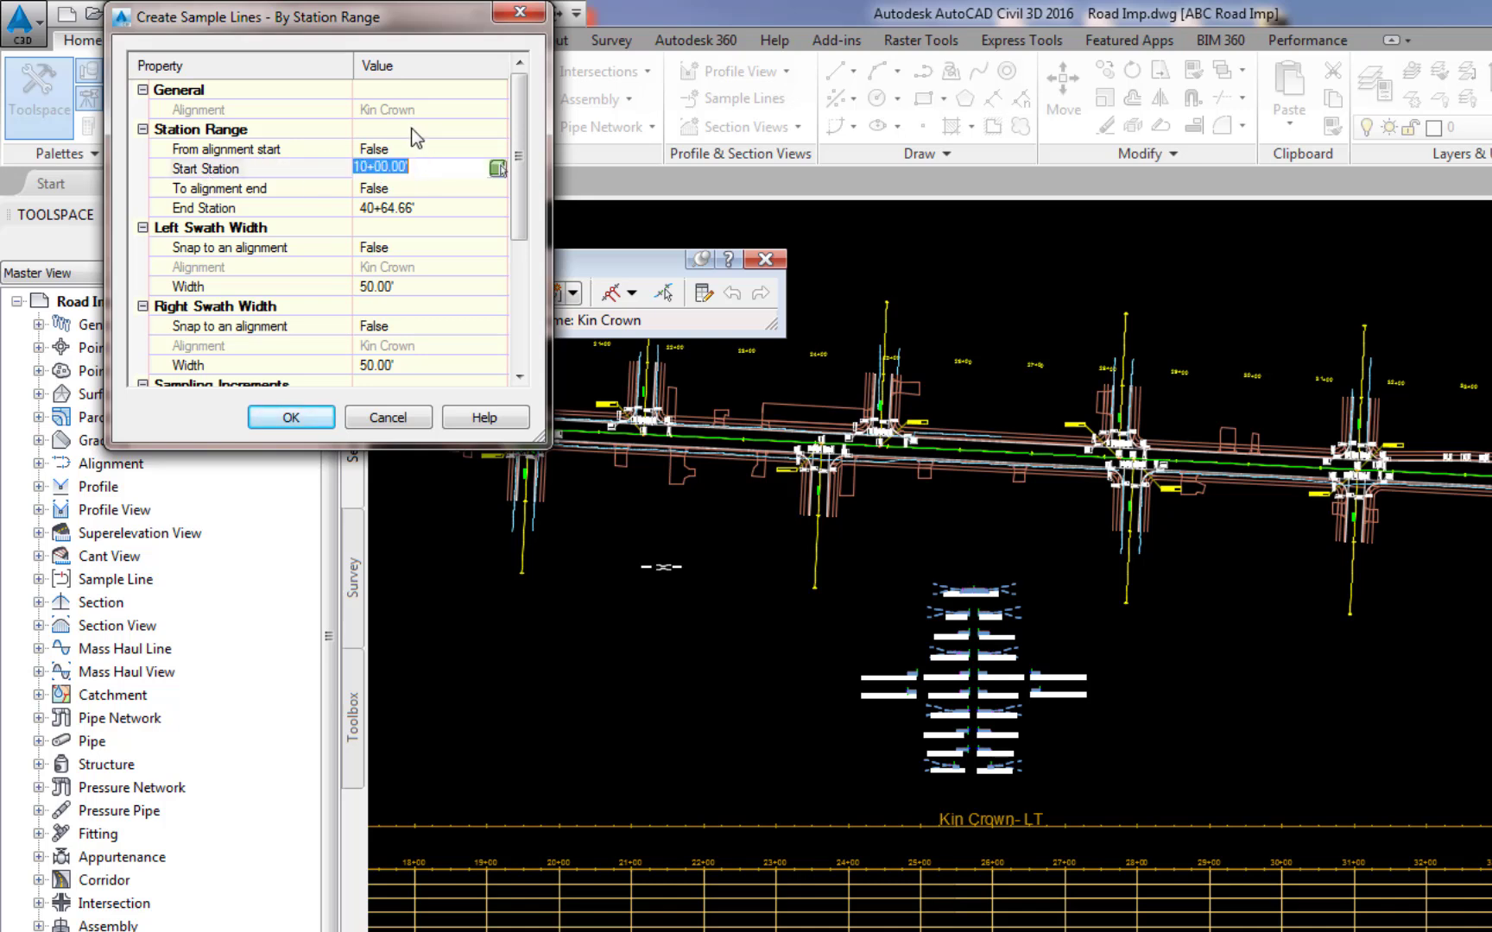
type("1385.01")
key("Return")
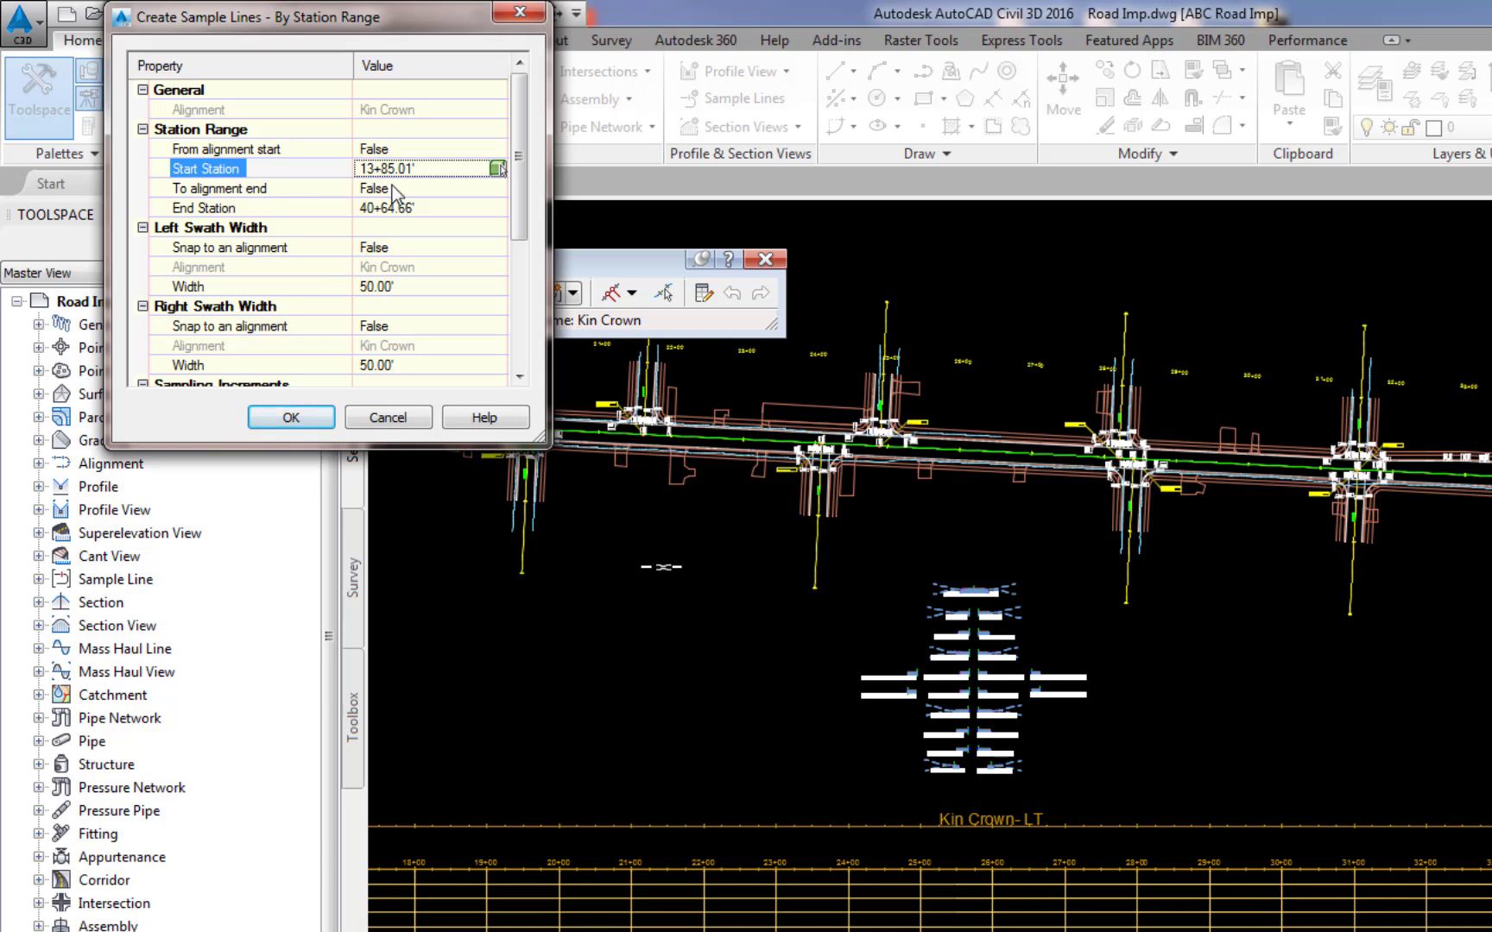
Set the end station to 39+49.46 and generate the sample lines along Kin Crown.
left_click(437, 204)
type("39+")
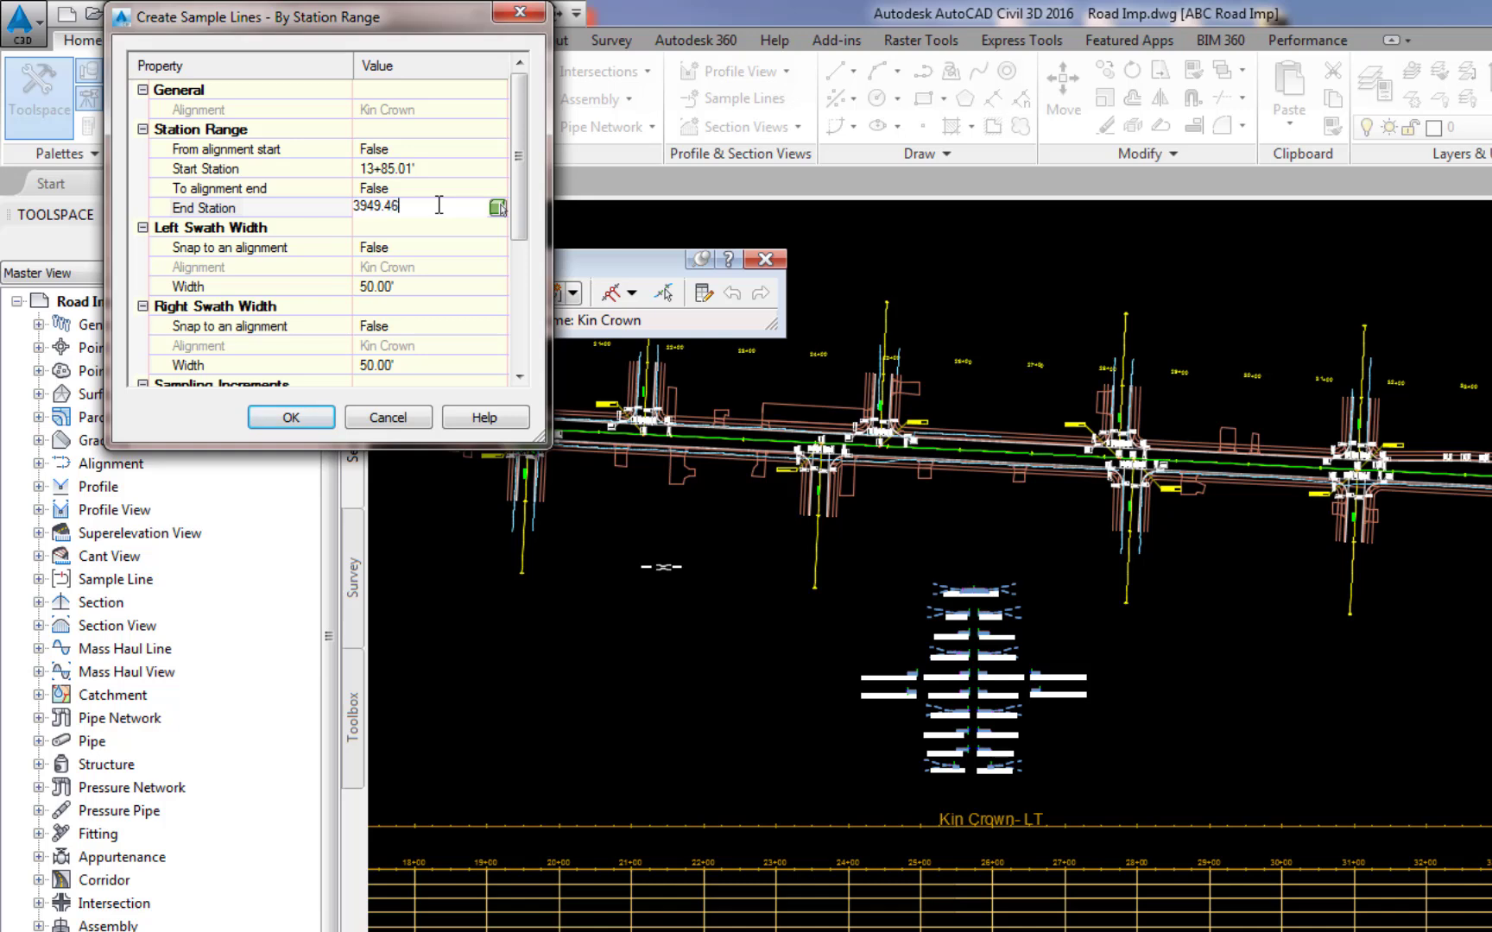
type("49.46")
key("Return")
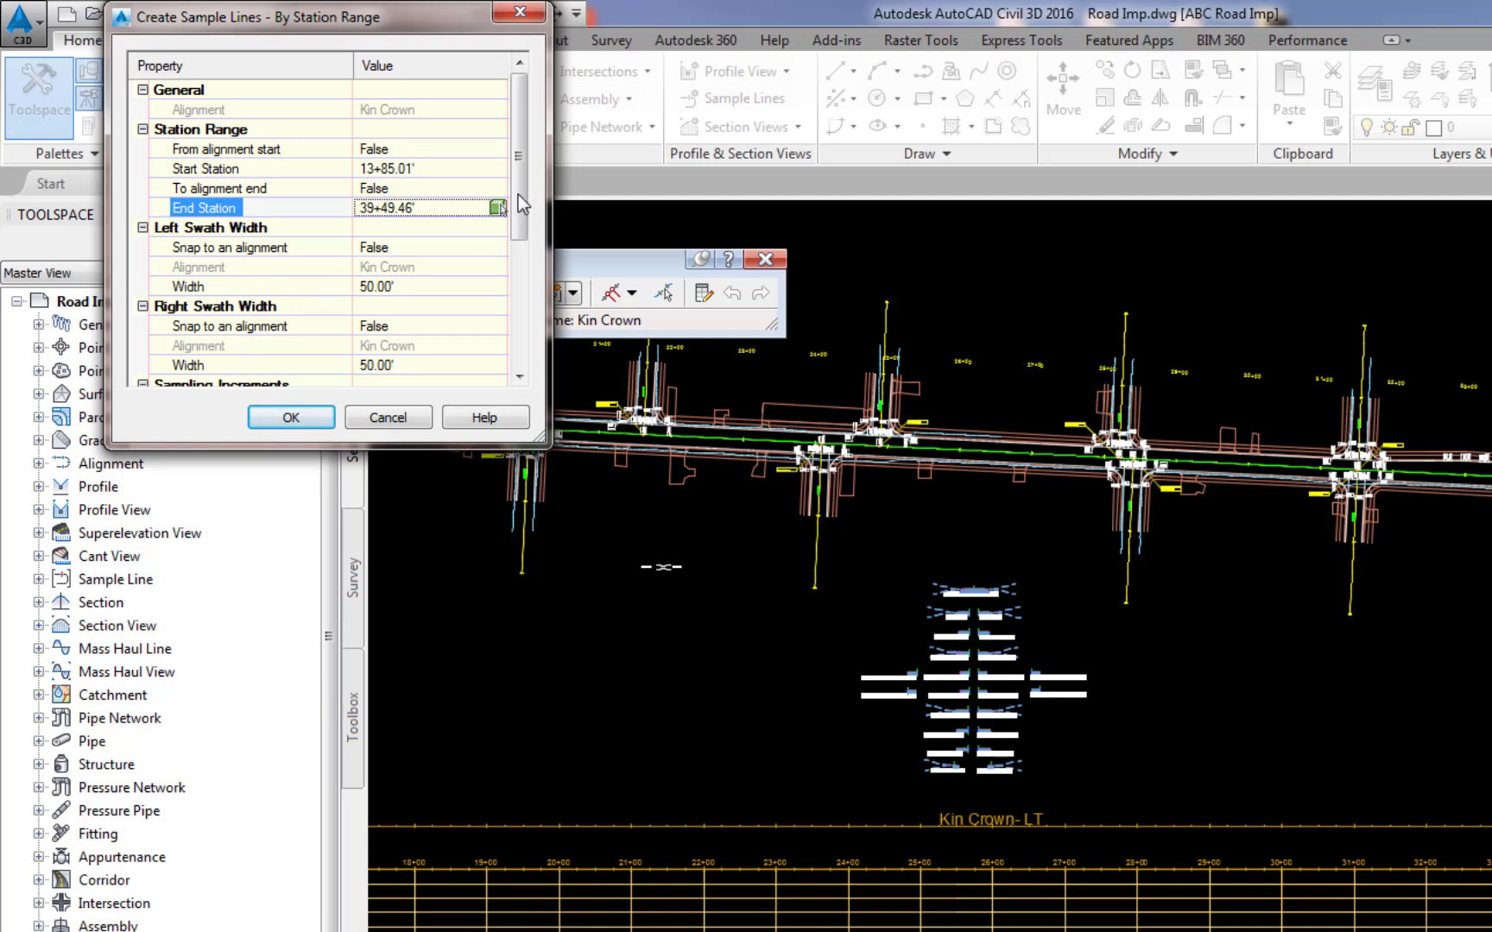
left_click_drag(517, 194, 519, 209)
left_click_drag(521, 234, 525, 329)
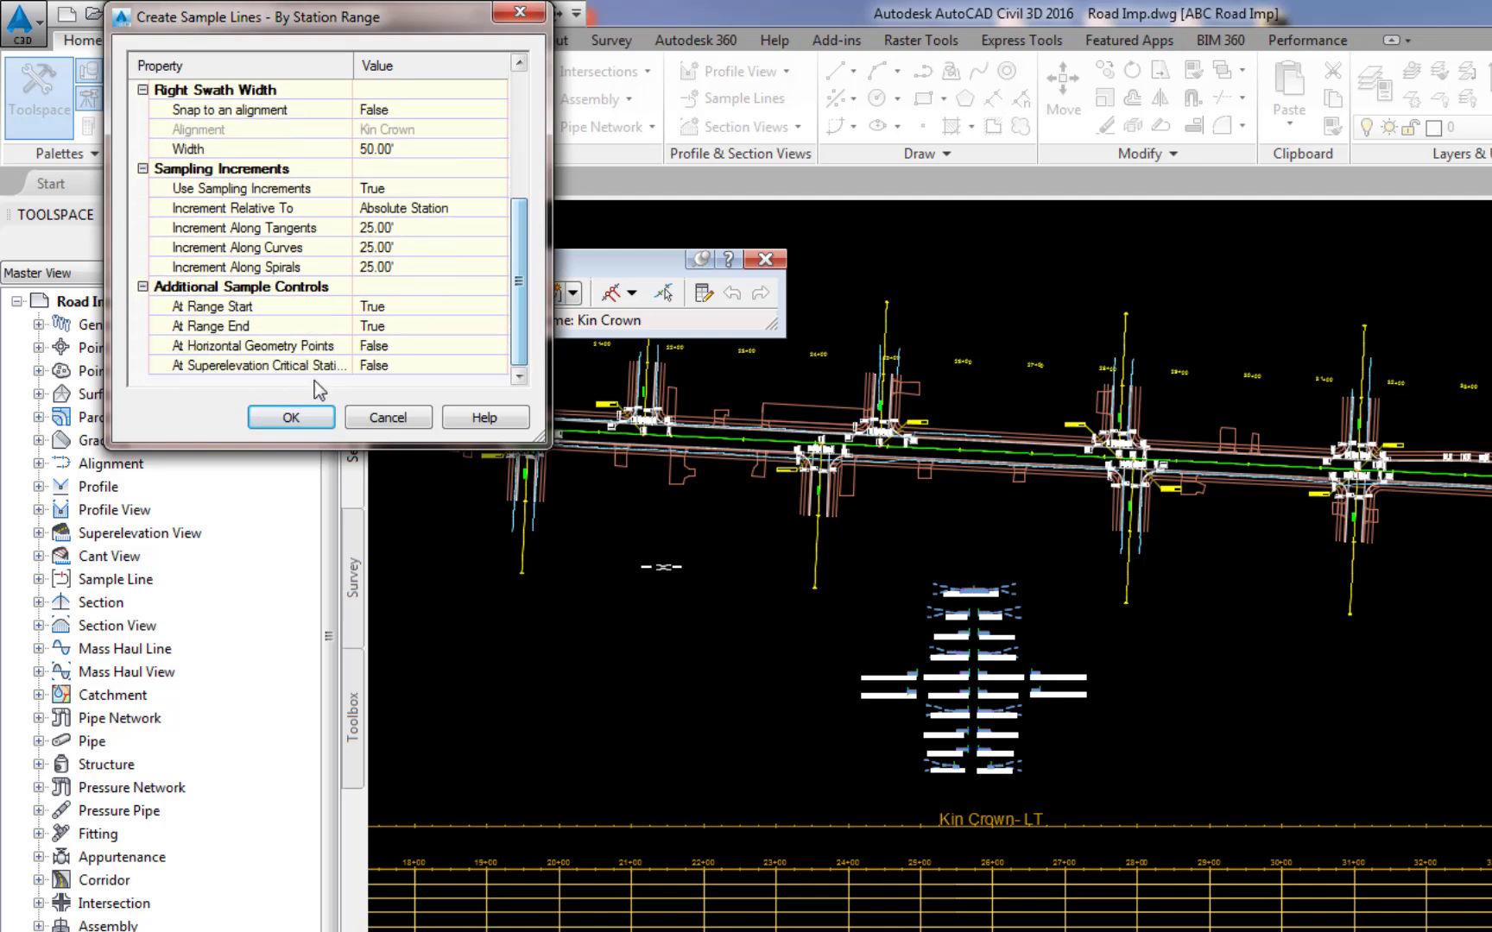
left_click(275, 420)
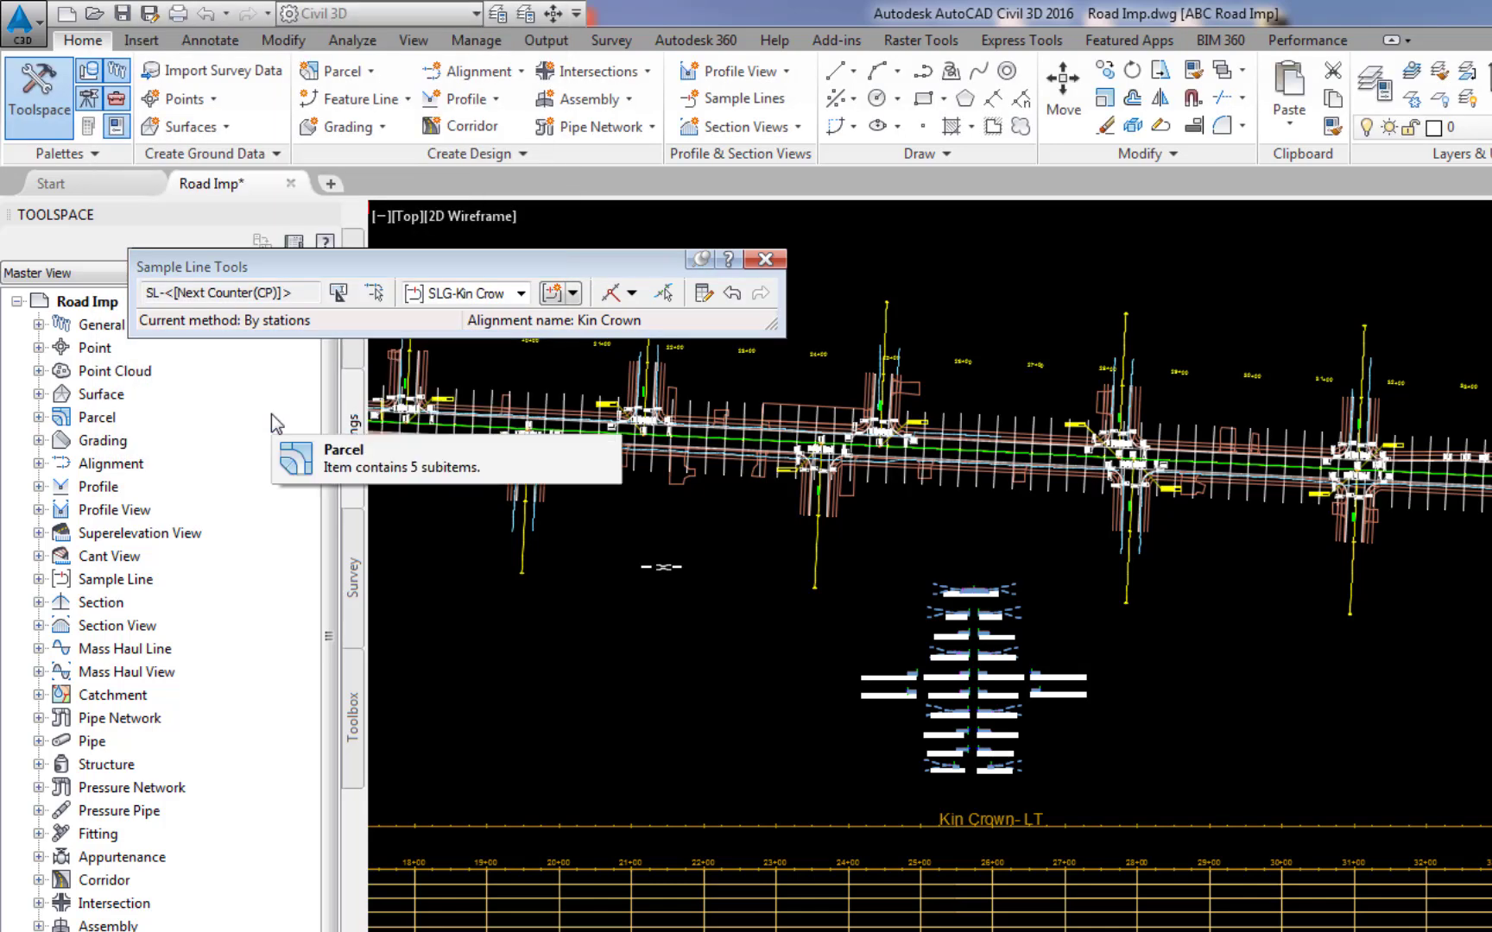
key("Return")
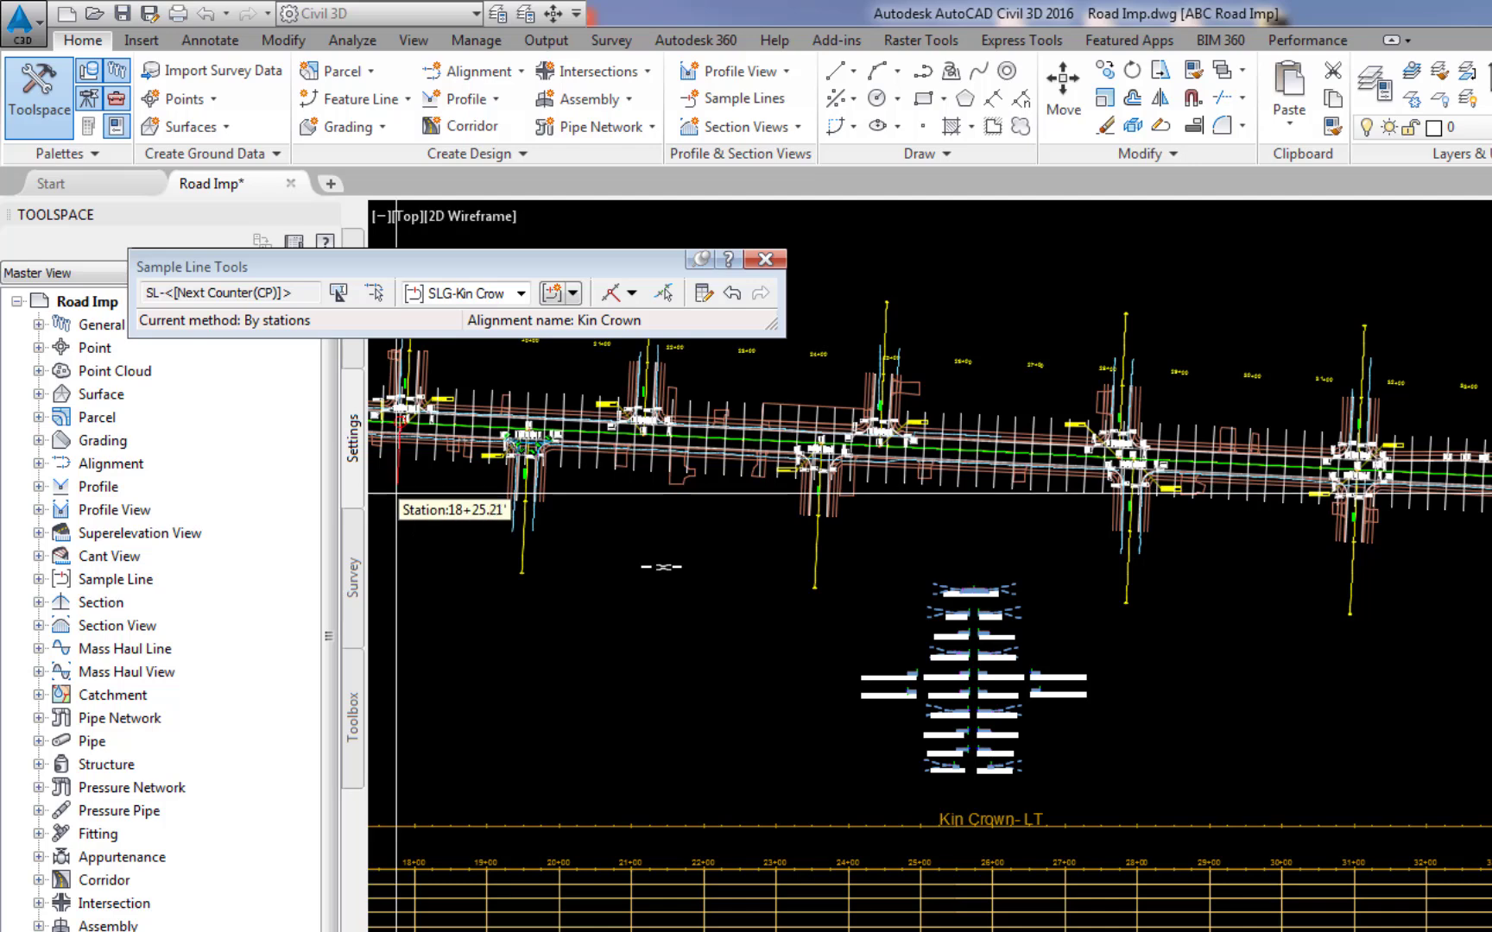
Move sample line SL-691 from station 24+50 along the alignment to about station 24+61, near the 46th St intersection.
scroll(716, 418, "up", 5)
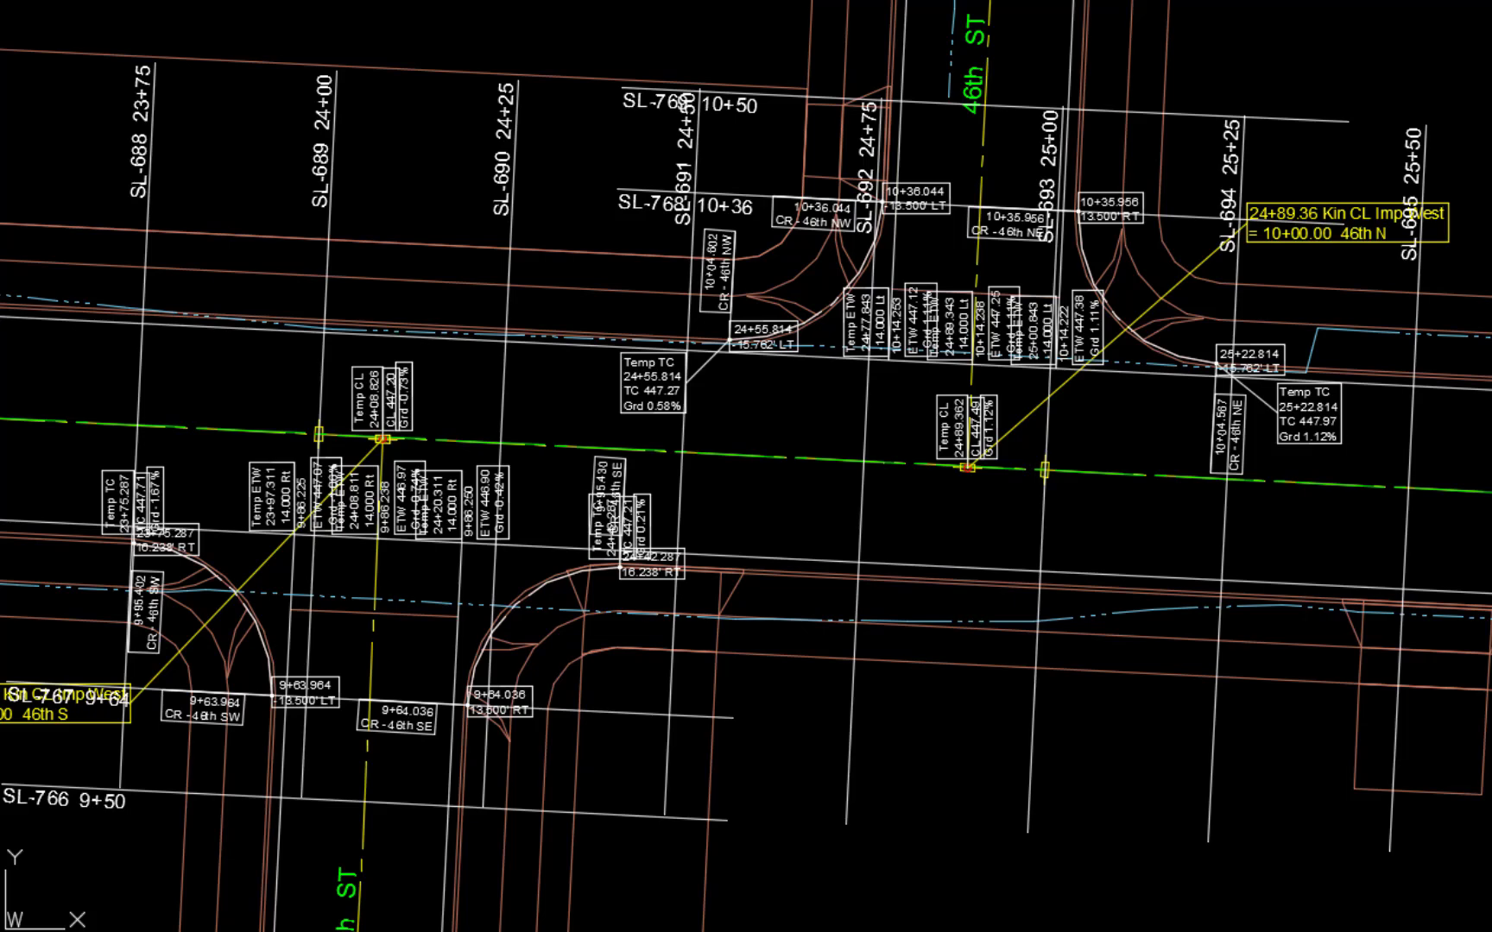
left_click(680, 476)
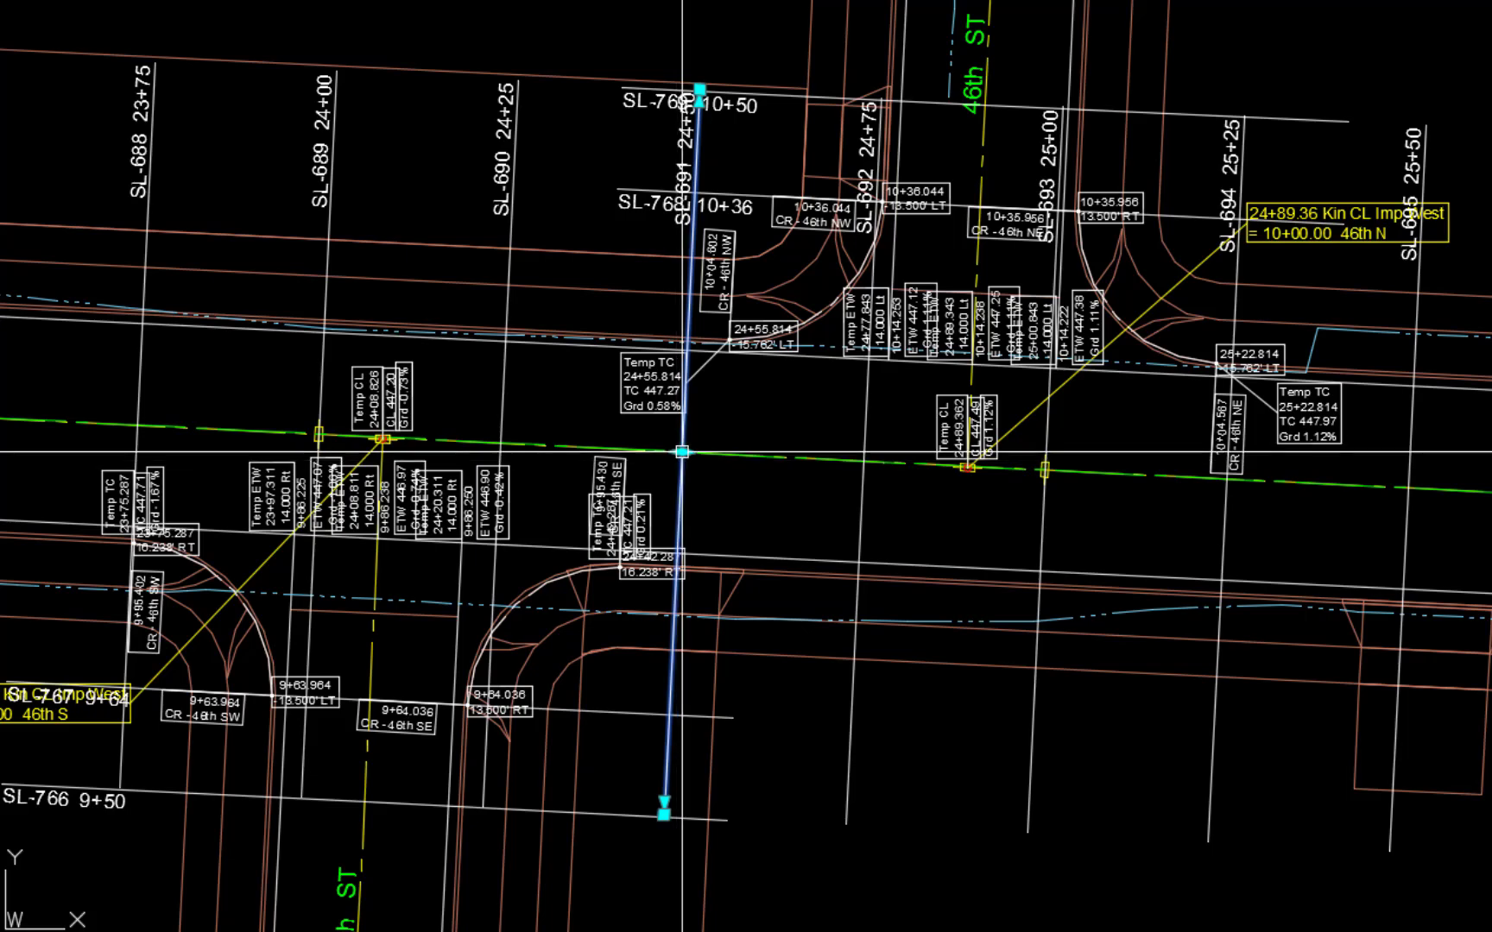
left_click(682, 452)
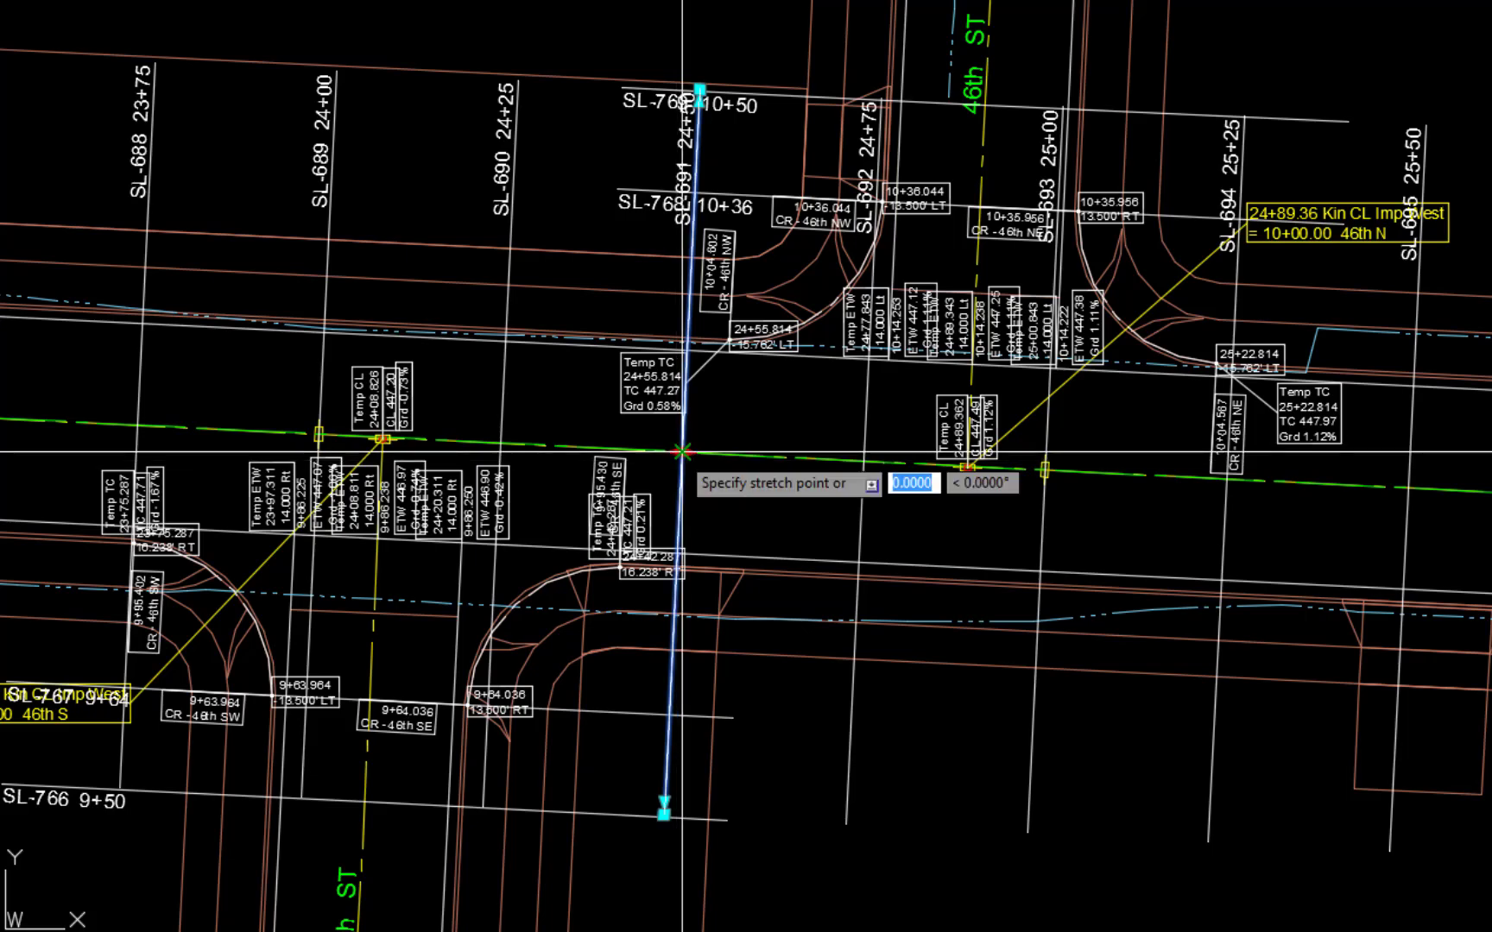
left_click(762, 499)
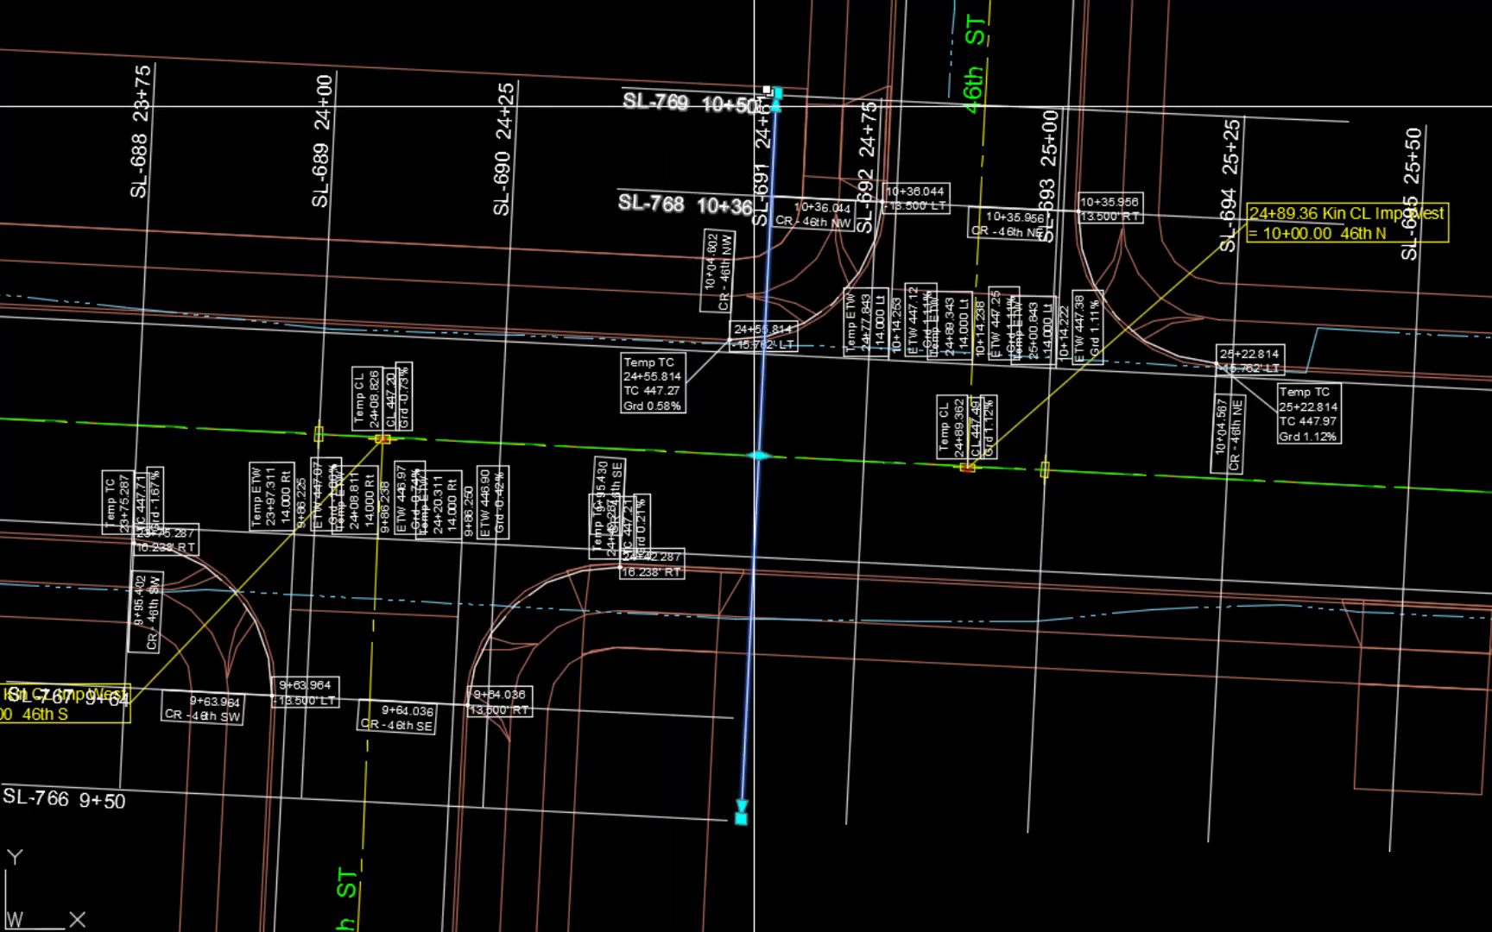
Shorten the north end of sample line SL-691 to the SL-768 line and extend its south end beyond SL-766.
left_click(776, 92)
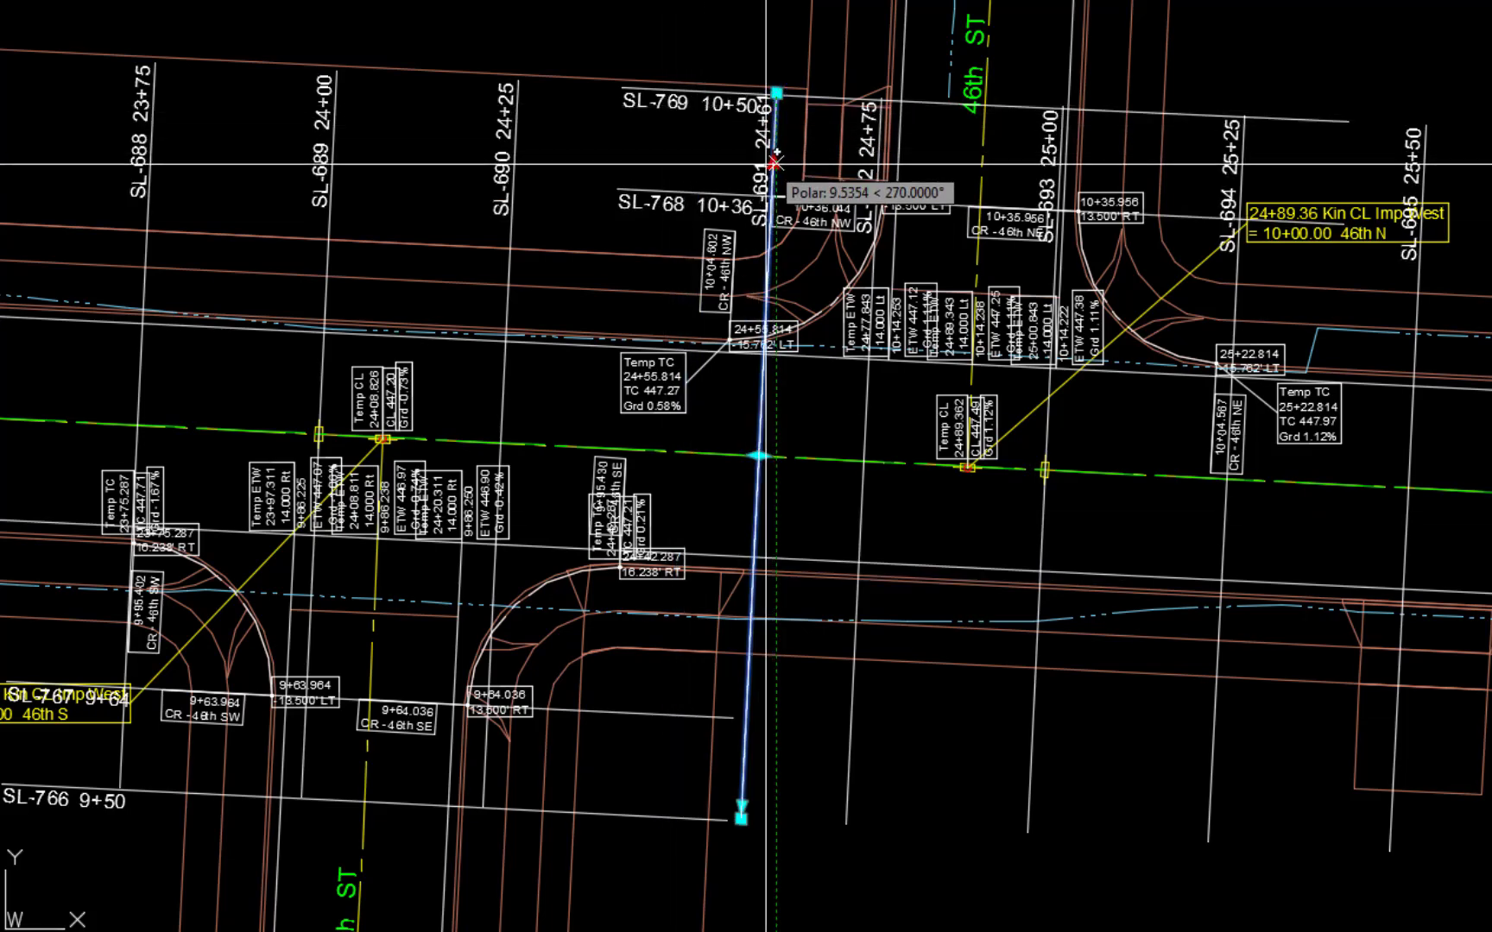
left_click(770, 197)
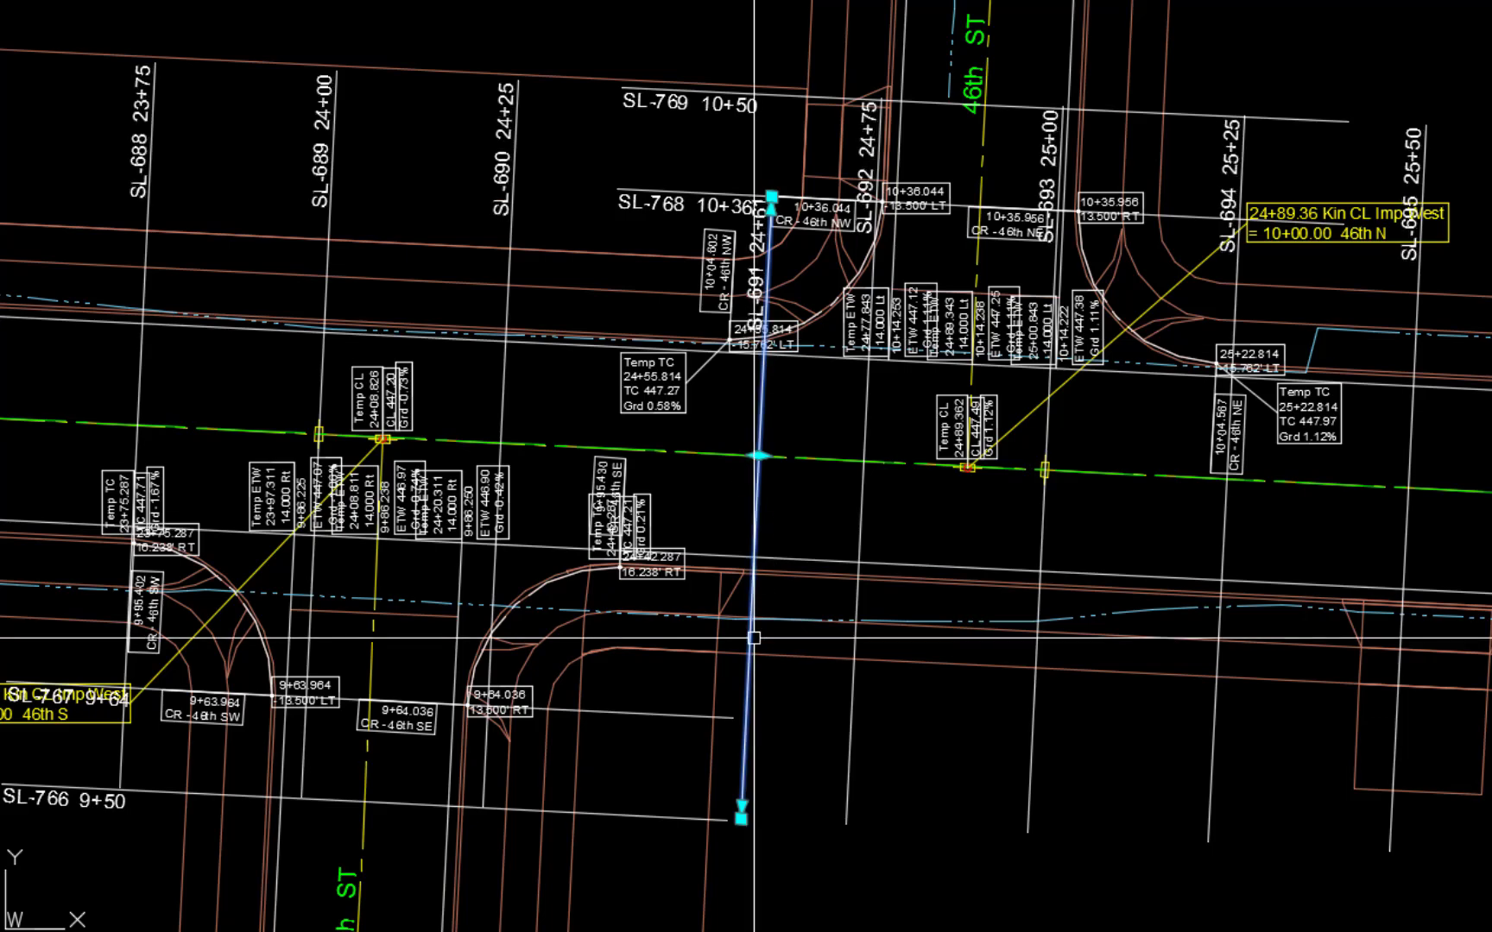
left_click(740, 817)
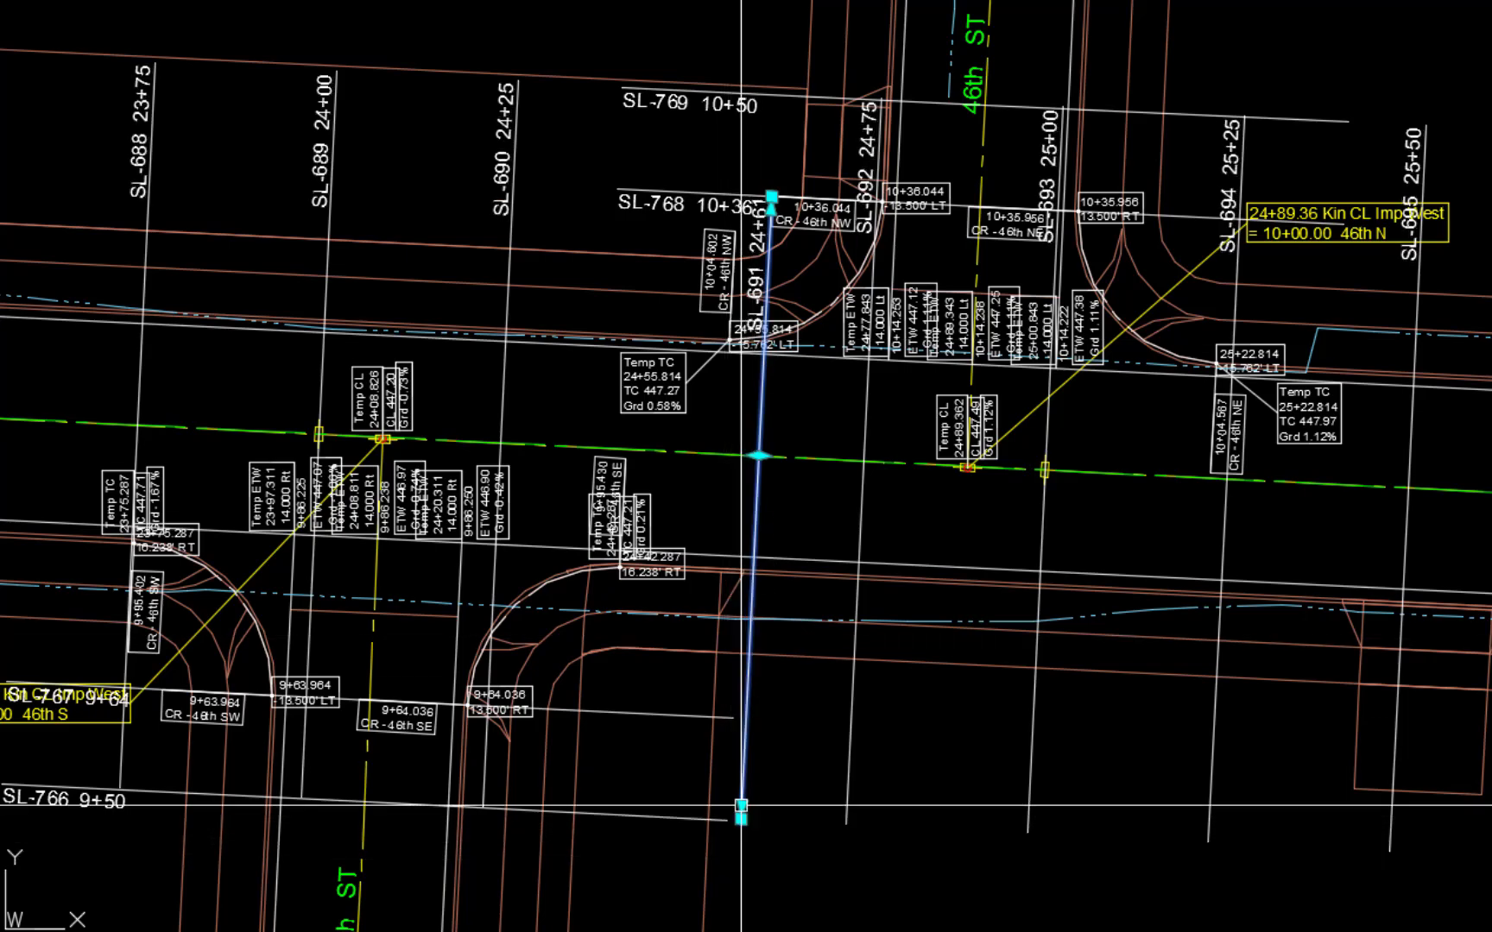
left_click(736, 898)
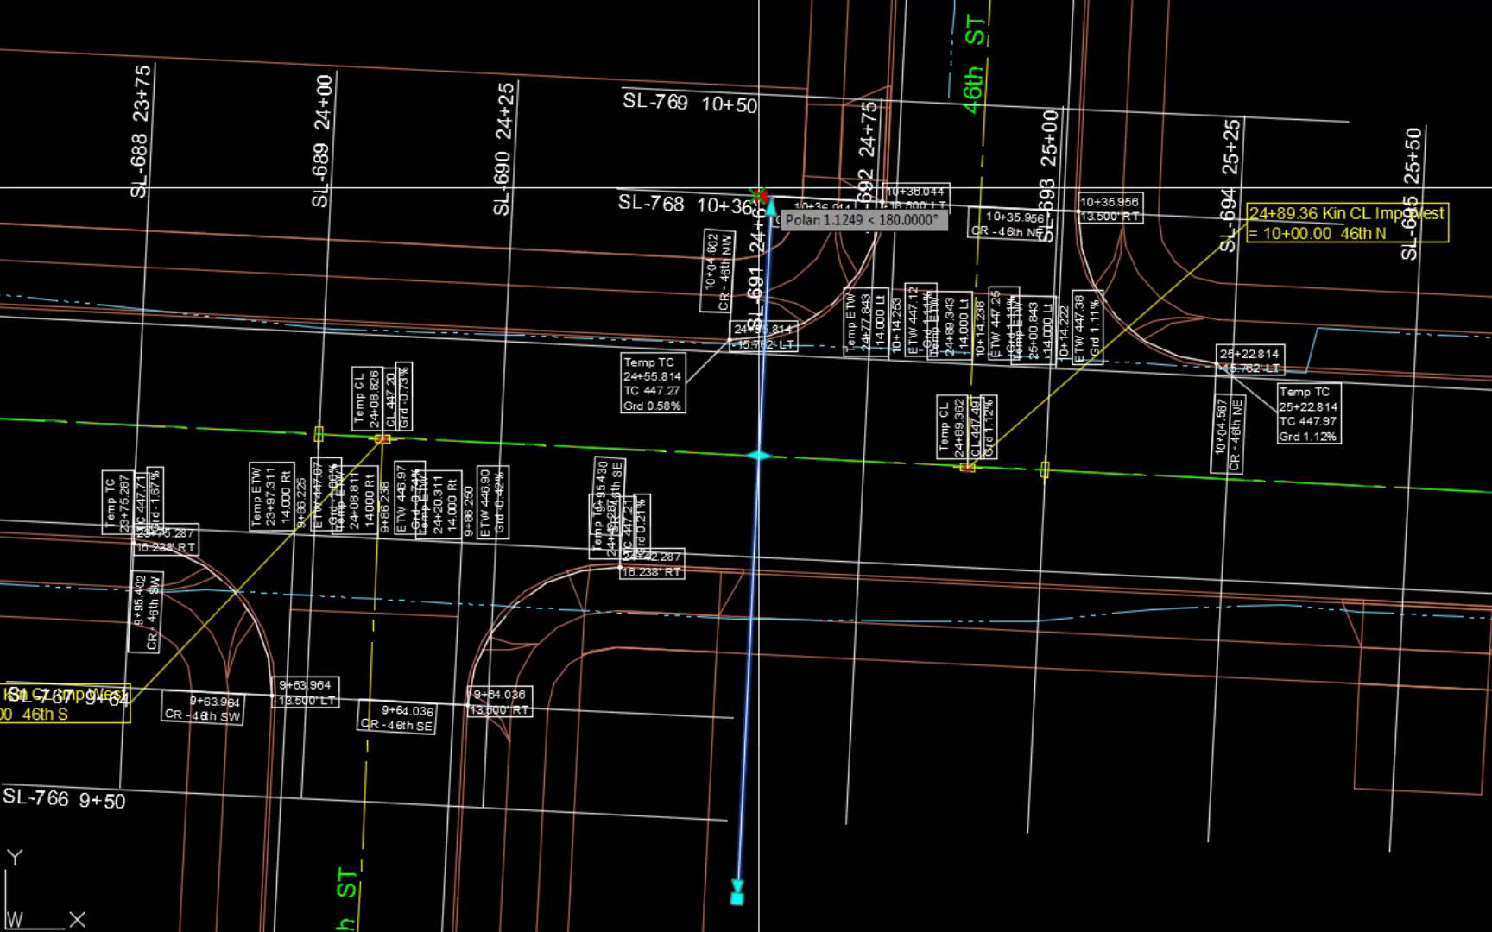
Skew both ends of sample line SL-691 westward so the line bends at the Kin Crown centerline.
left_click(758, 455)
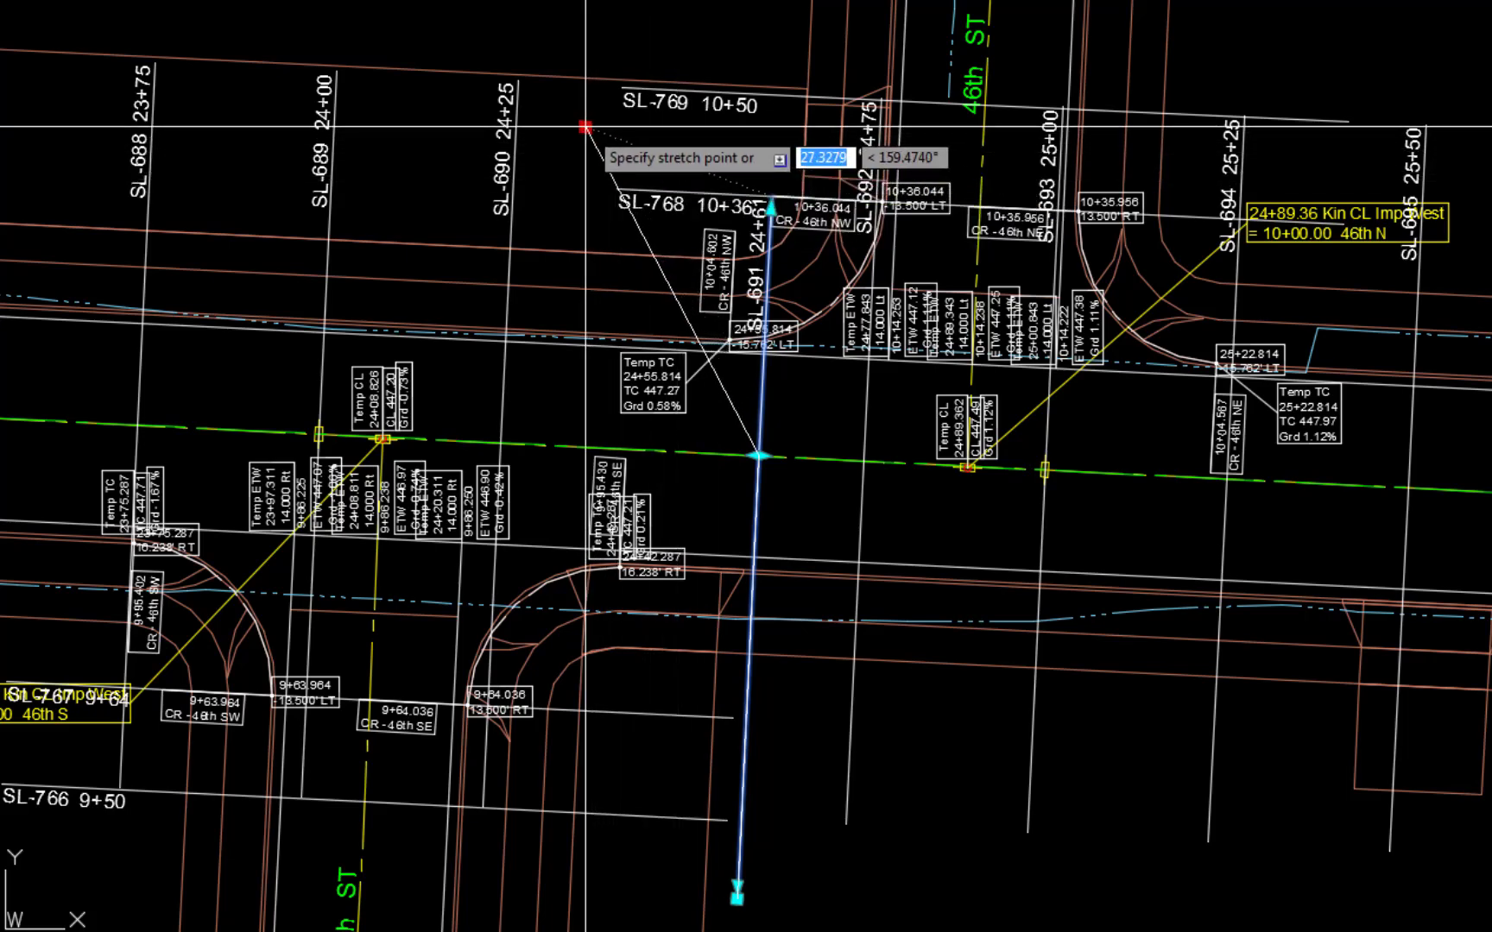
left_click(586, 128)
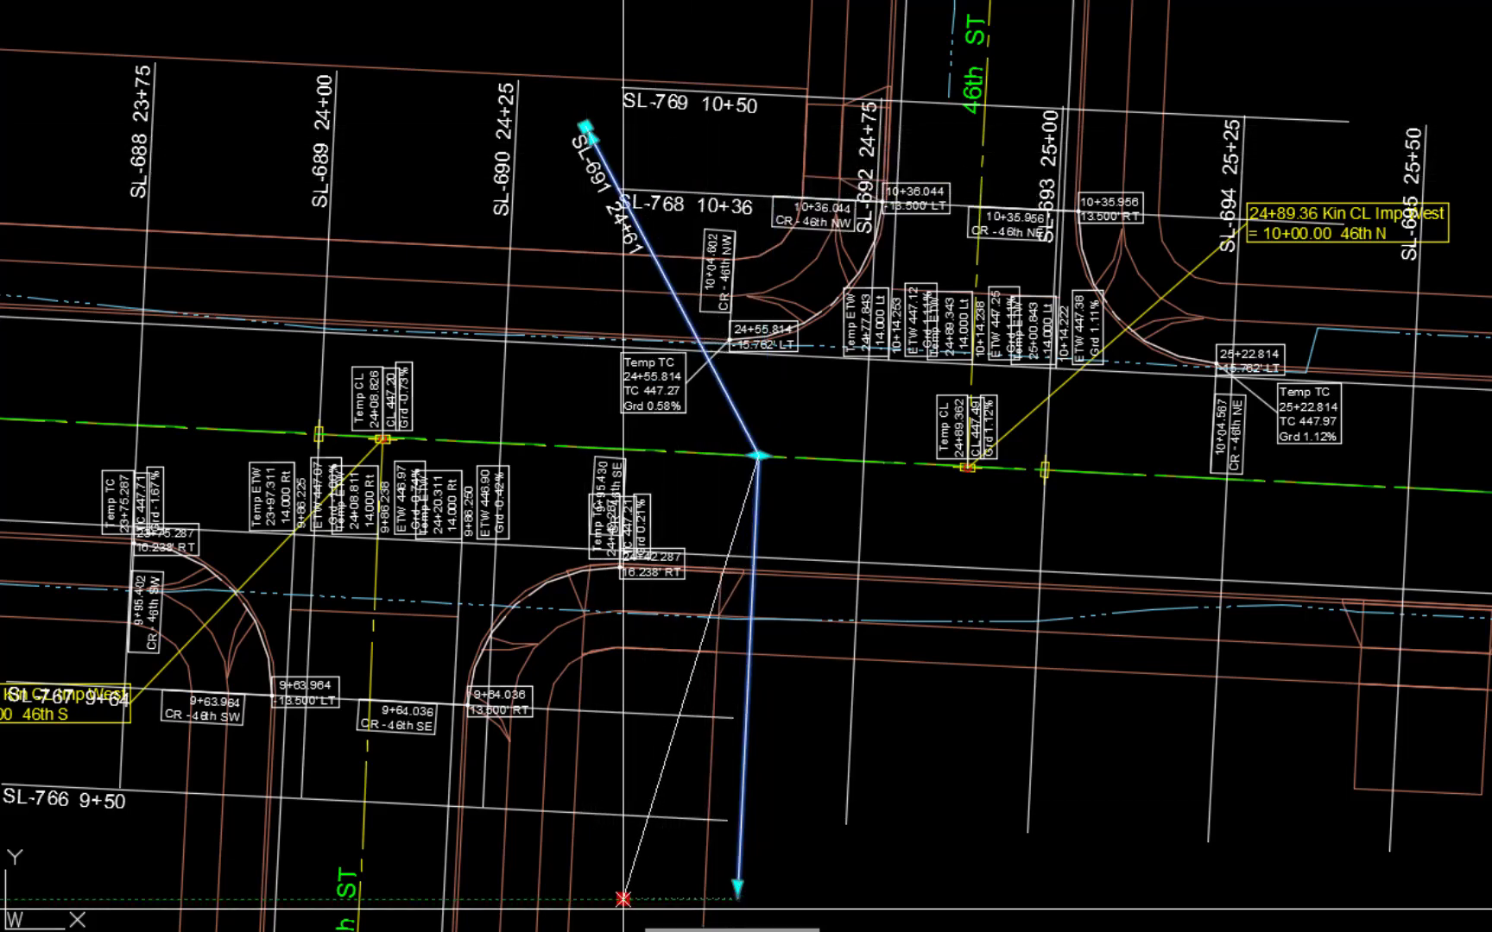
left_click(736, 898)
left_click(518, 864)
key("Escape")
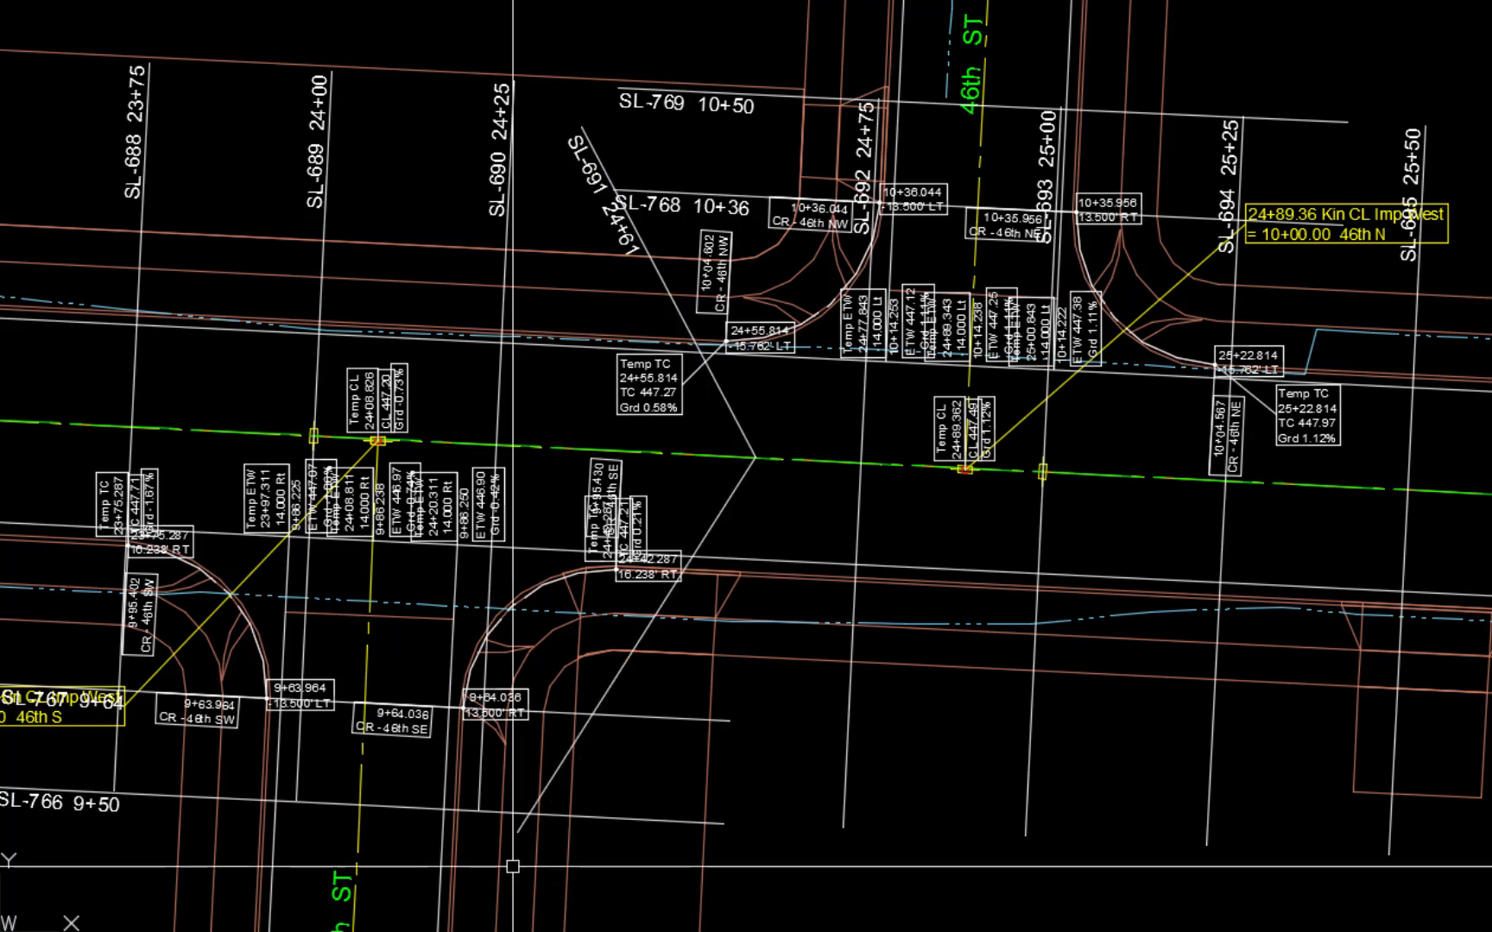
Undo the skew and length changes made to the ends of sample line SL-691.
key("ctrl+z")
key("ctrl+z")
key("ctrl+z")
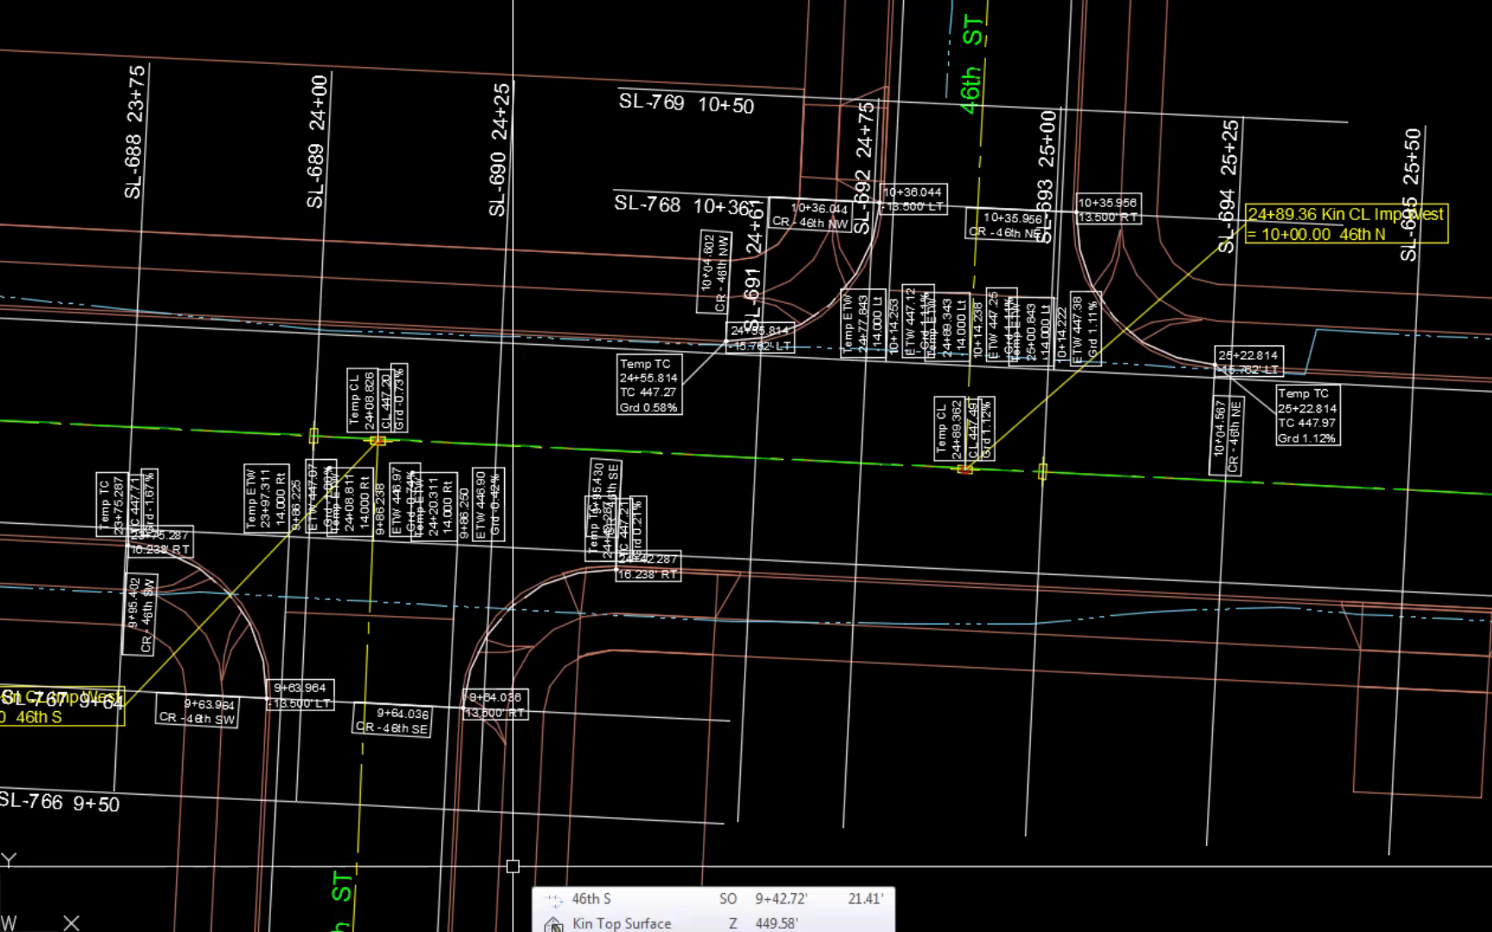
key("ctrl+z")
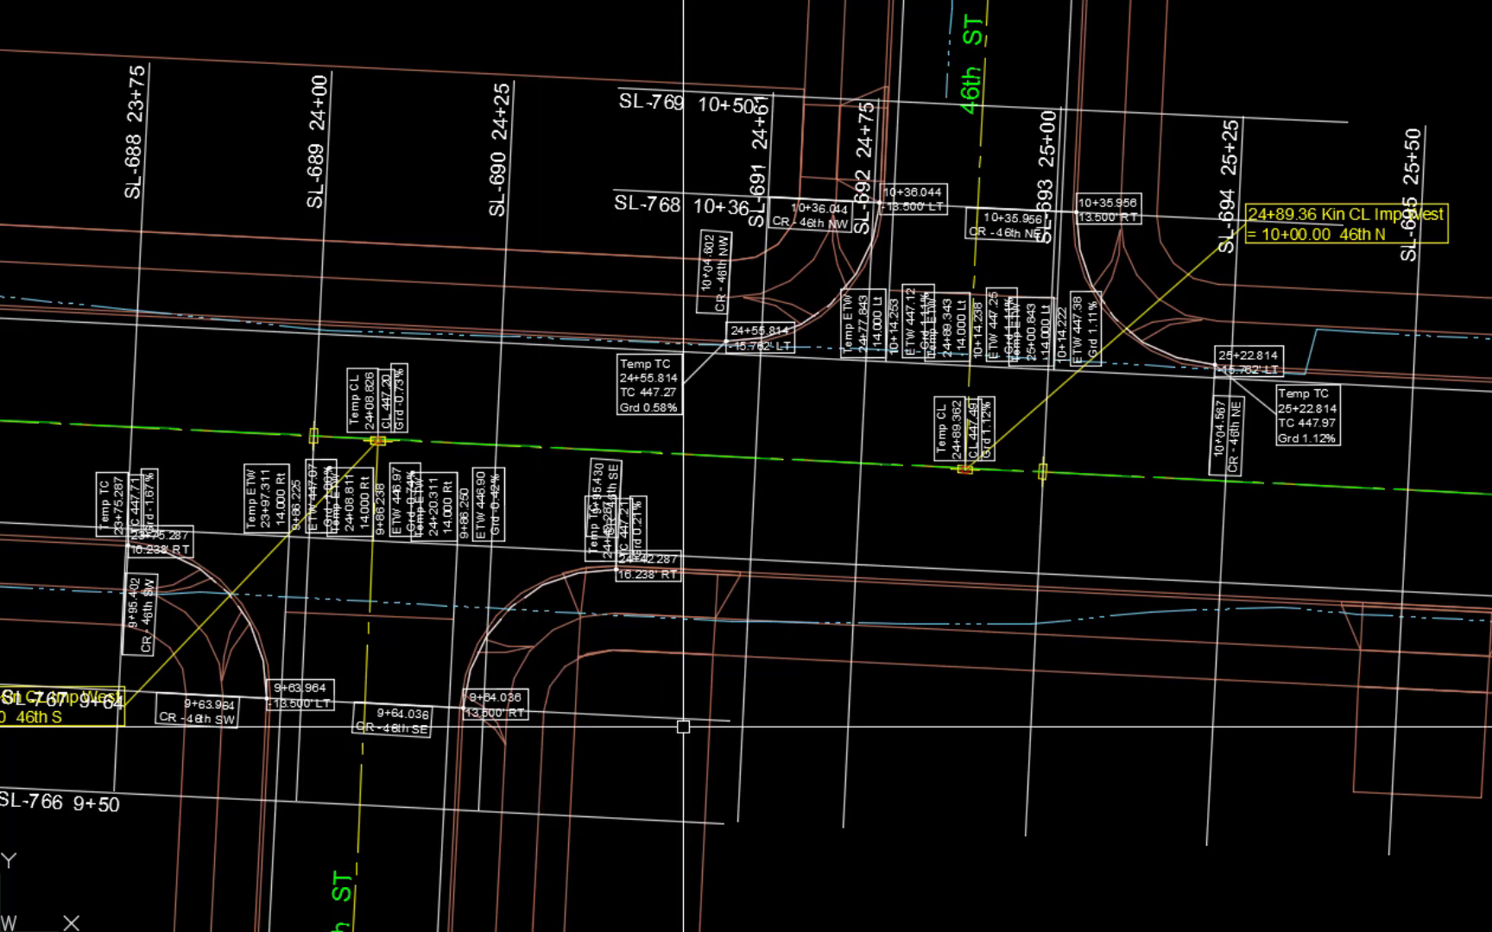
Move sample line SL-691 west along the alignment to about station 24+42, at the southeast curb return point.
left_click(750, 557)
left_click(756, 457)
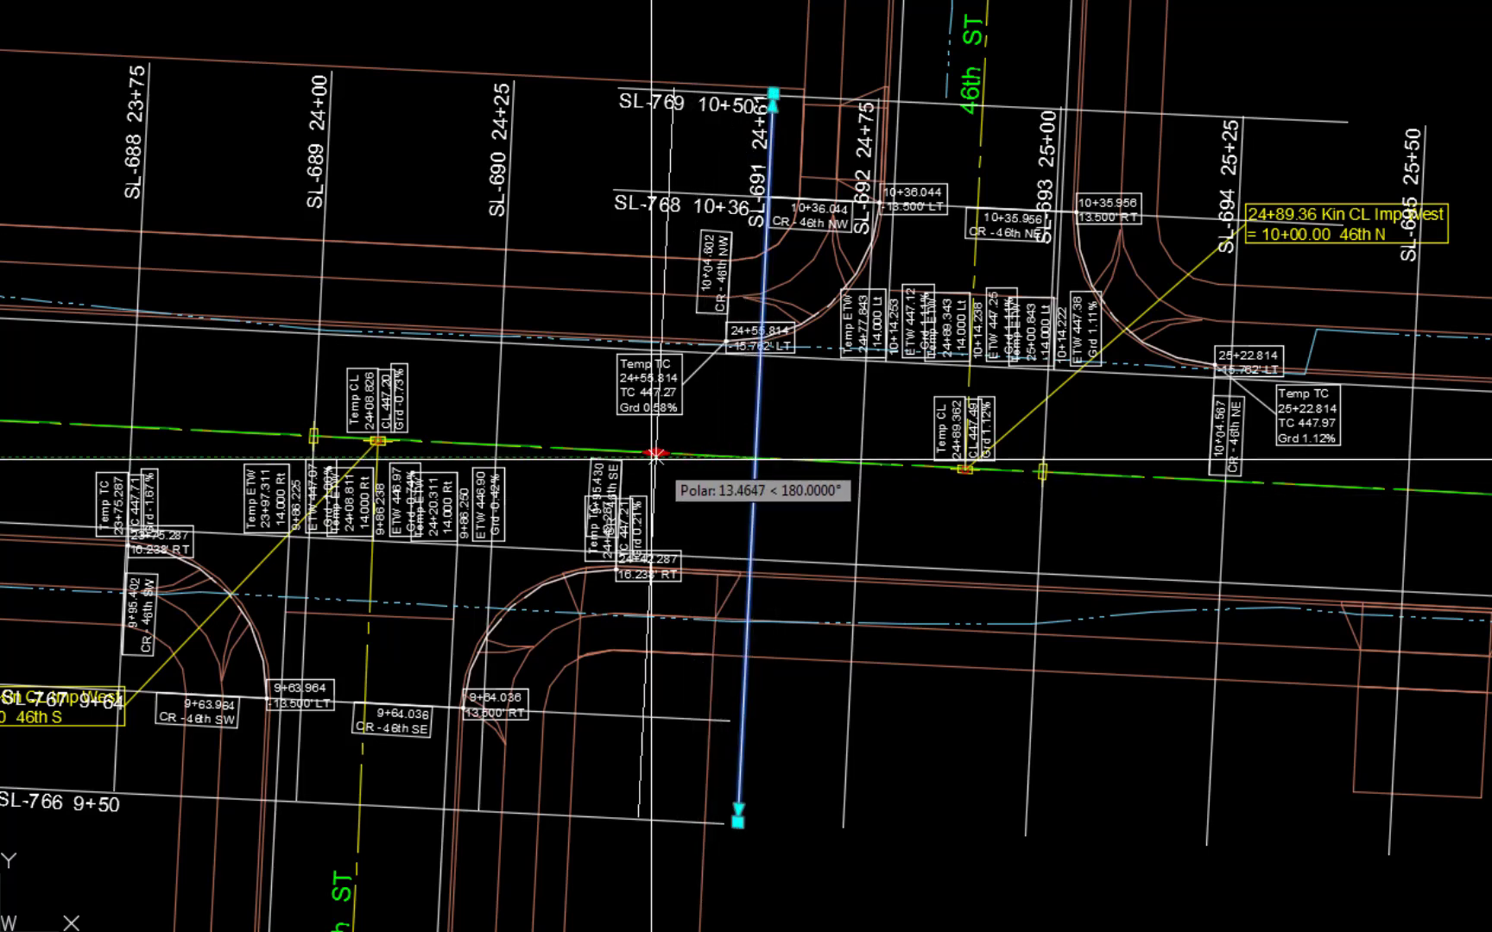
left_click(620, 451)
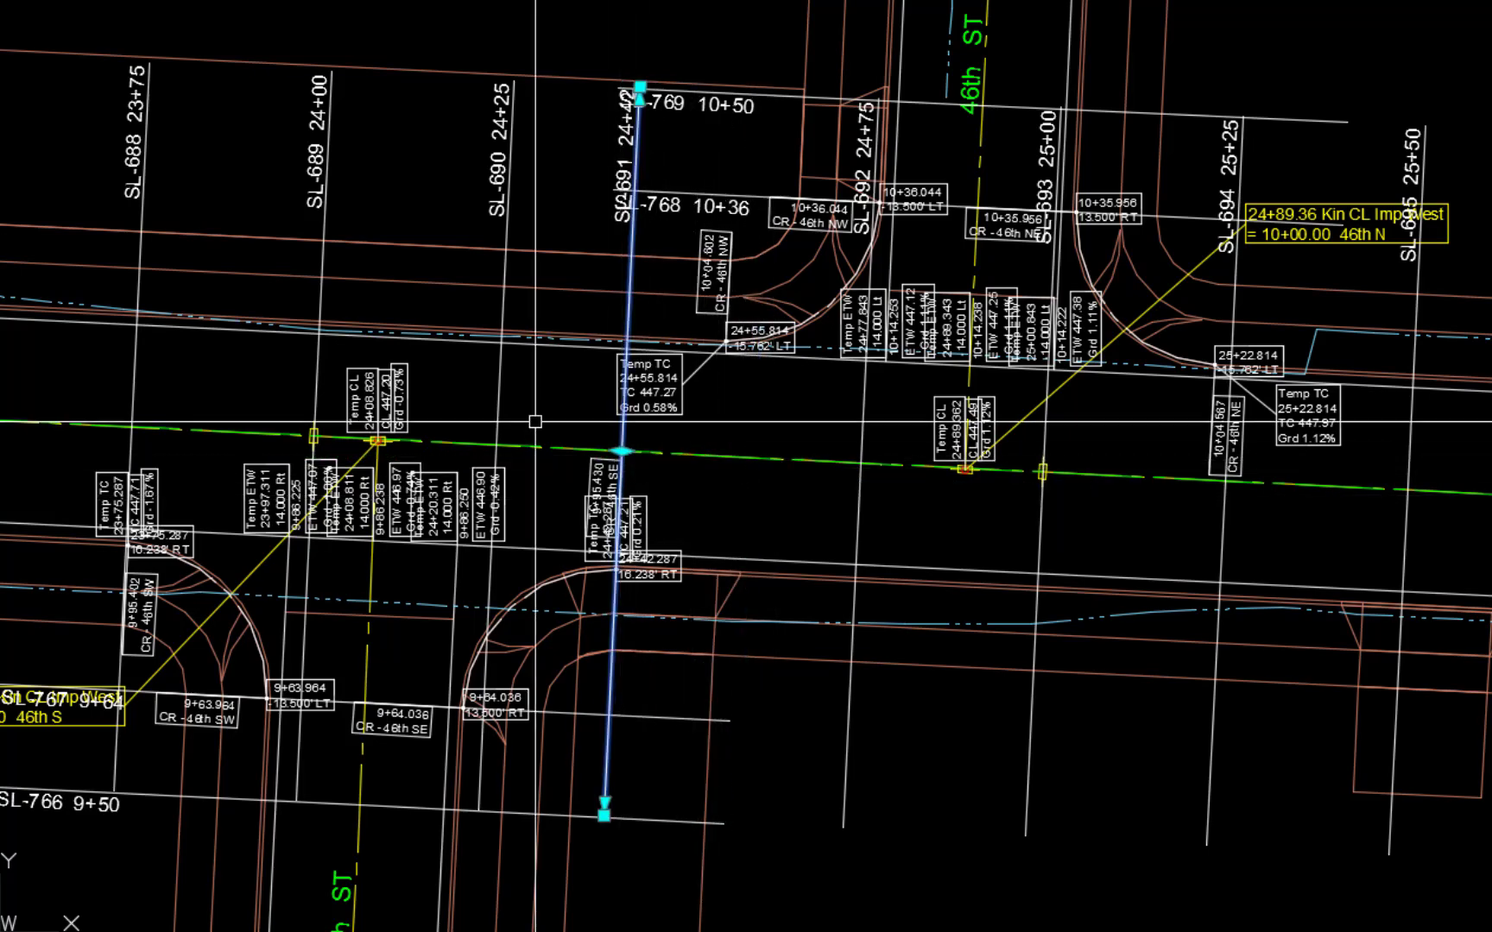
Move sample line SL-690 to about station 24+21 and SL-689 to about station 23+97, matching the 46th St curb return ends.
left_click(494, 406)
left_click(496, 445)
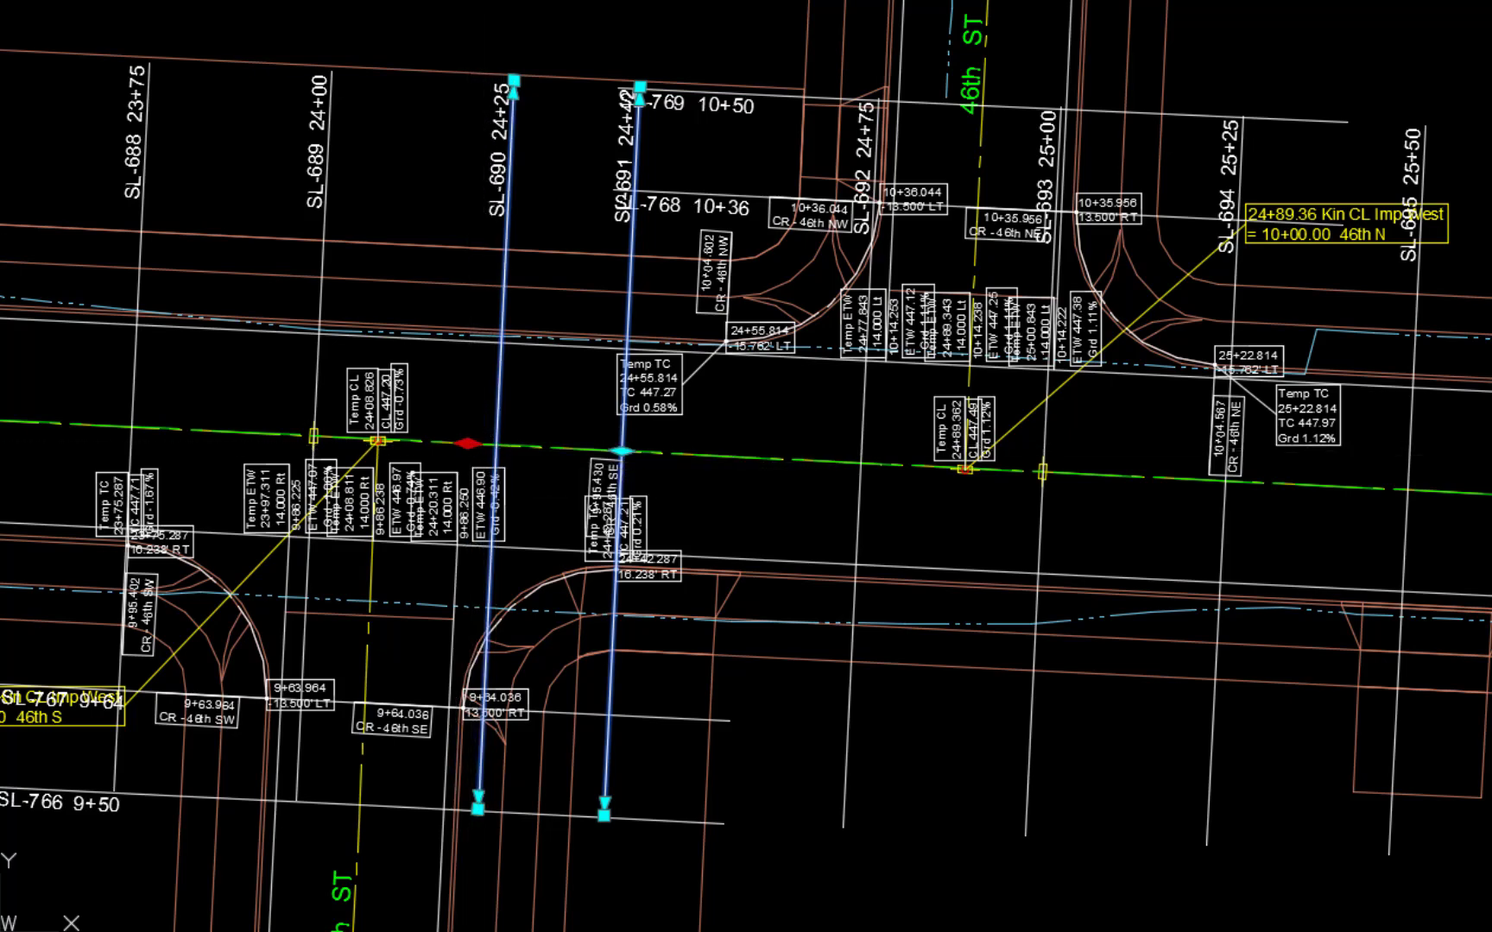
left_click(467, 444)
left_click(318, 315)
left_click(312, 436)
left_click(287, 464)
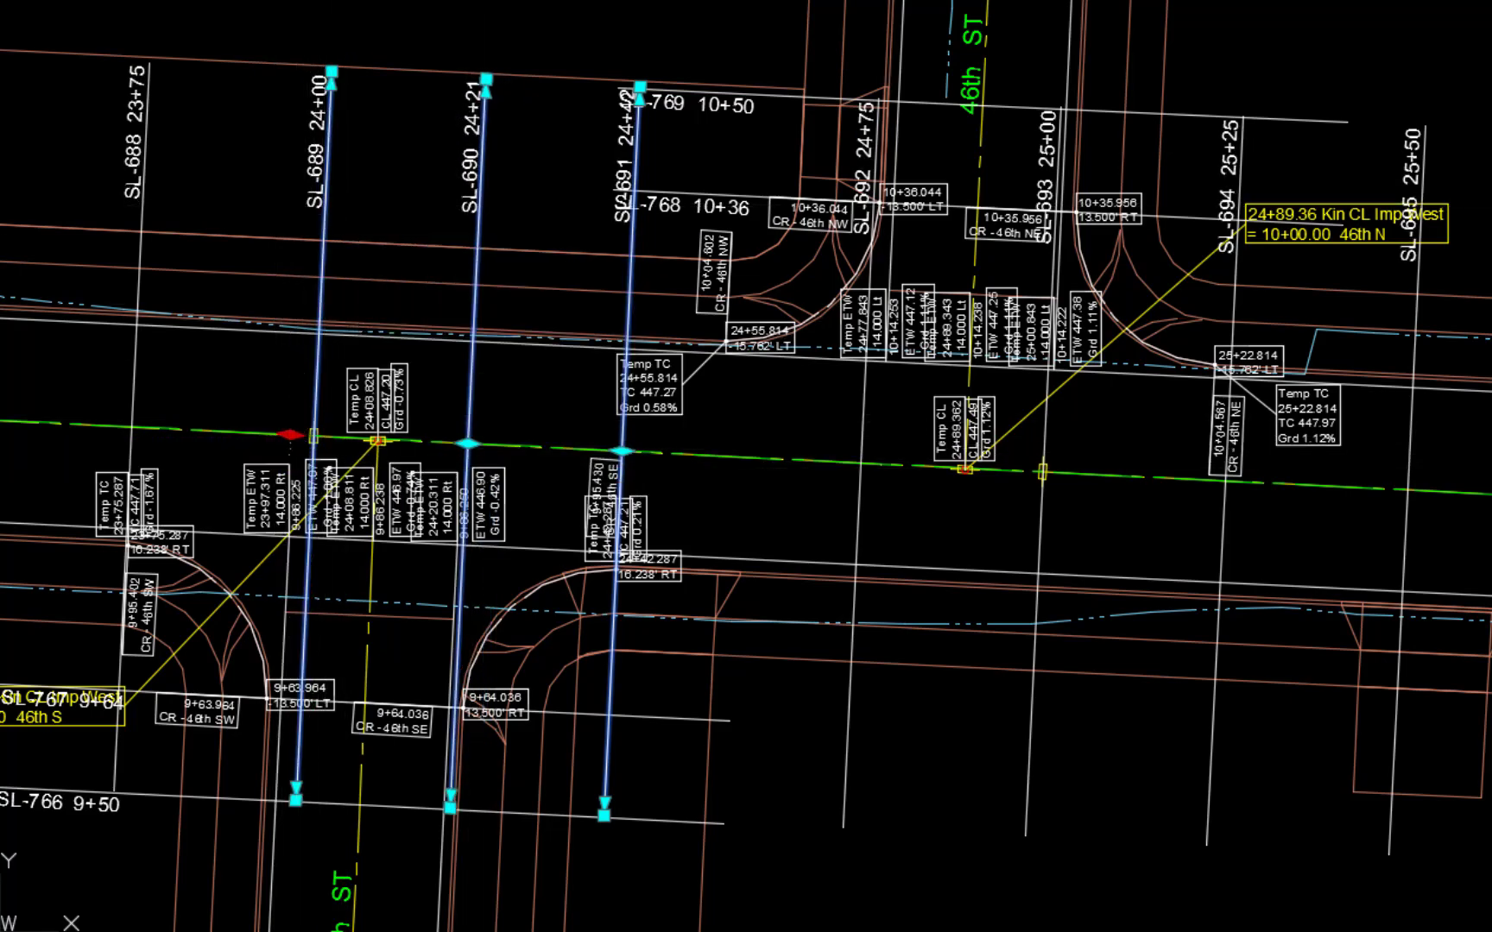
Shorten sample line SL-691 so its north end meets SL-768 and its south end meets SL-767.
left_click(639, 86)
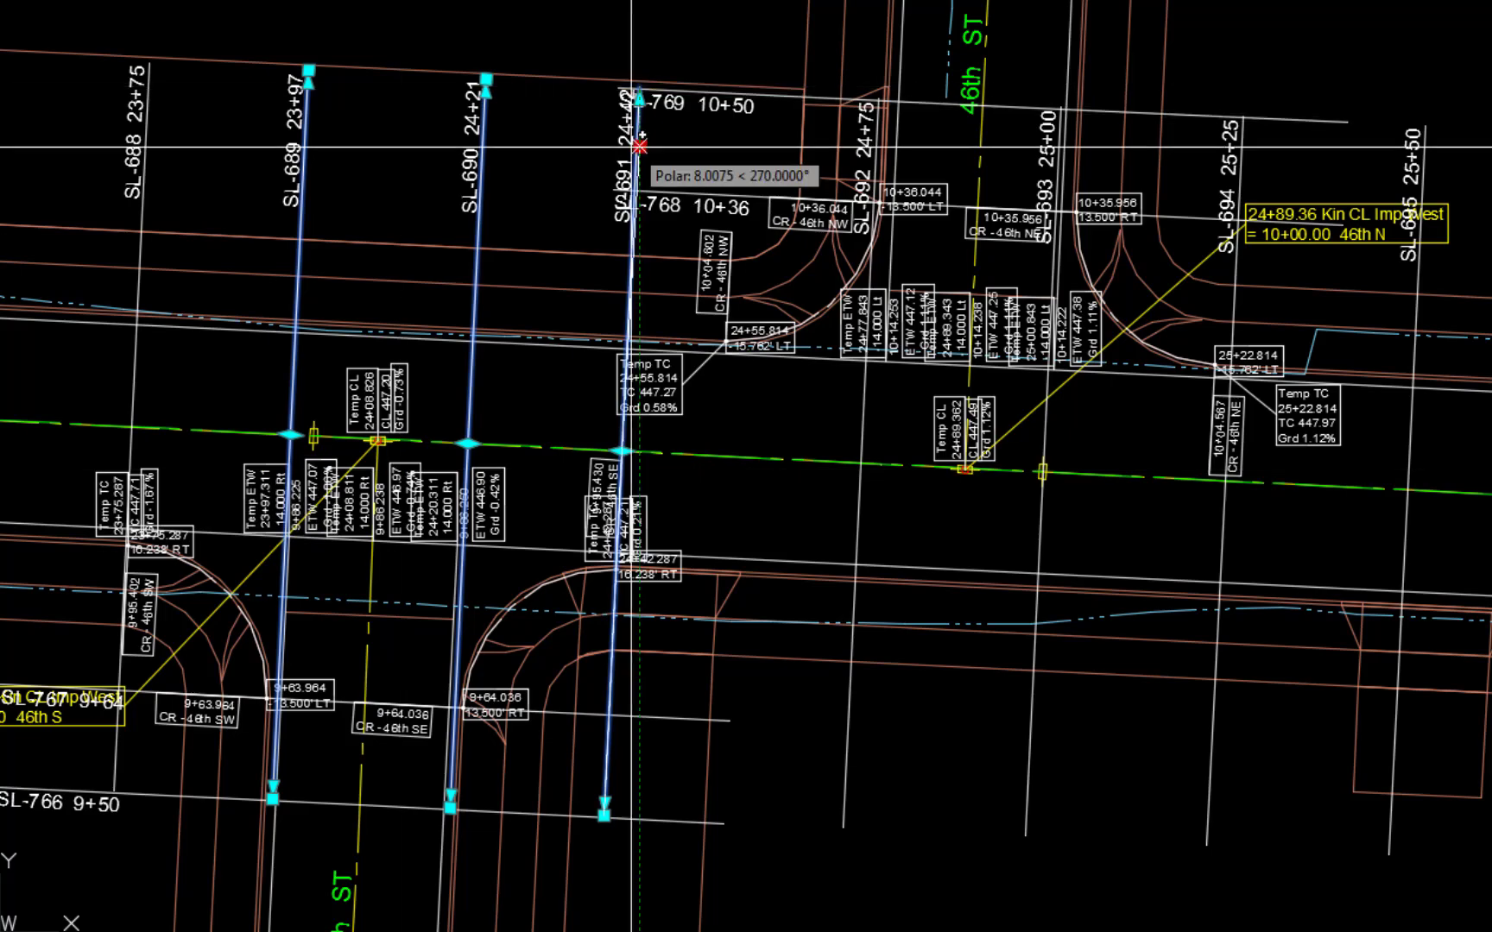
left_click(634, 190)
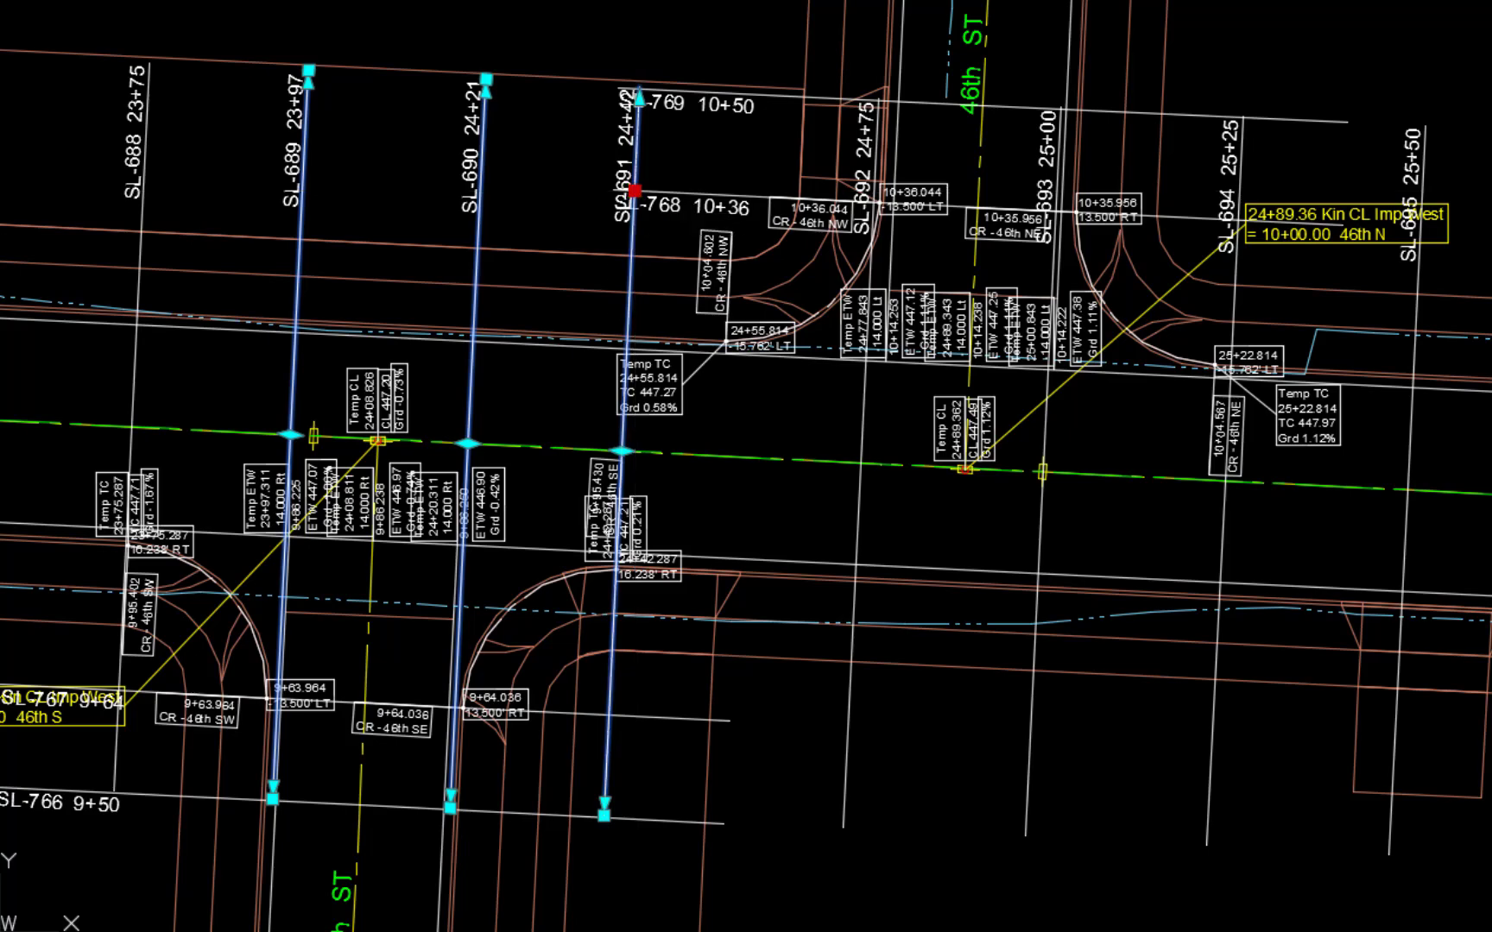
left_click(603, 813)
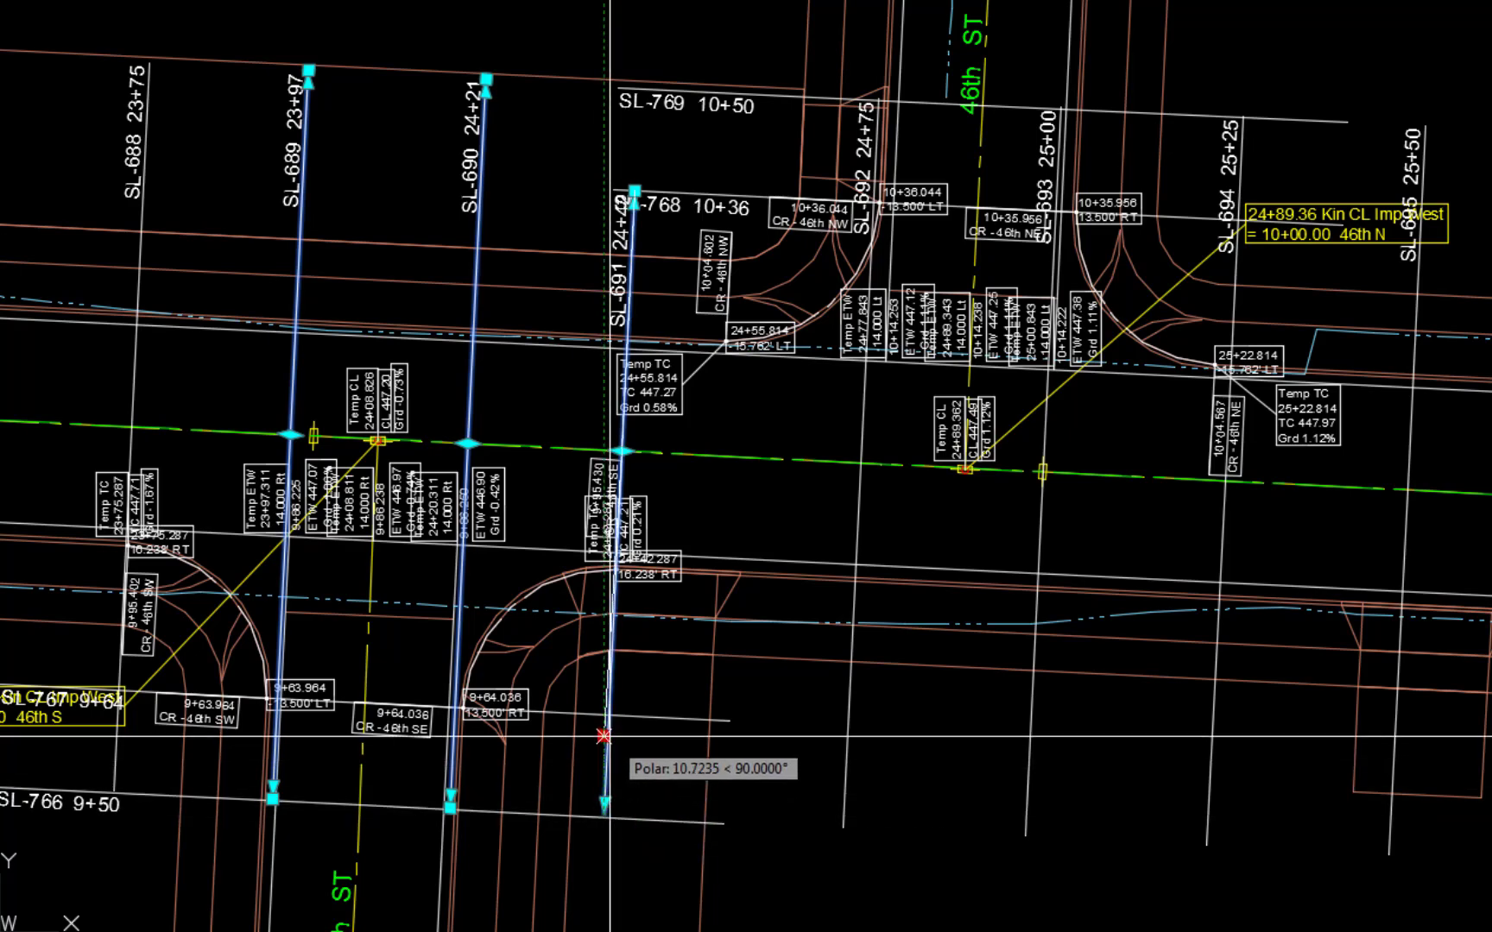
left_click(609, 715)
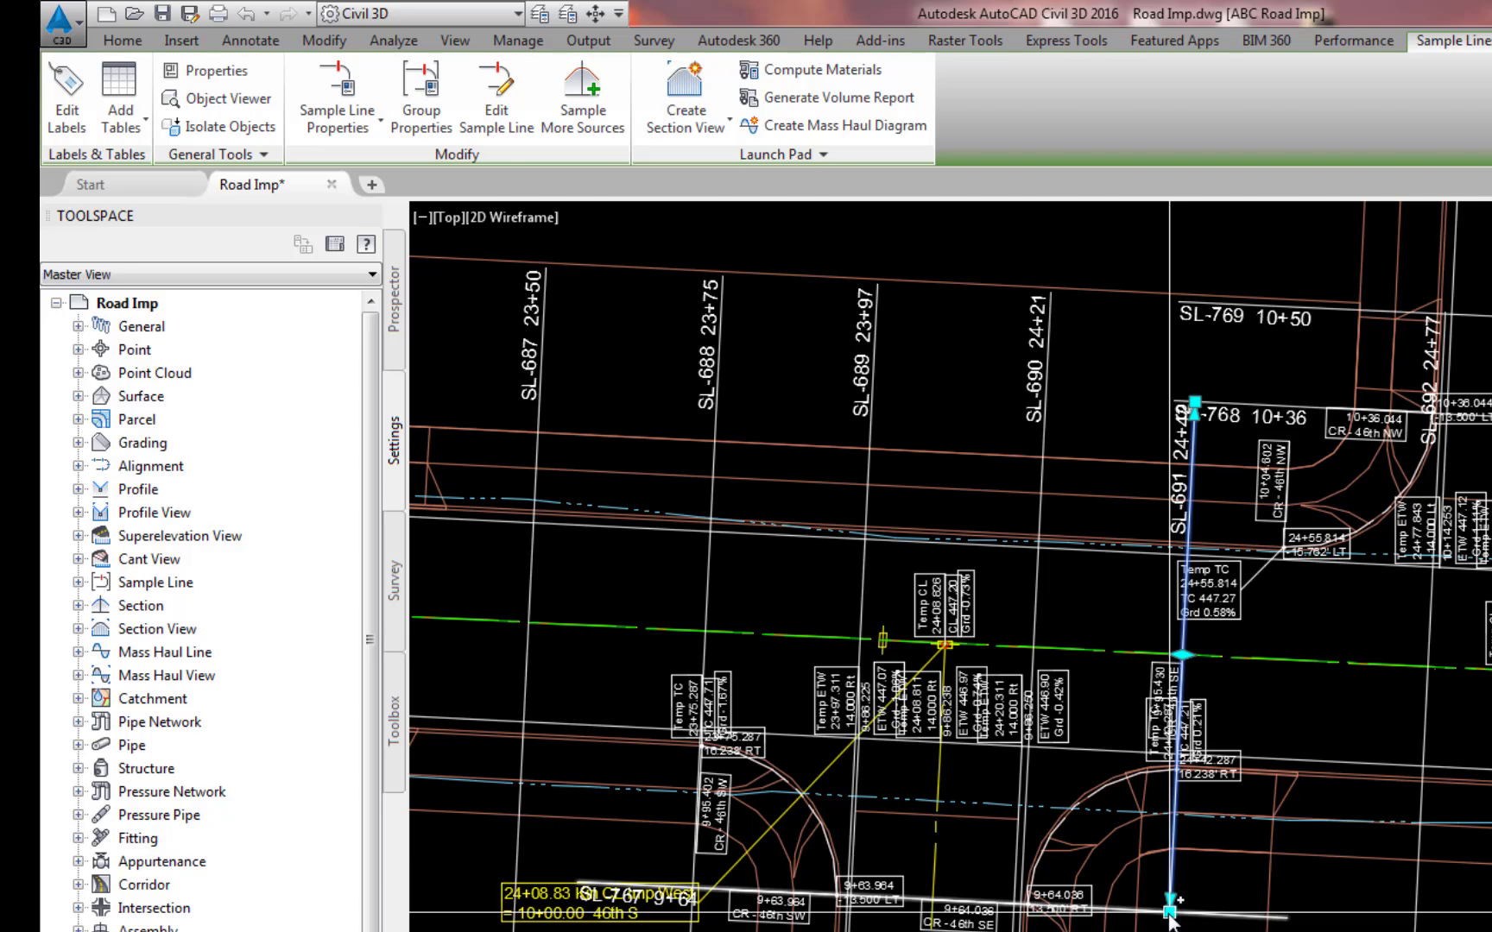
Add a sample line on the Kin Crown alignment at the northwest curb return point, station 24+55.814, accepting the default 50-foot left swath width.
left_click(122, 40)
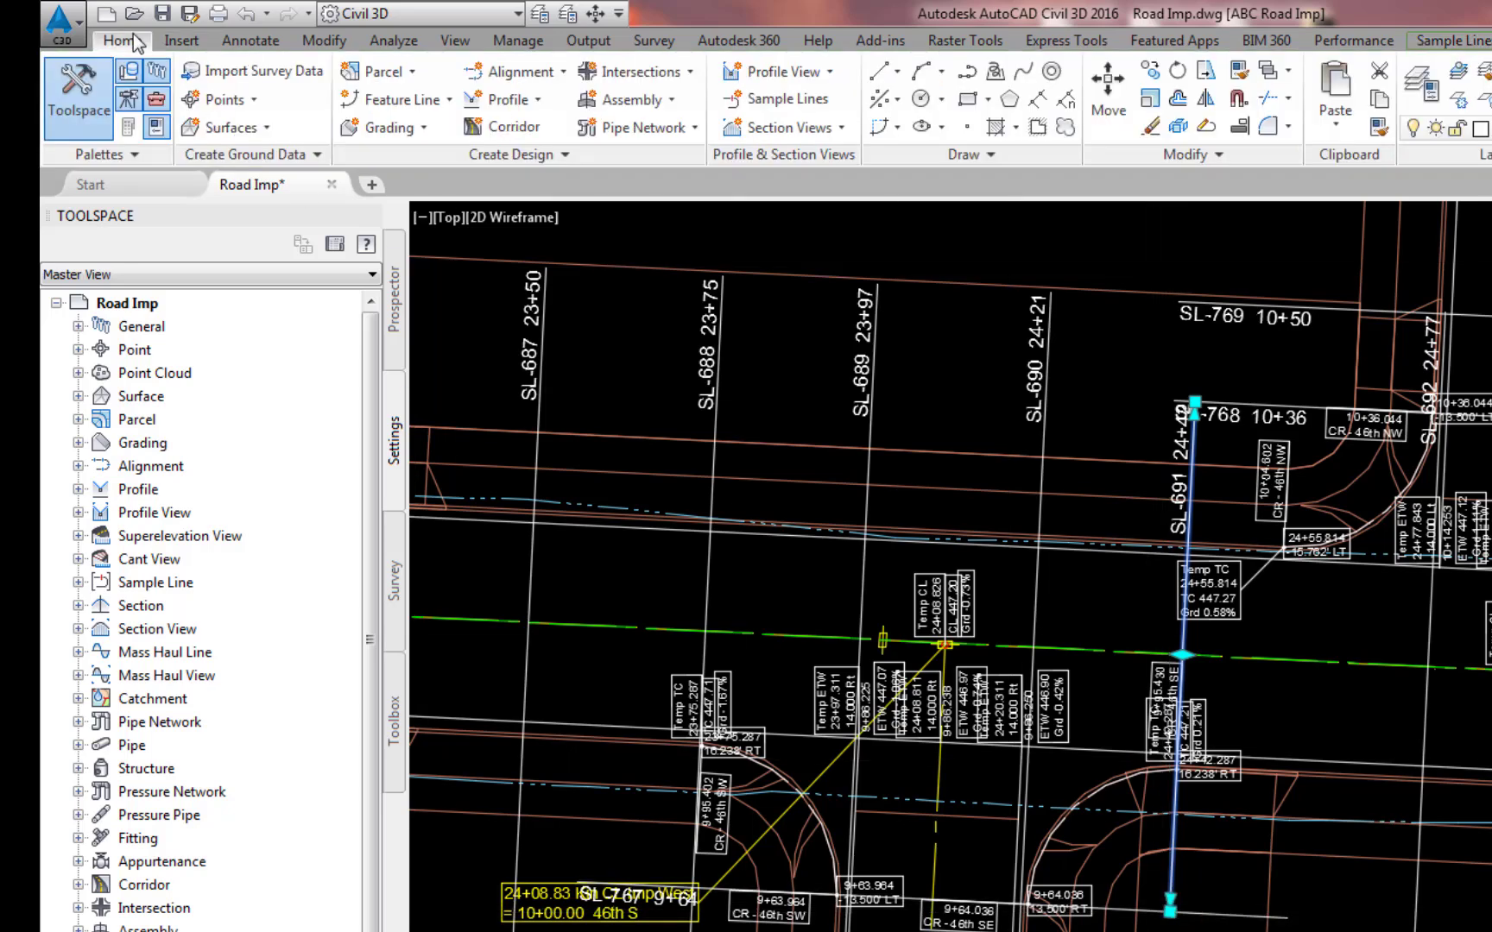
key("Escape")
left_click(830, 129)
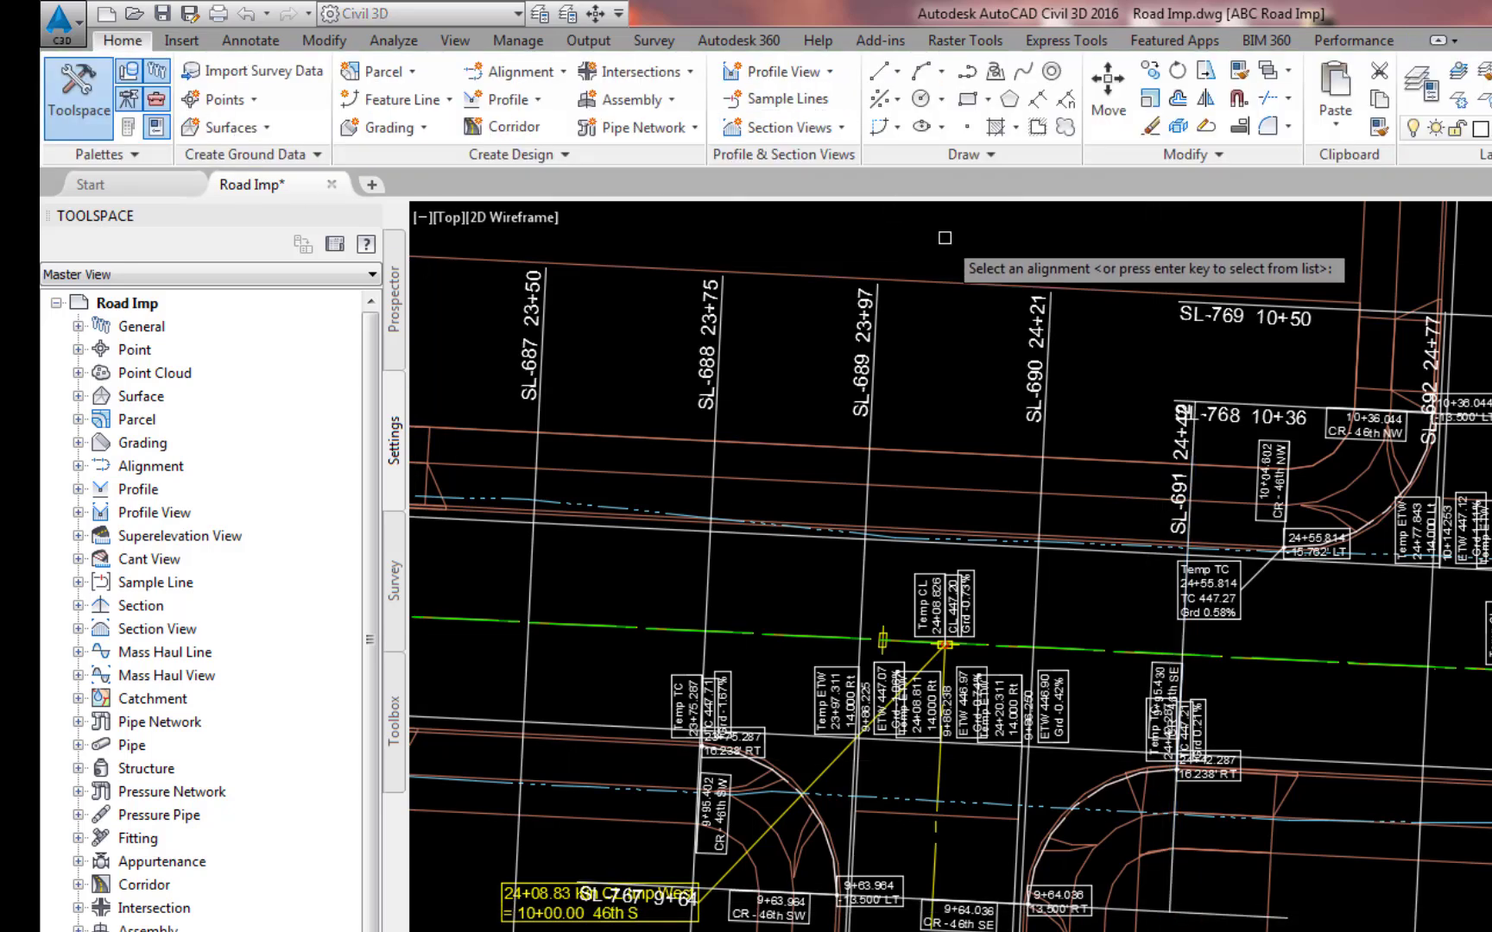
key("Return")
left_click_drag(1031, 638, 1038, 781)
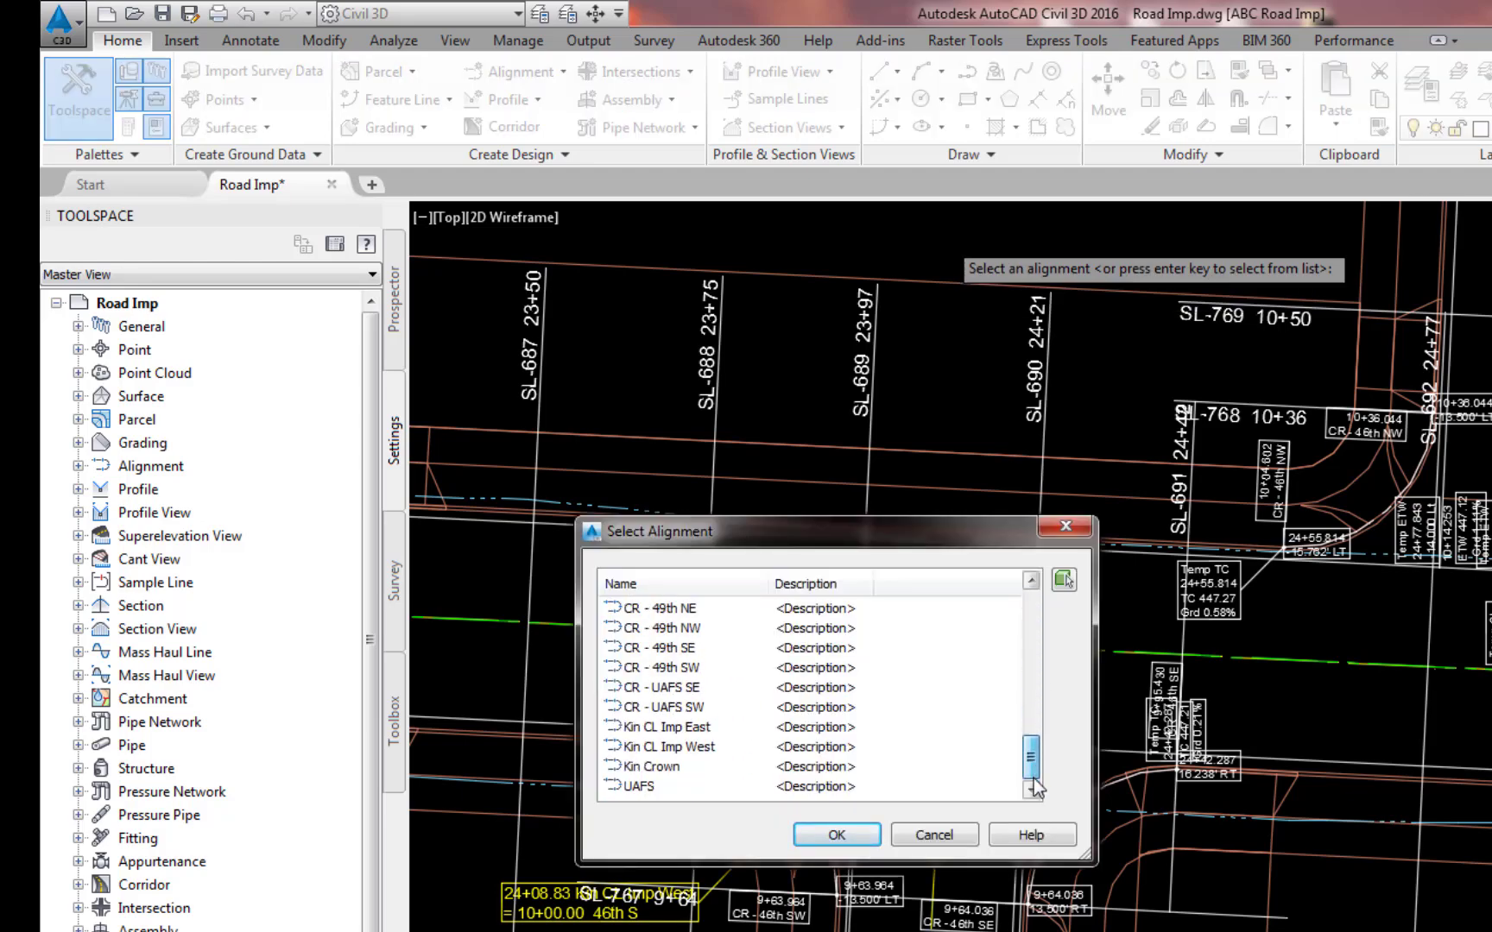
left_click(684, 766)
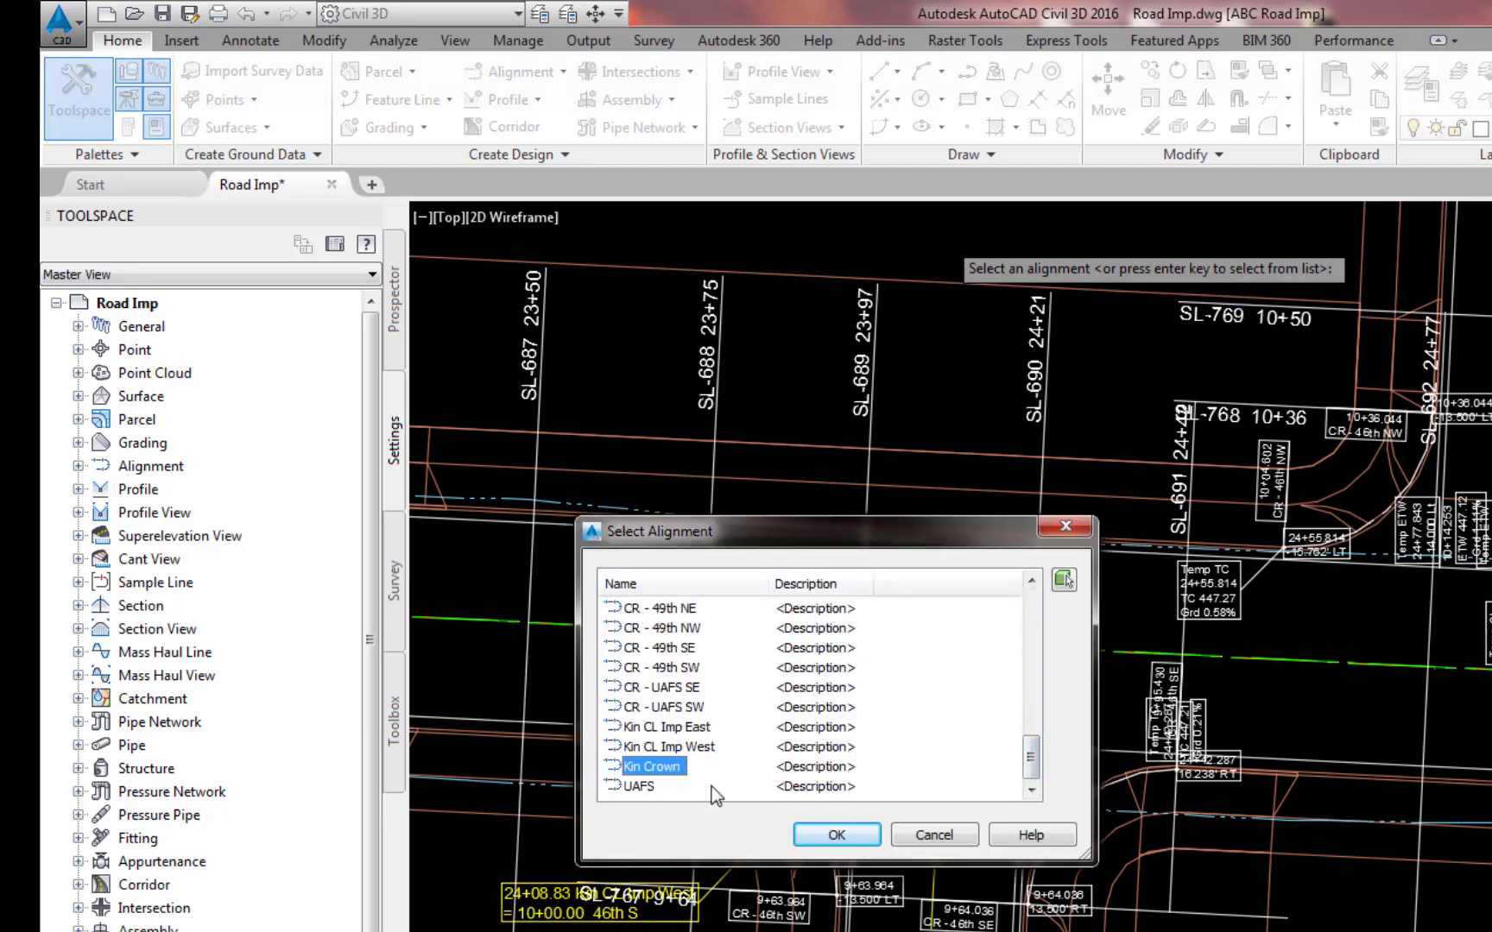
left_click(849, 833)
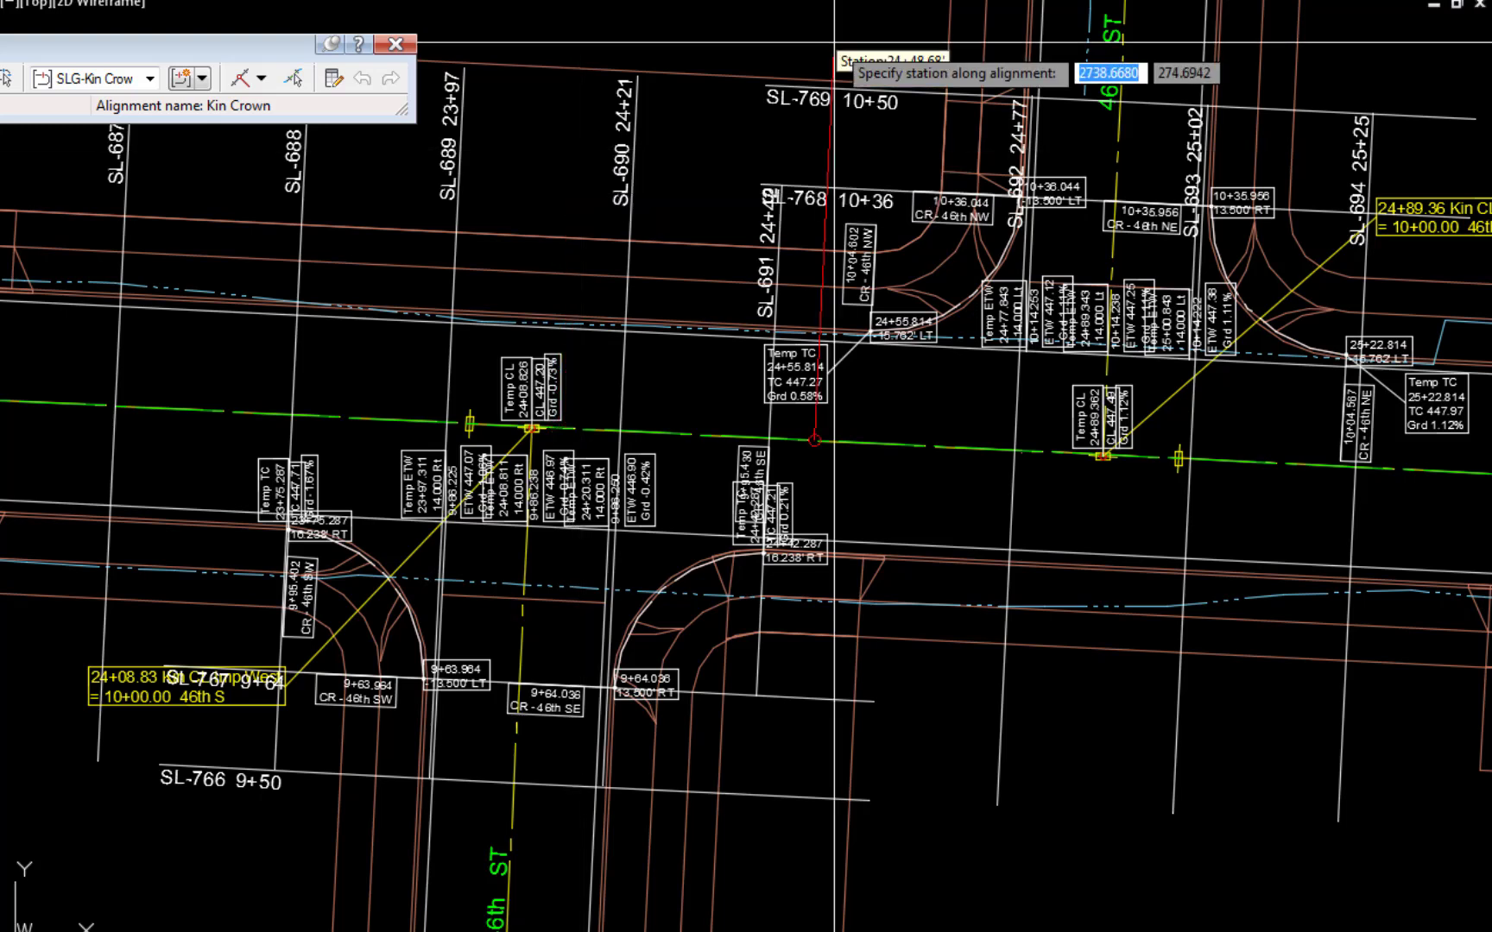
left_click(882, 39)
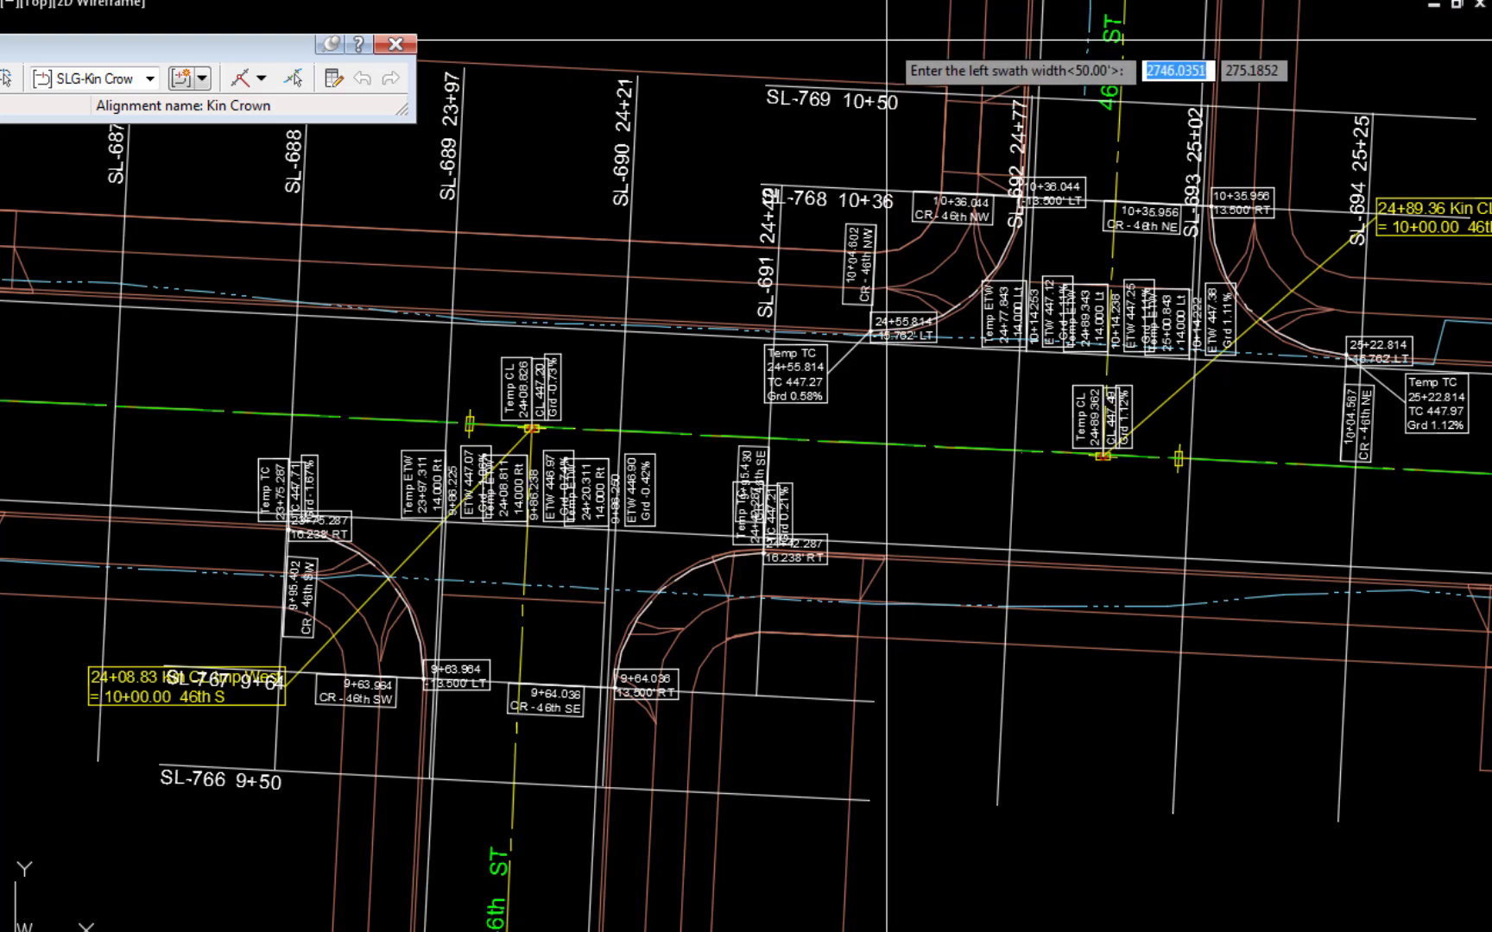
left_click(887, 39)
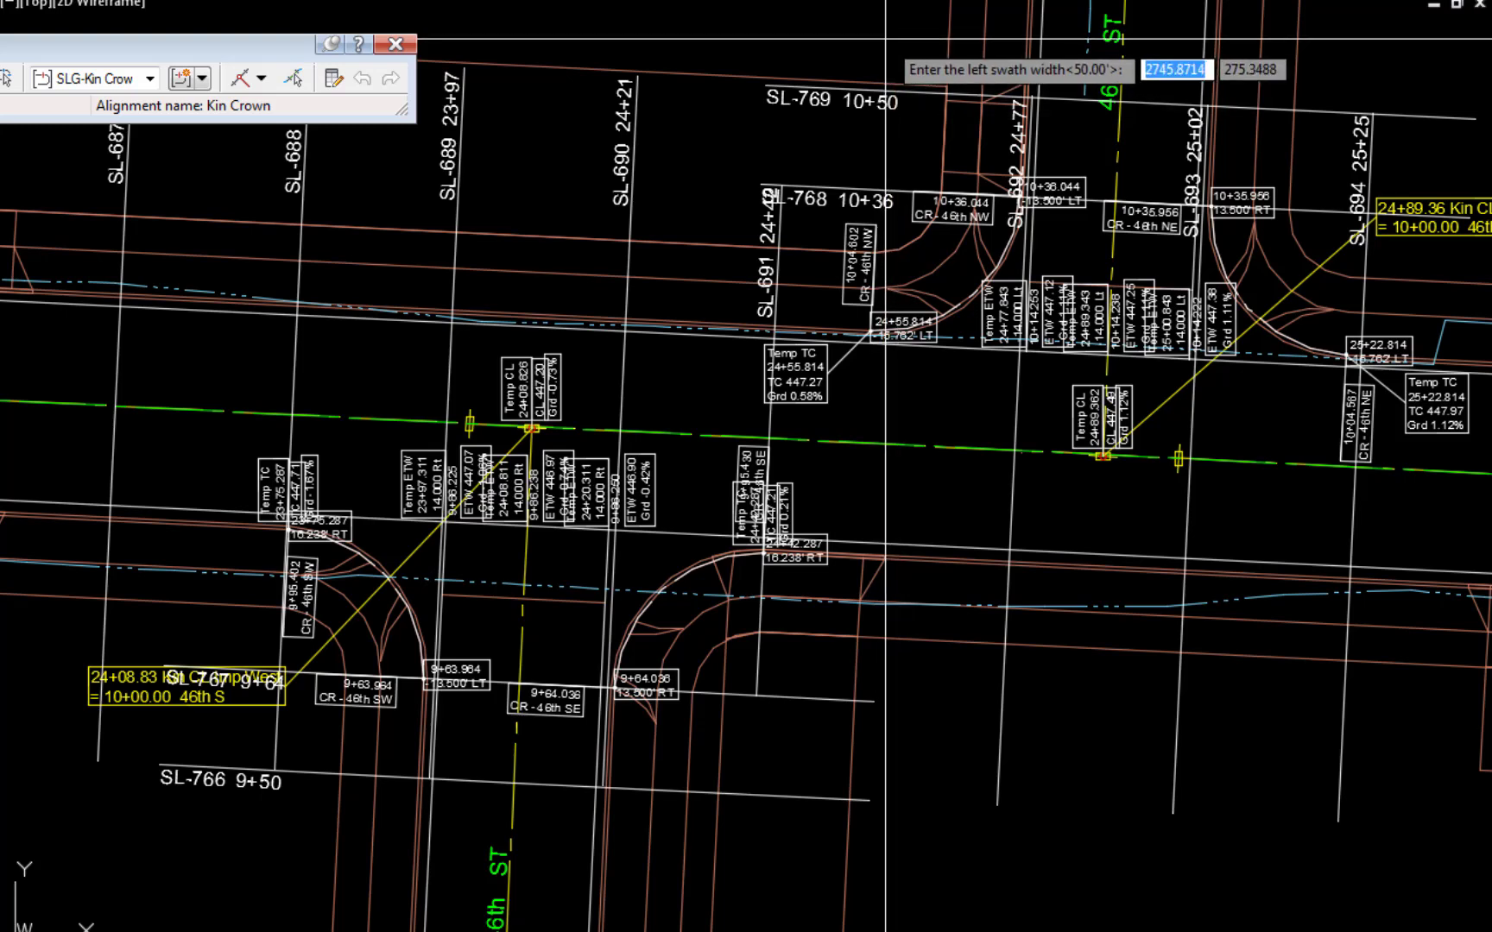
left_click(887, 39)
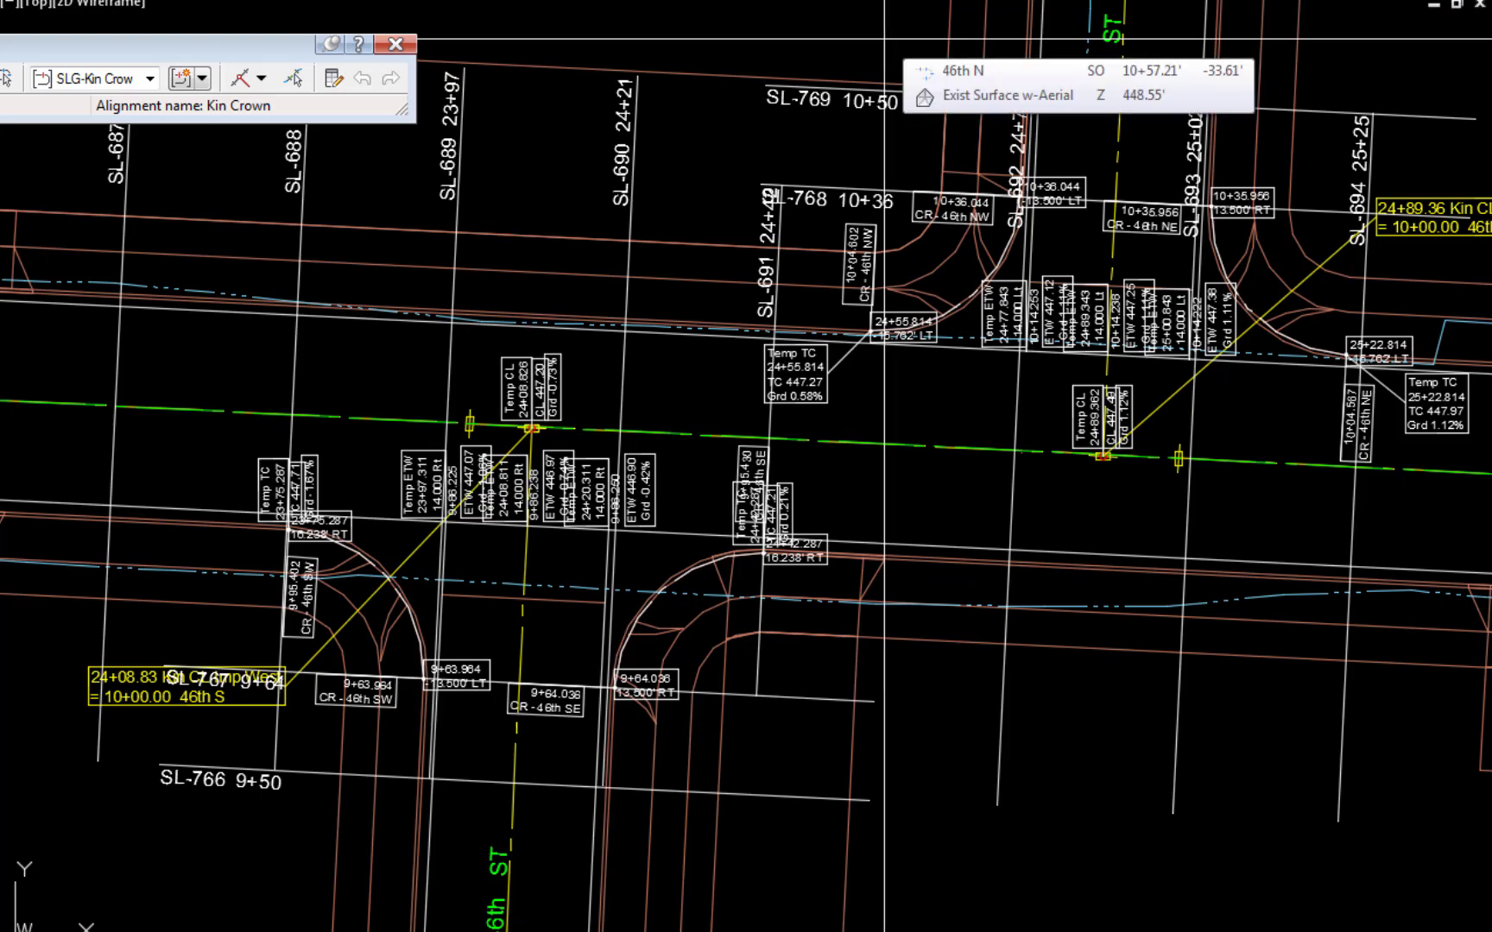
key("Return")
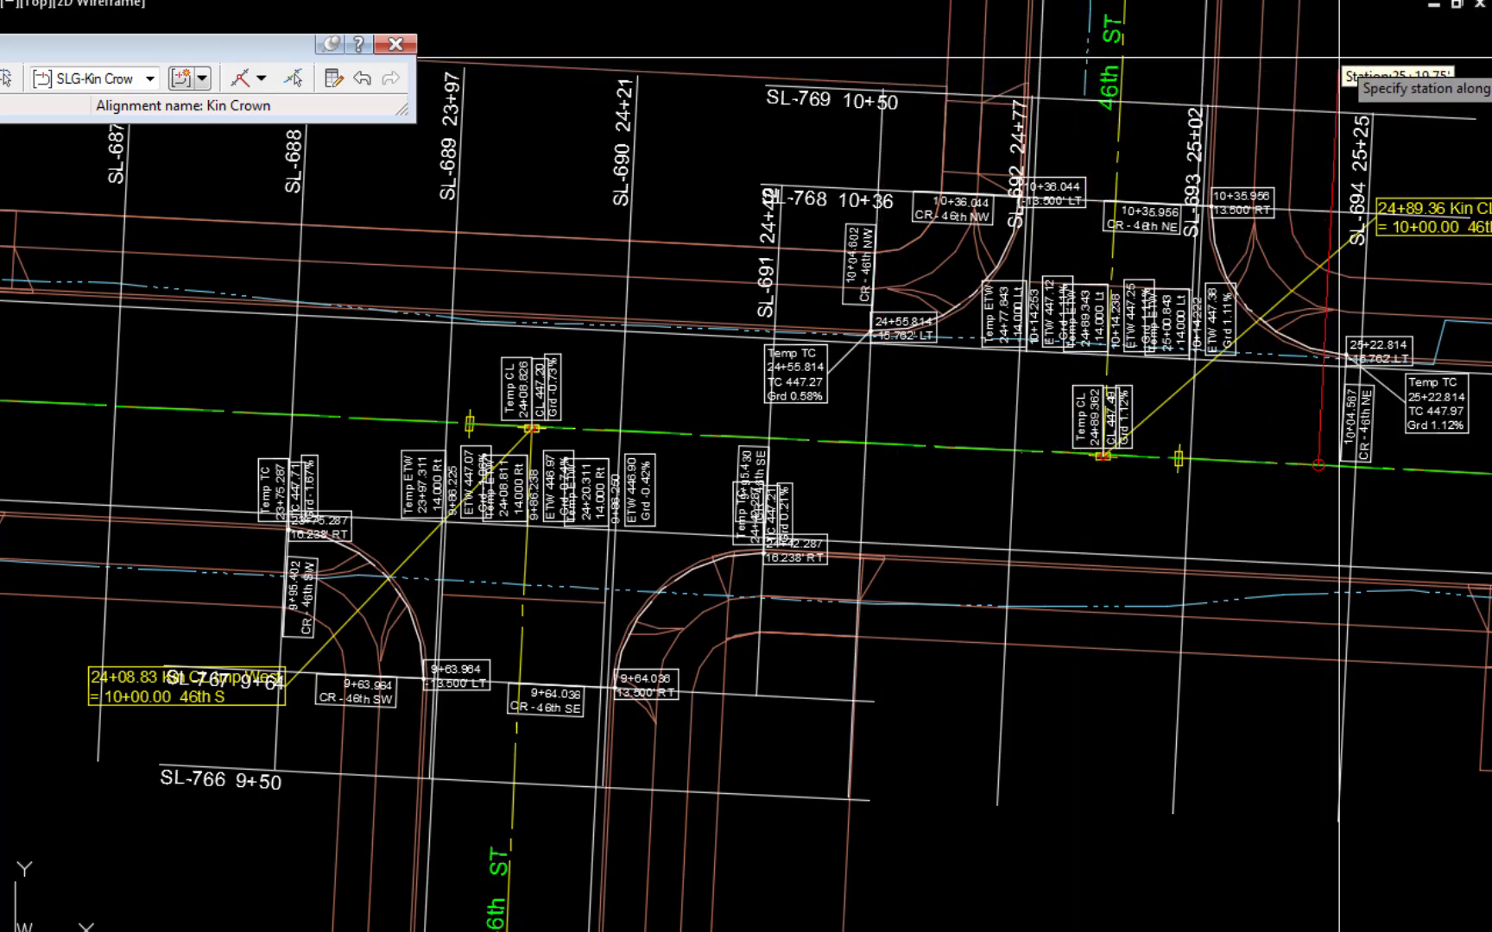
key("Escape")
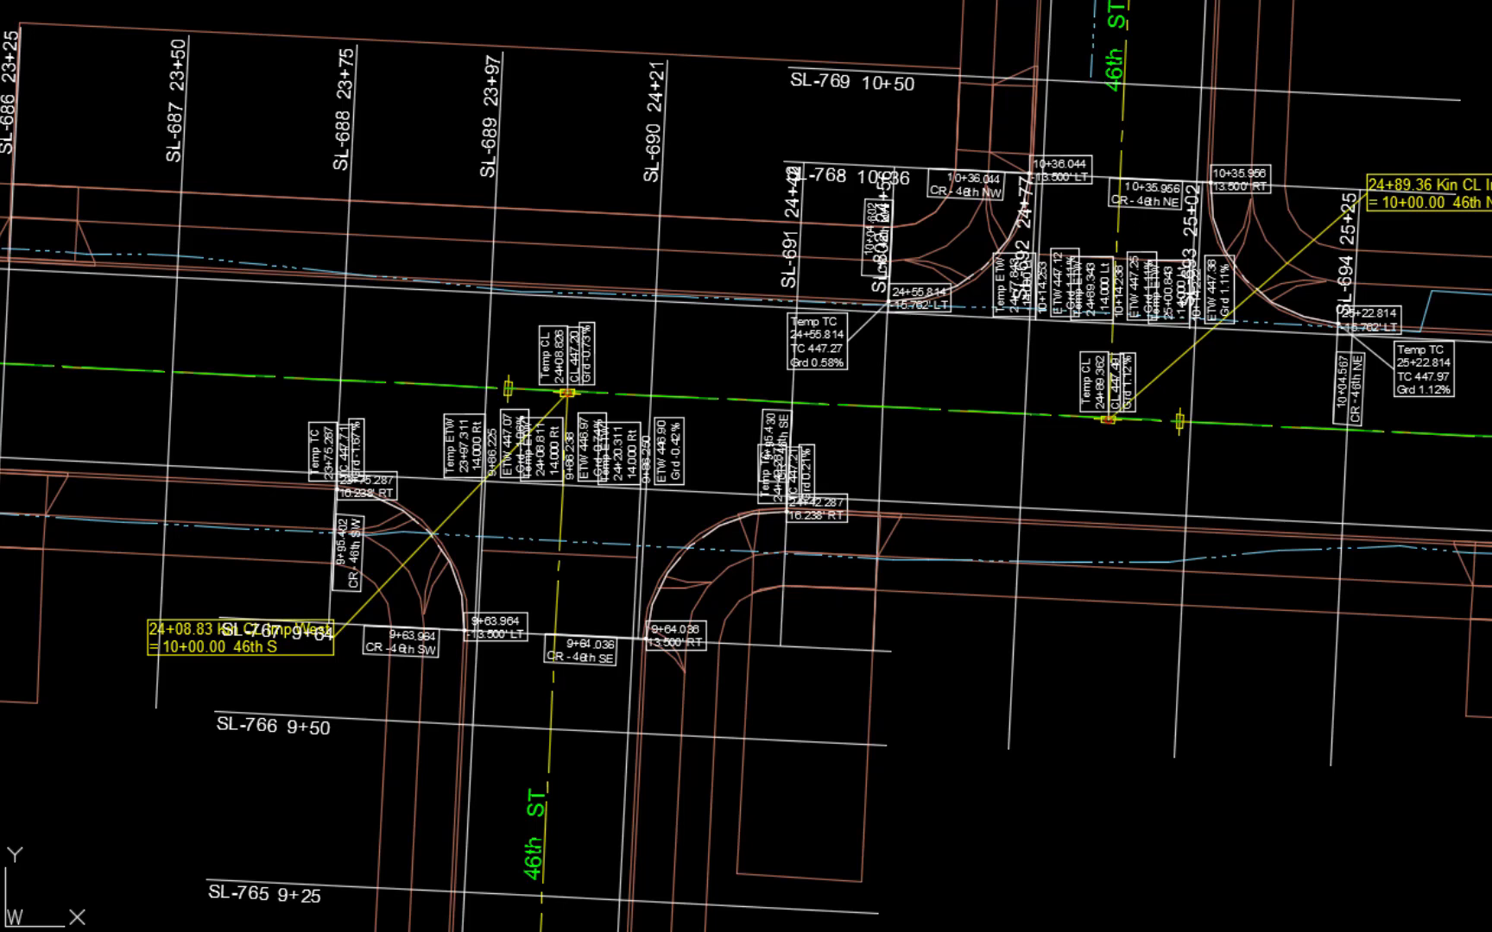
Examine the section sources in the group properties of sample line SL-692, and close them without changes.
left_click(1016, 622)
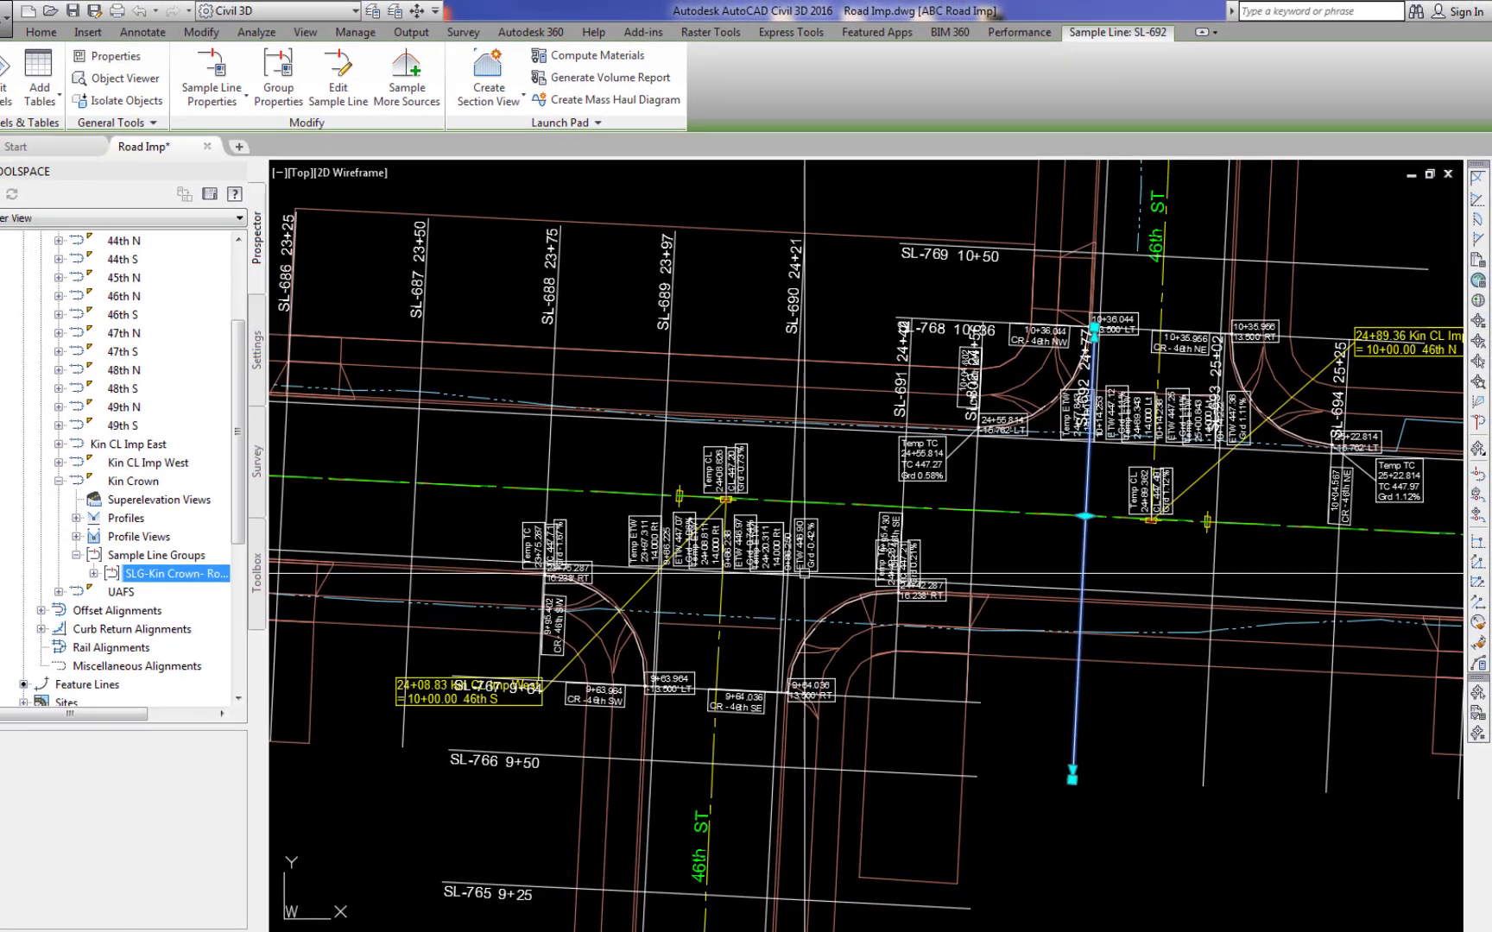
left_click(277, 80)
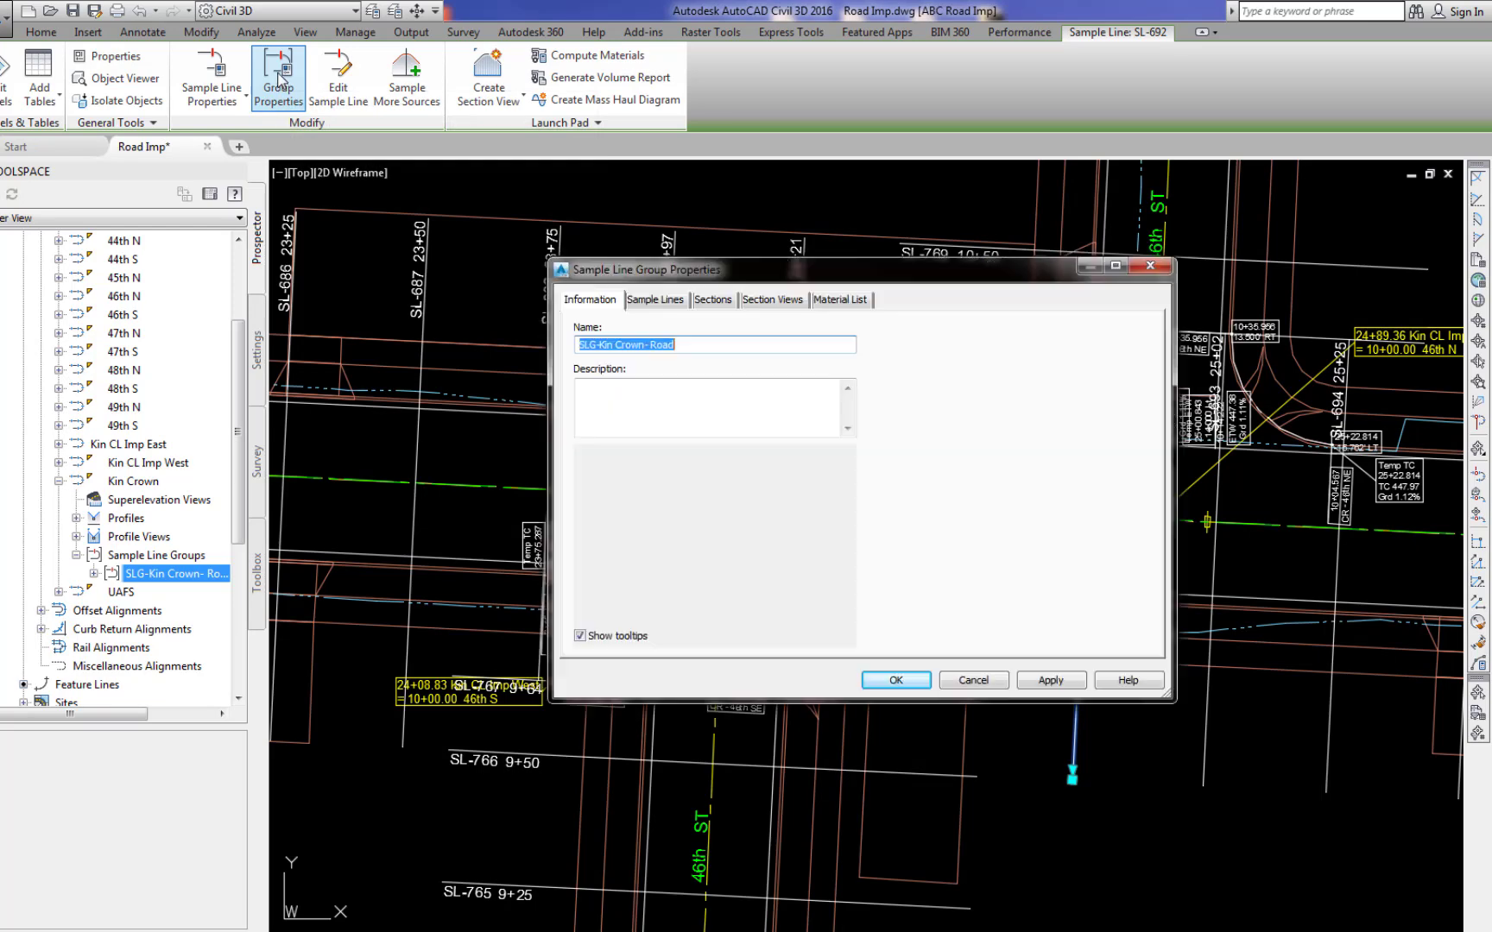
left_click(259, 167)
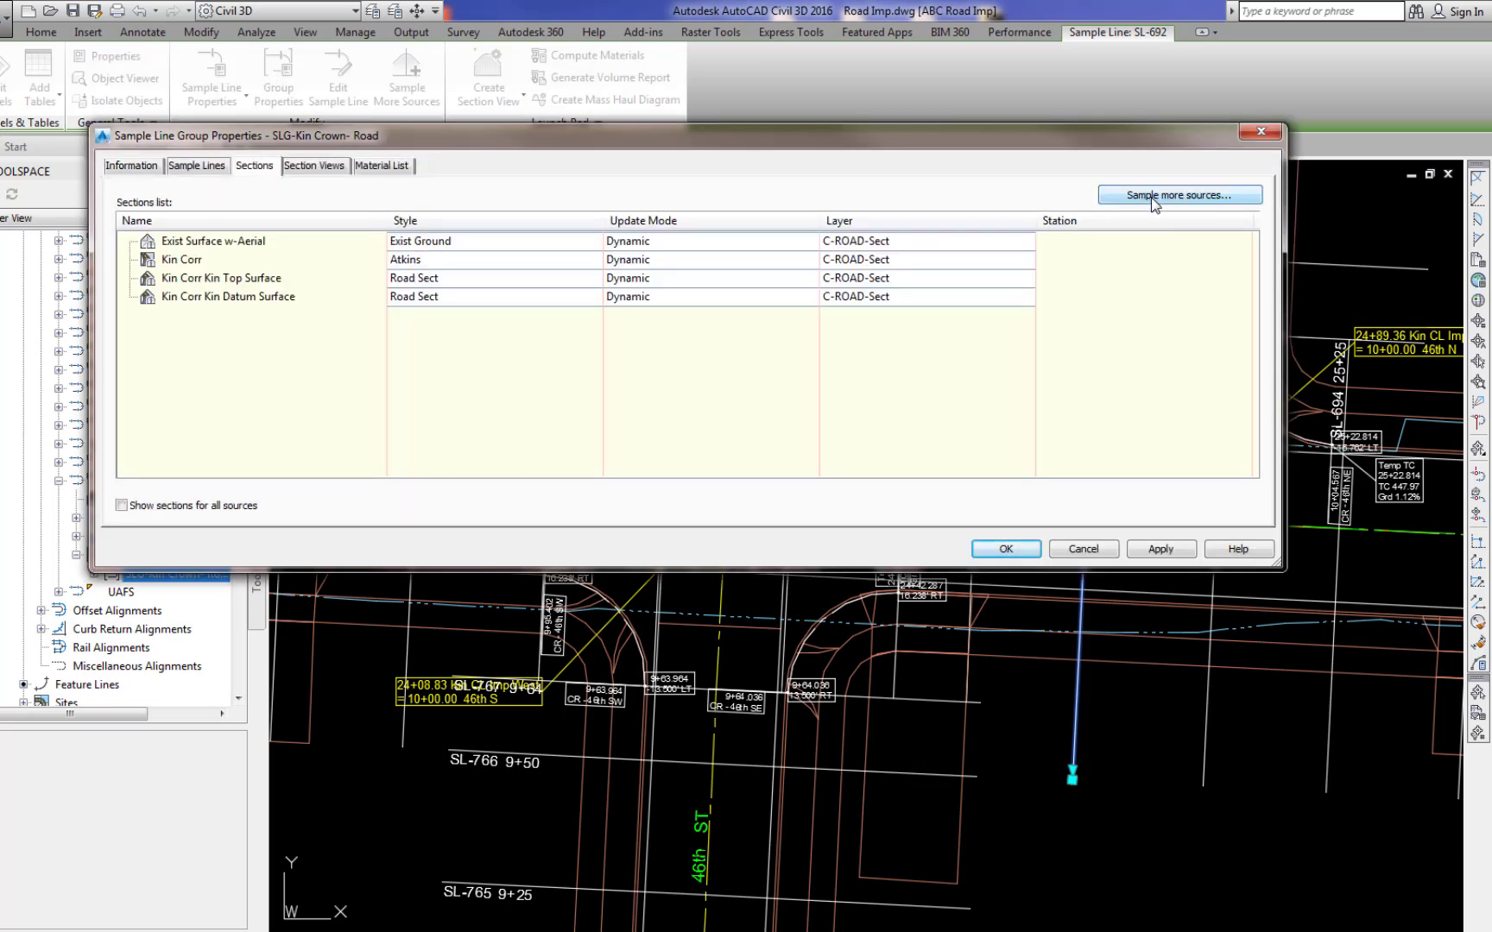
left_click(1261, 132)
key("Escape")
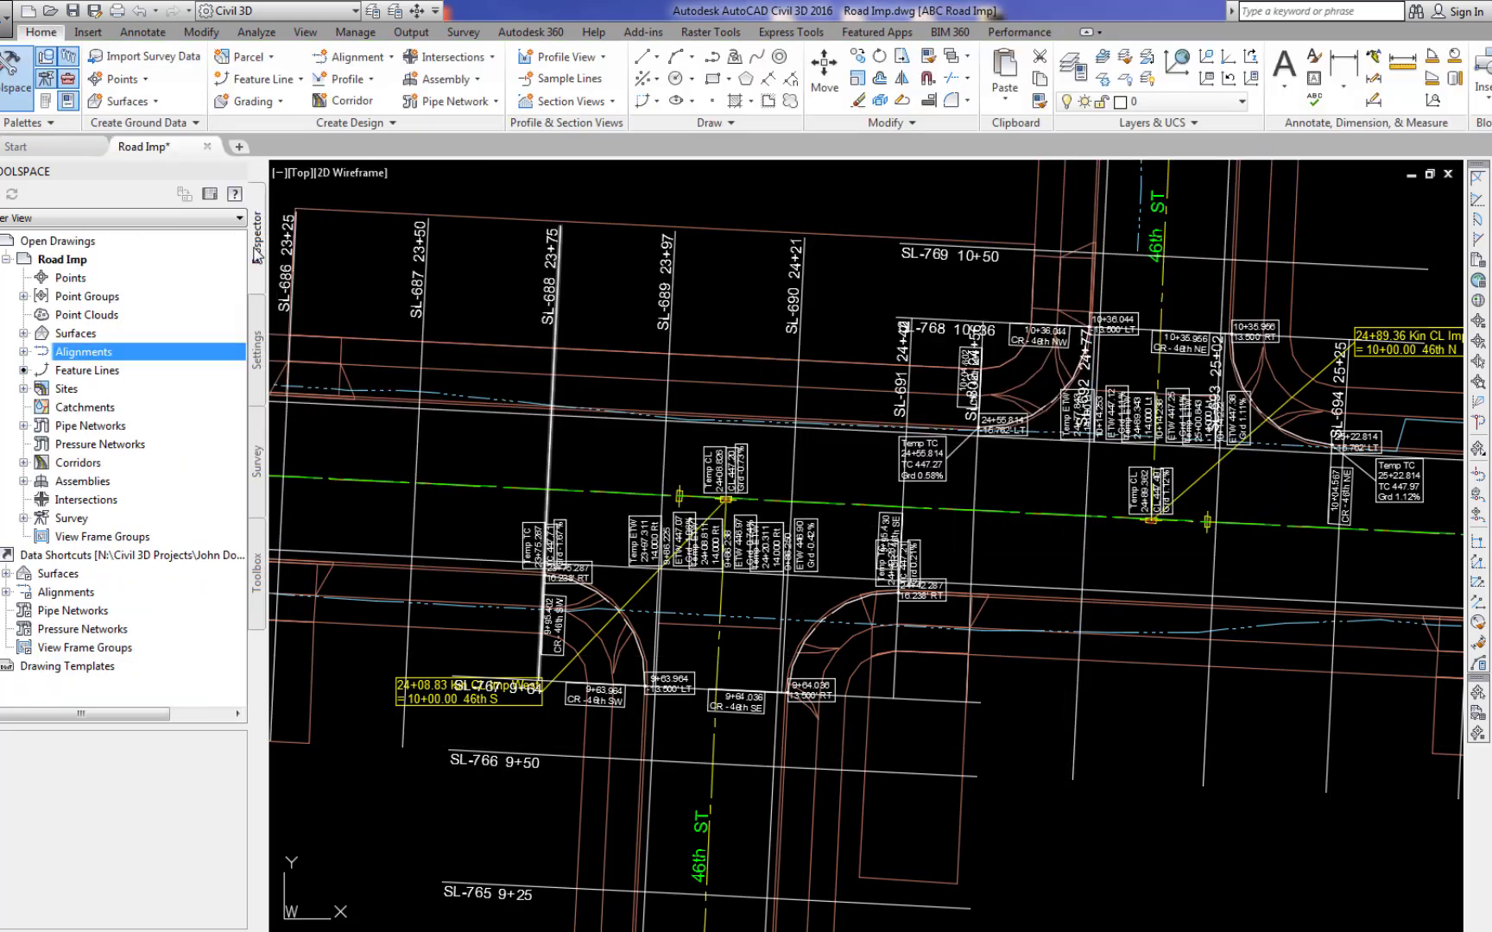
Resample the section sources of the SLG-Kin Crown- Road sample line group through its properties, keeping the listed sampled sources.
left_click(26, 352)
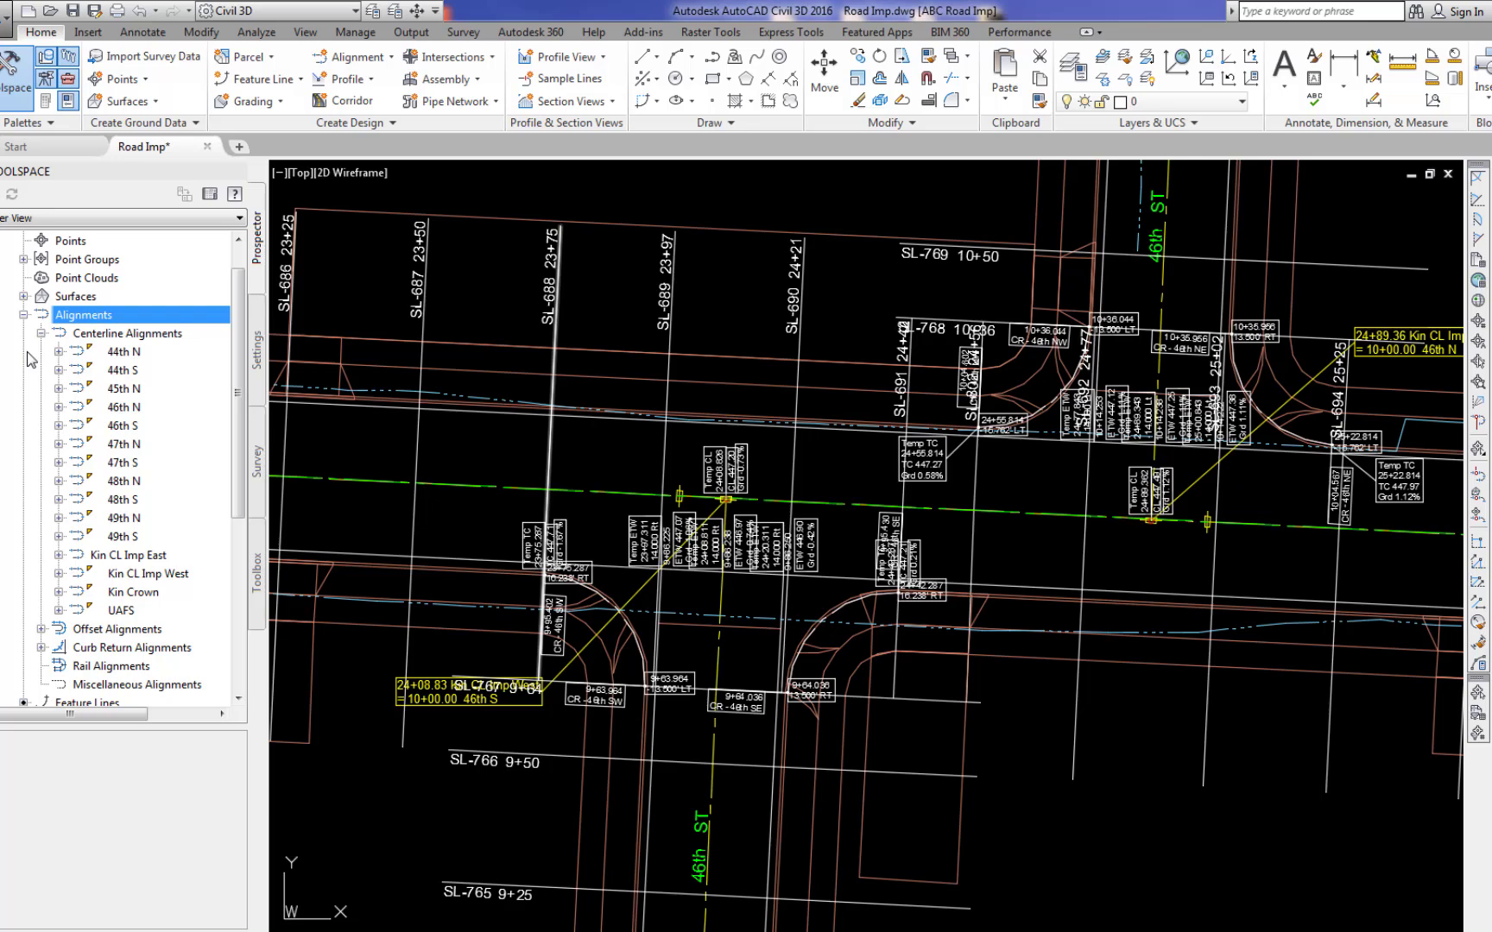
left_click(59, 593)
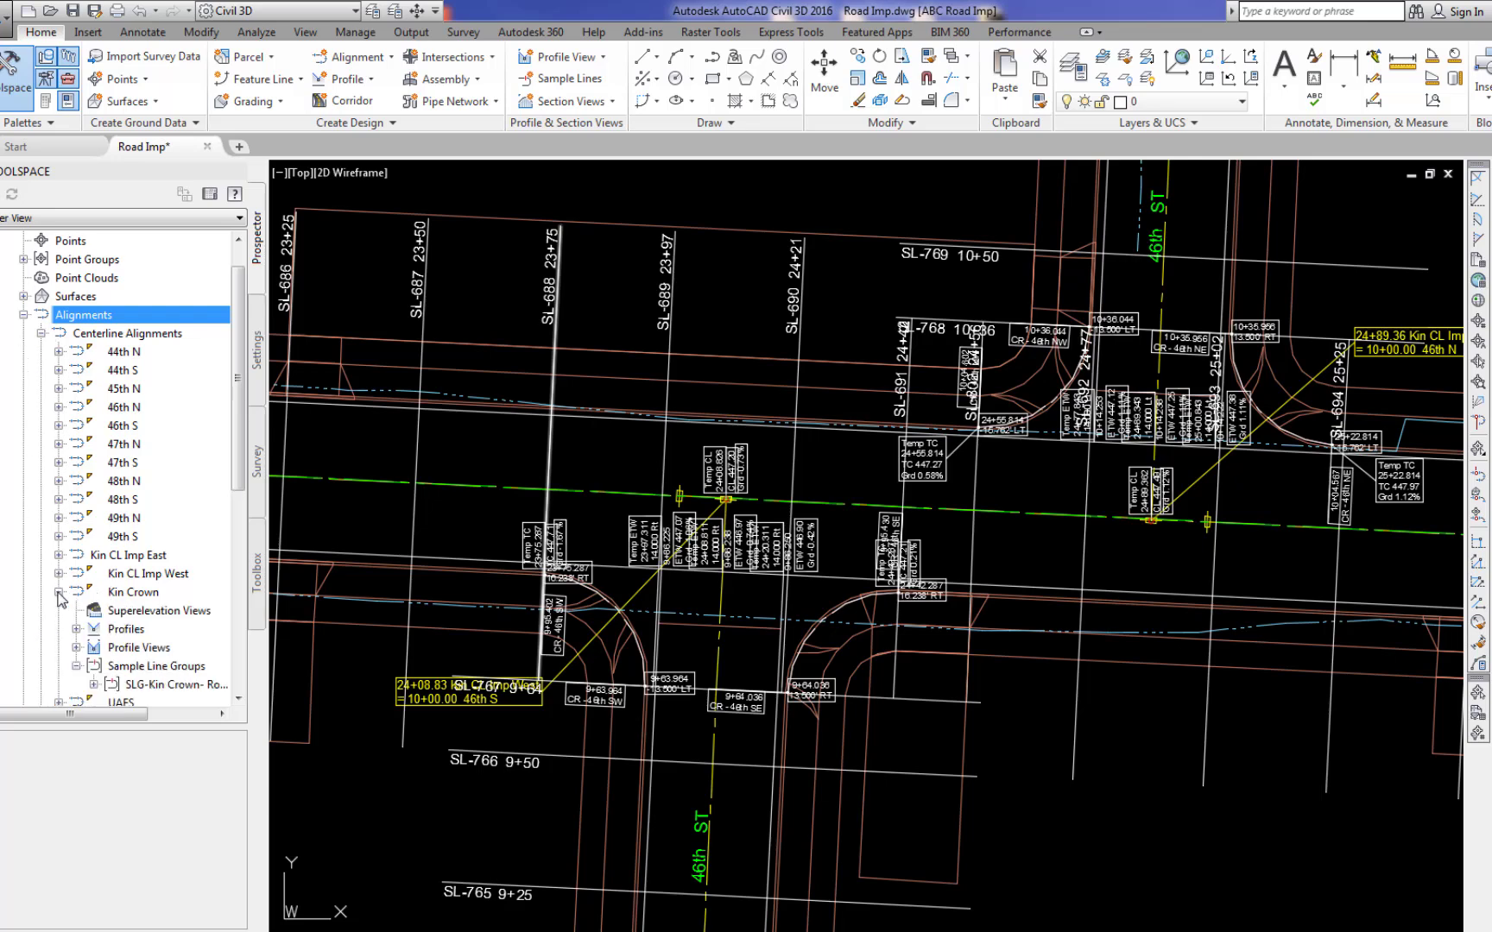
right_click(137, 685)
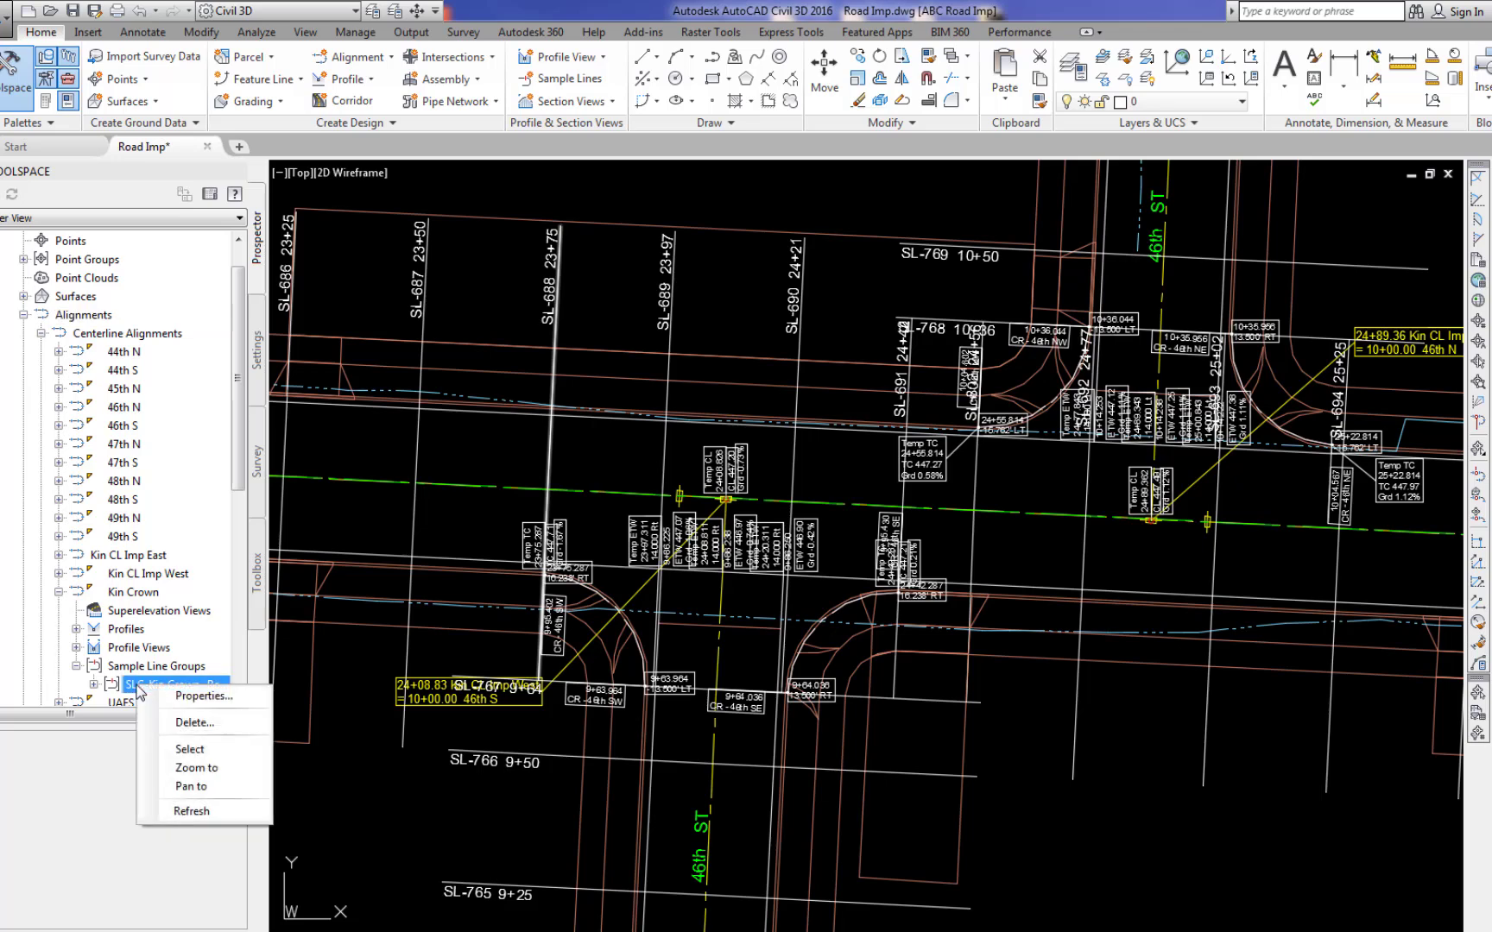
left_click(201, 698)
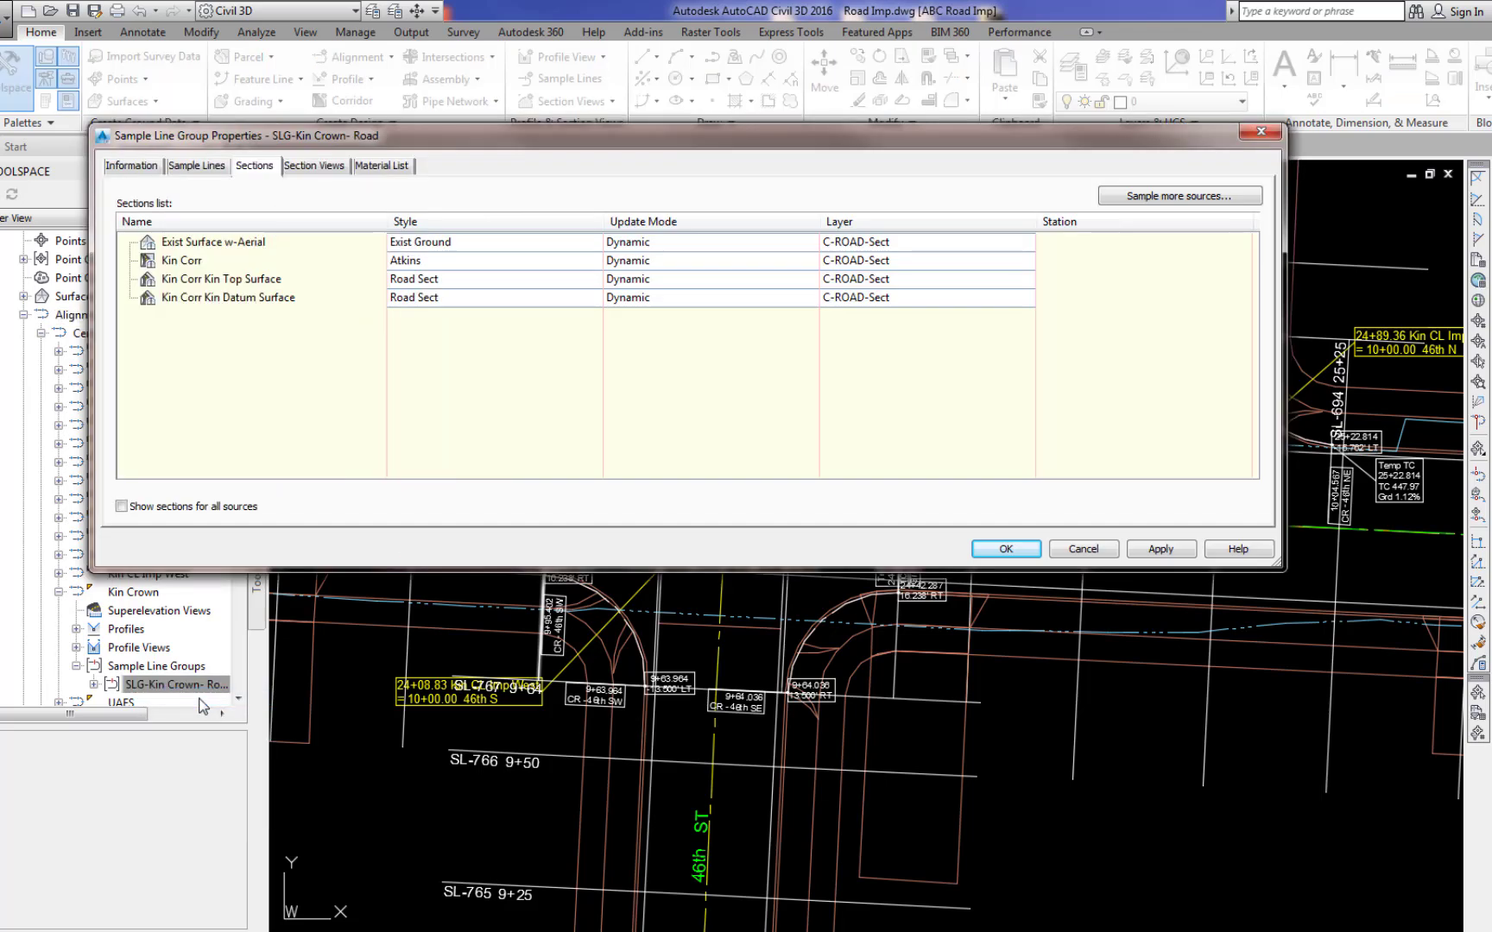
left_click(1199, 203)
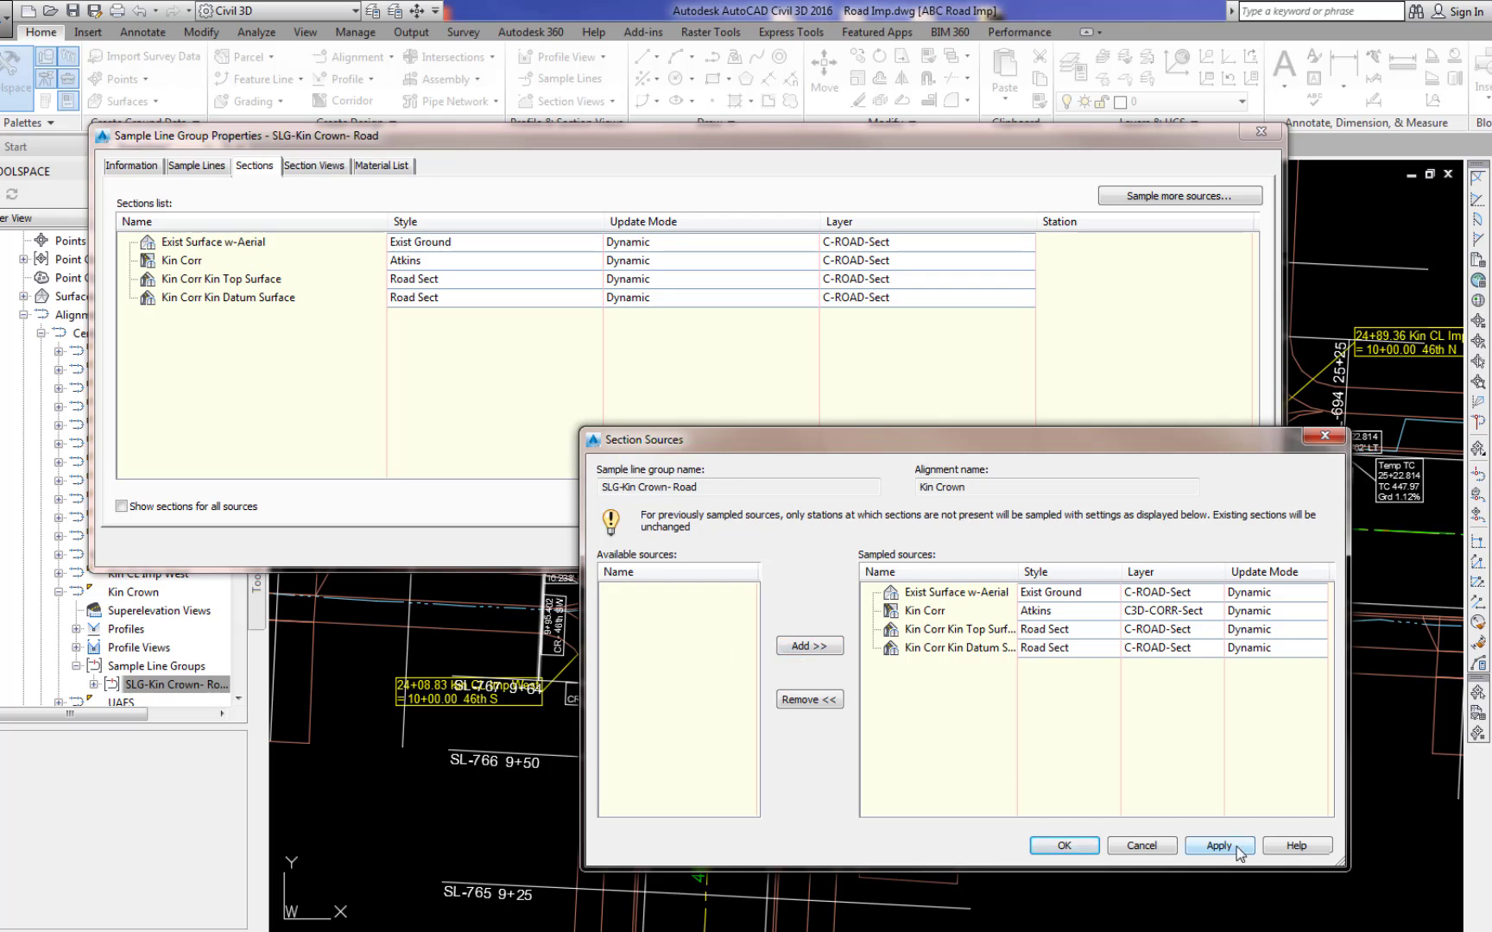
left_click(1060, 846)
left_click(1023, 549)
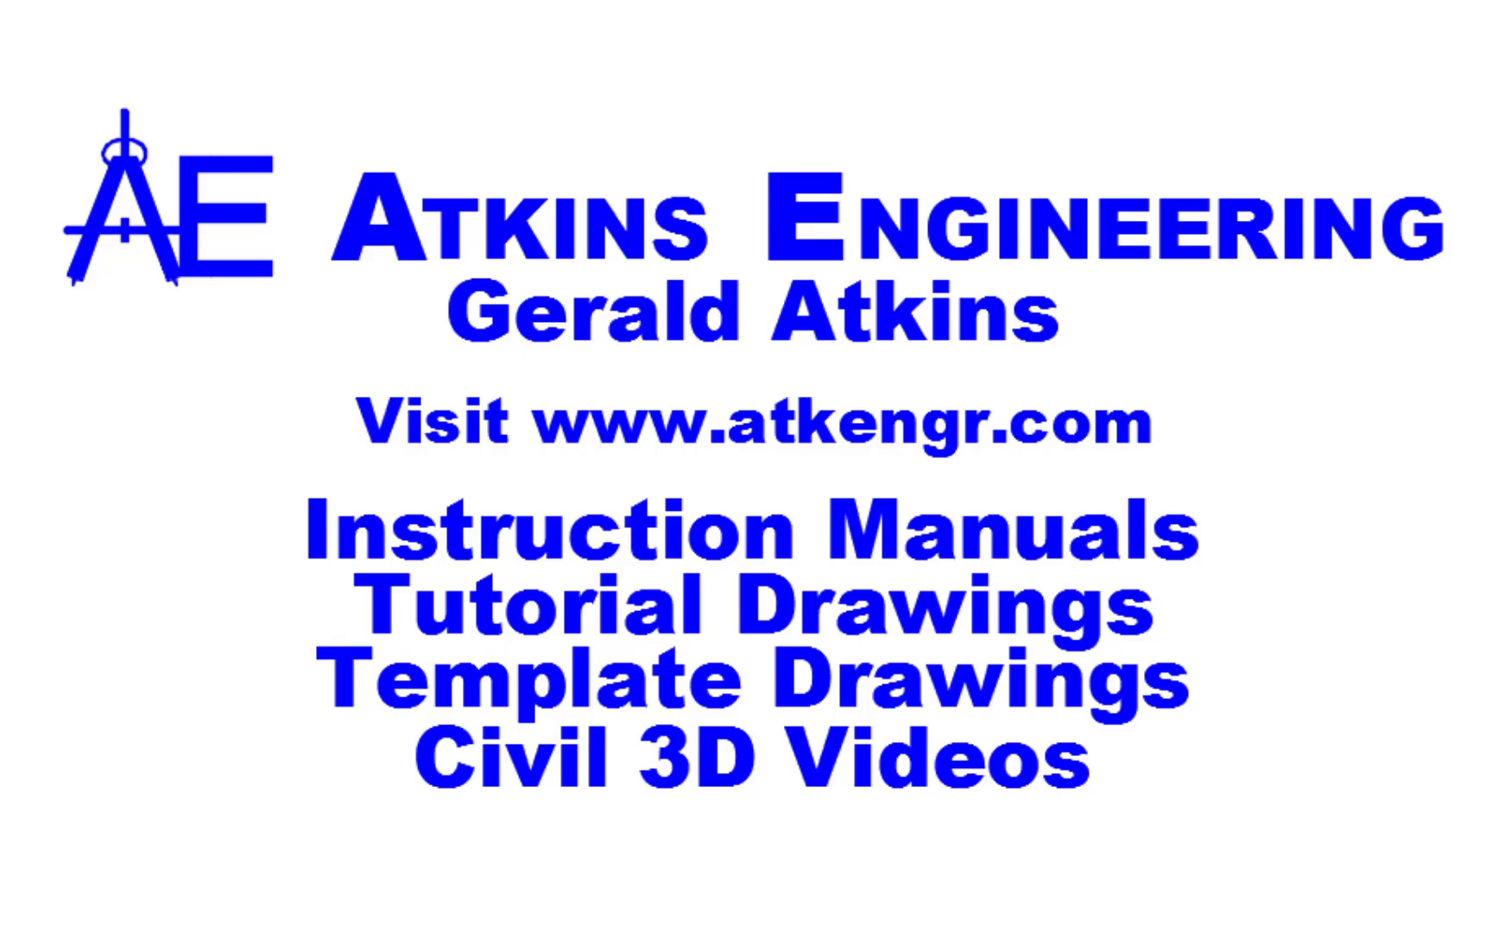